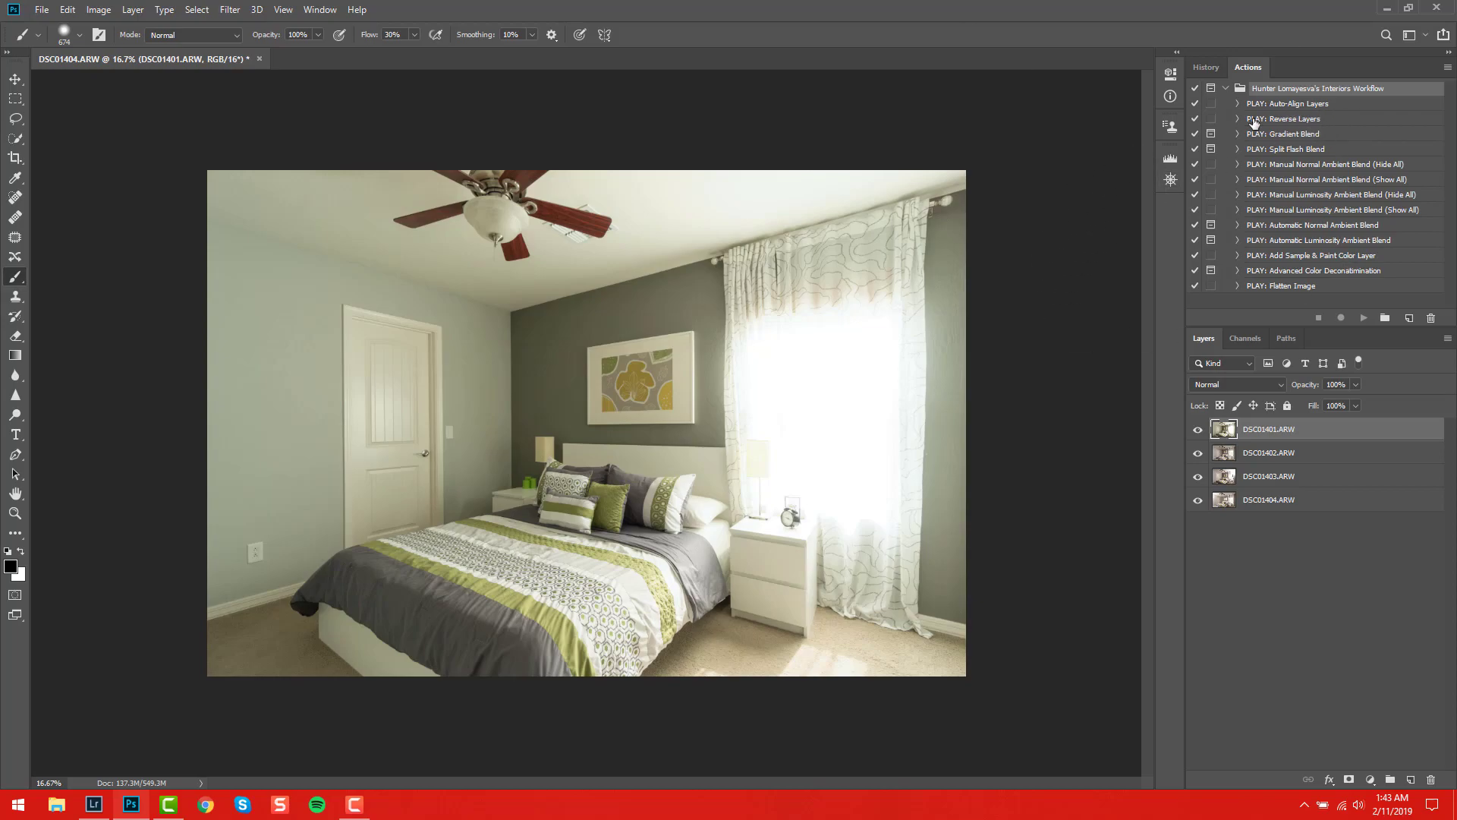
Run the 'PLAY: Auto-Align Layers' action to align exposures DSC01401 through DSC01404
click(1272, 105)
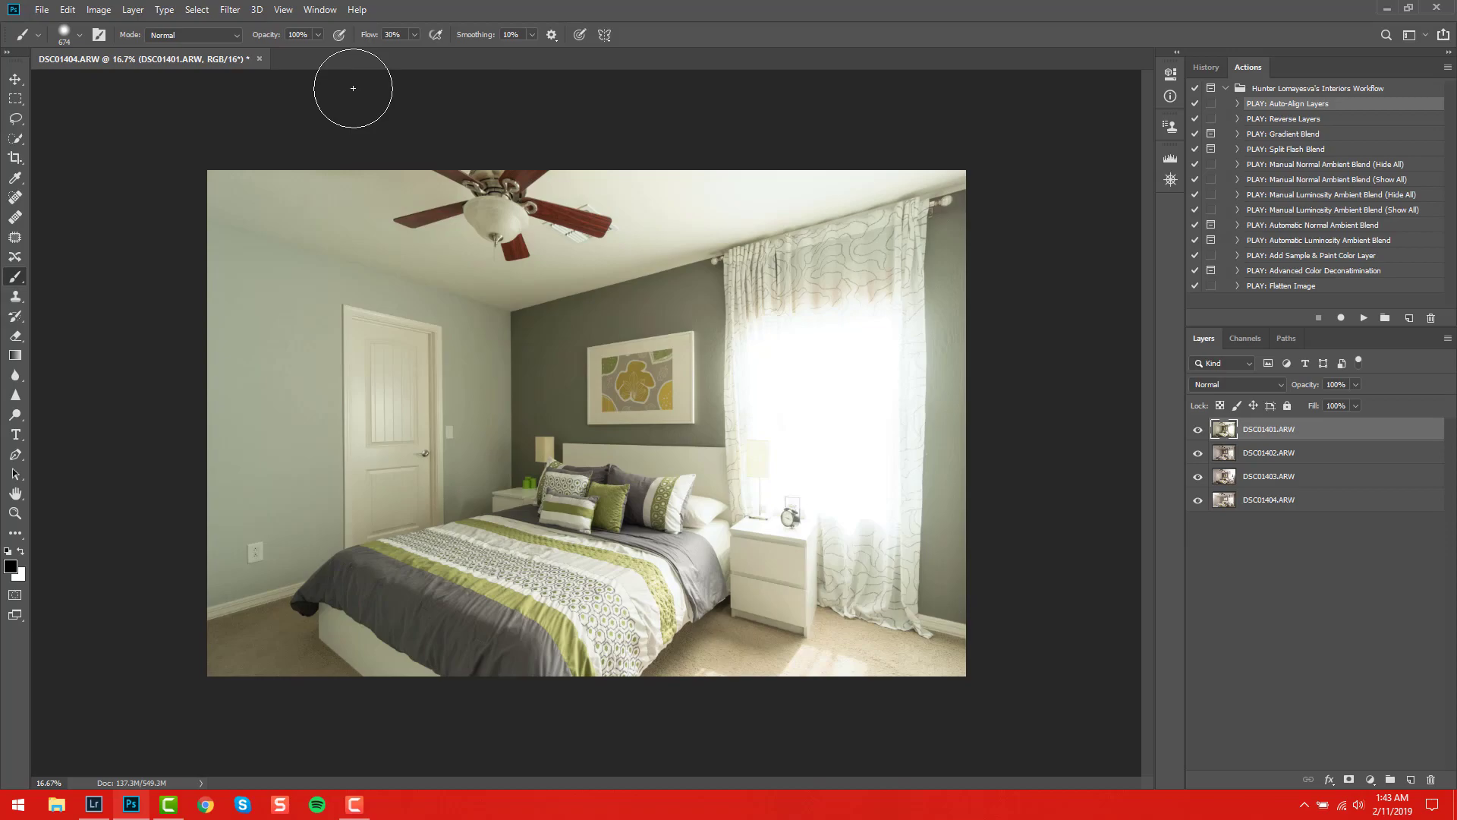
click(68, 9)
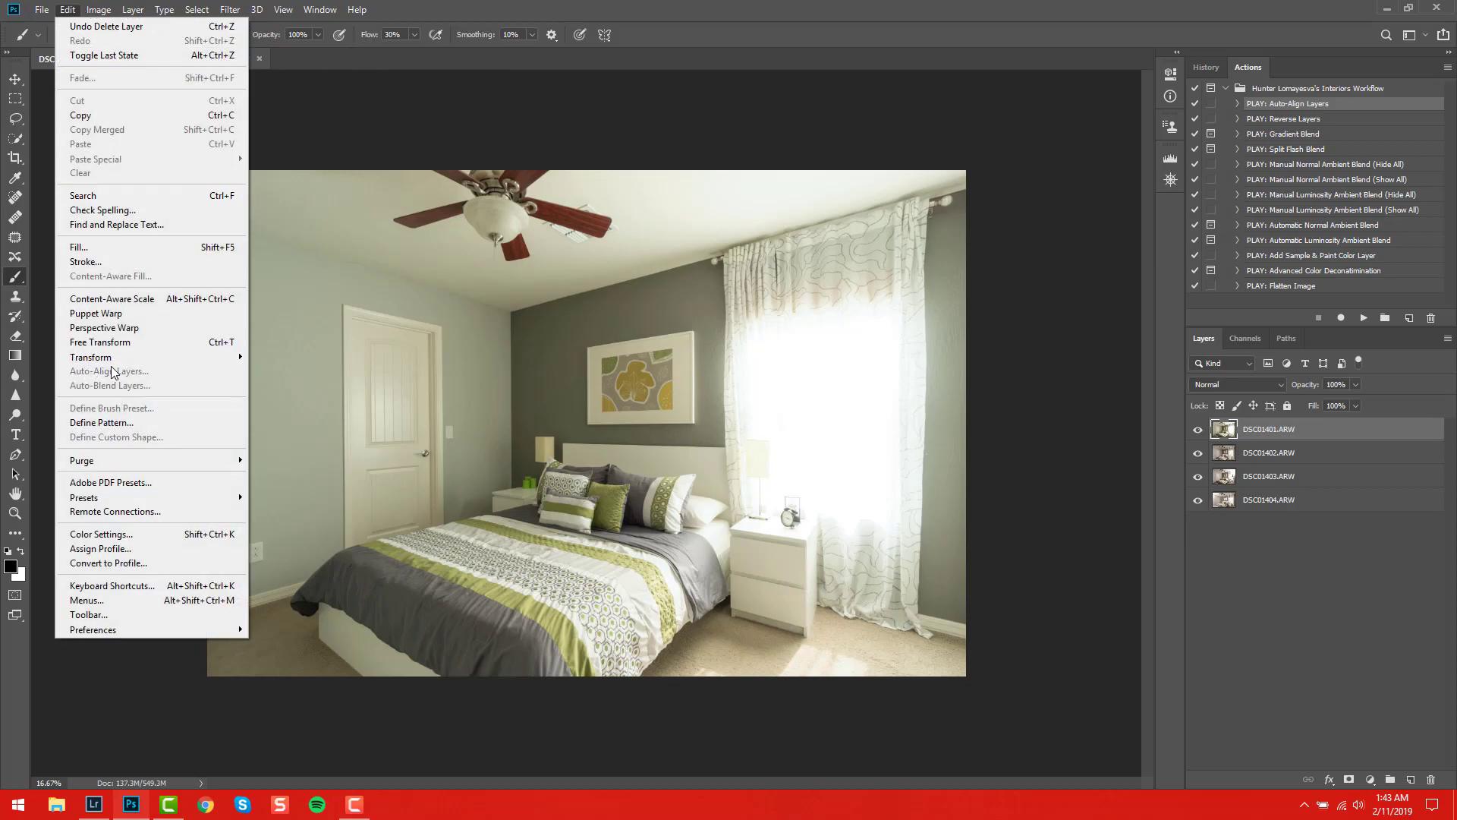
click(82, 10)
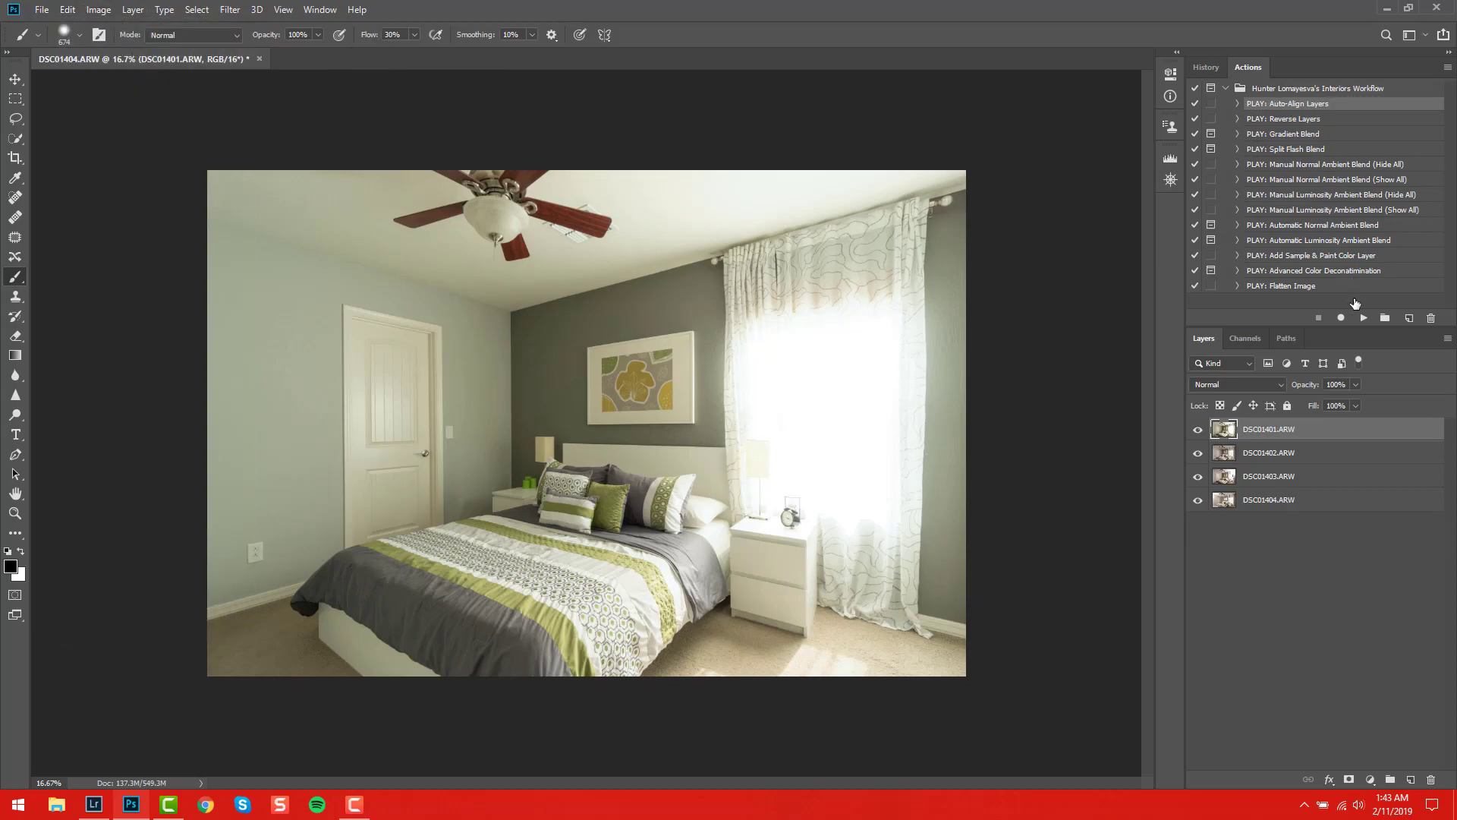
click(1362, 318)
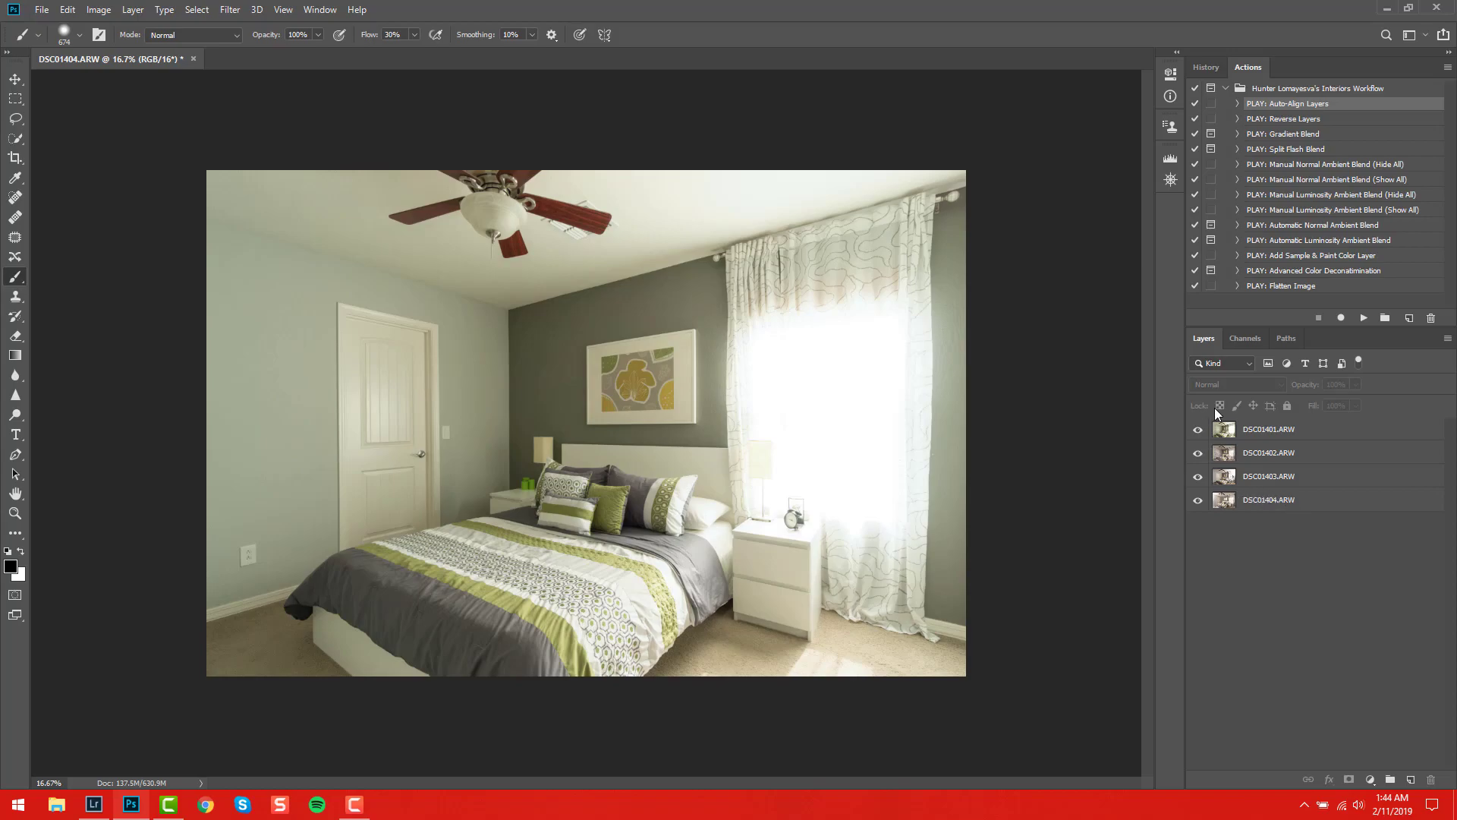
Test the Reverse Layers action repeatedly until the stack is back in its original order
click(1321, 120)
click(1364, 317)
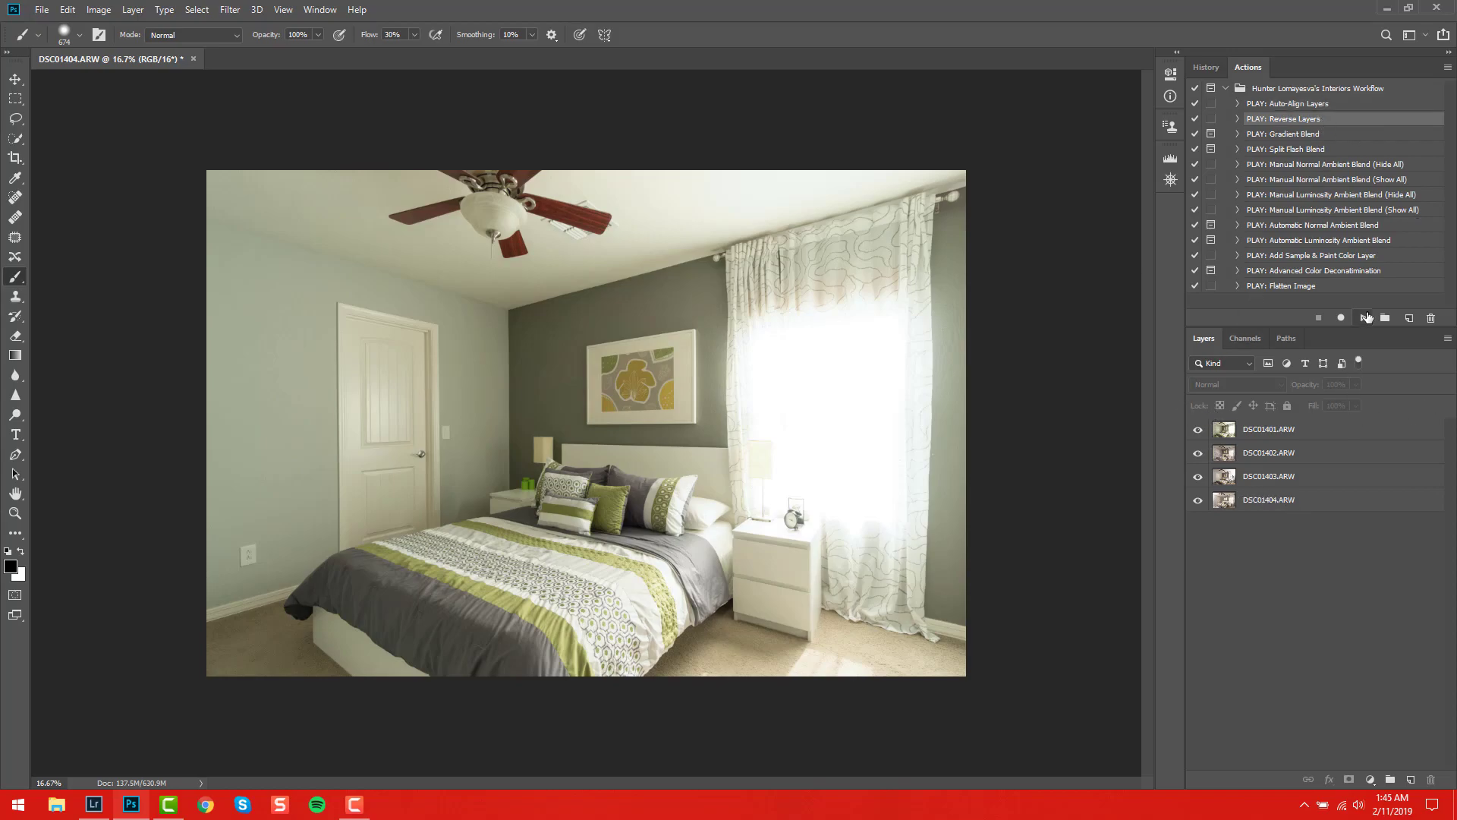
click(1366, 317)
click(1366, 317)
click(1366, 318)
click(1366, 318)
click(1366, 318)
Hide DSC01401 and DSC01402 and make the DSC01403 flash layer active
click(1356, 135)
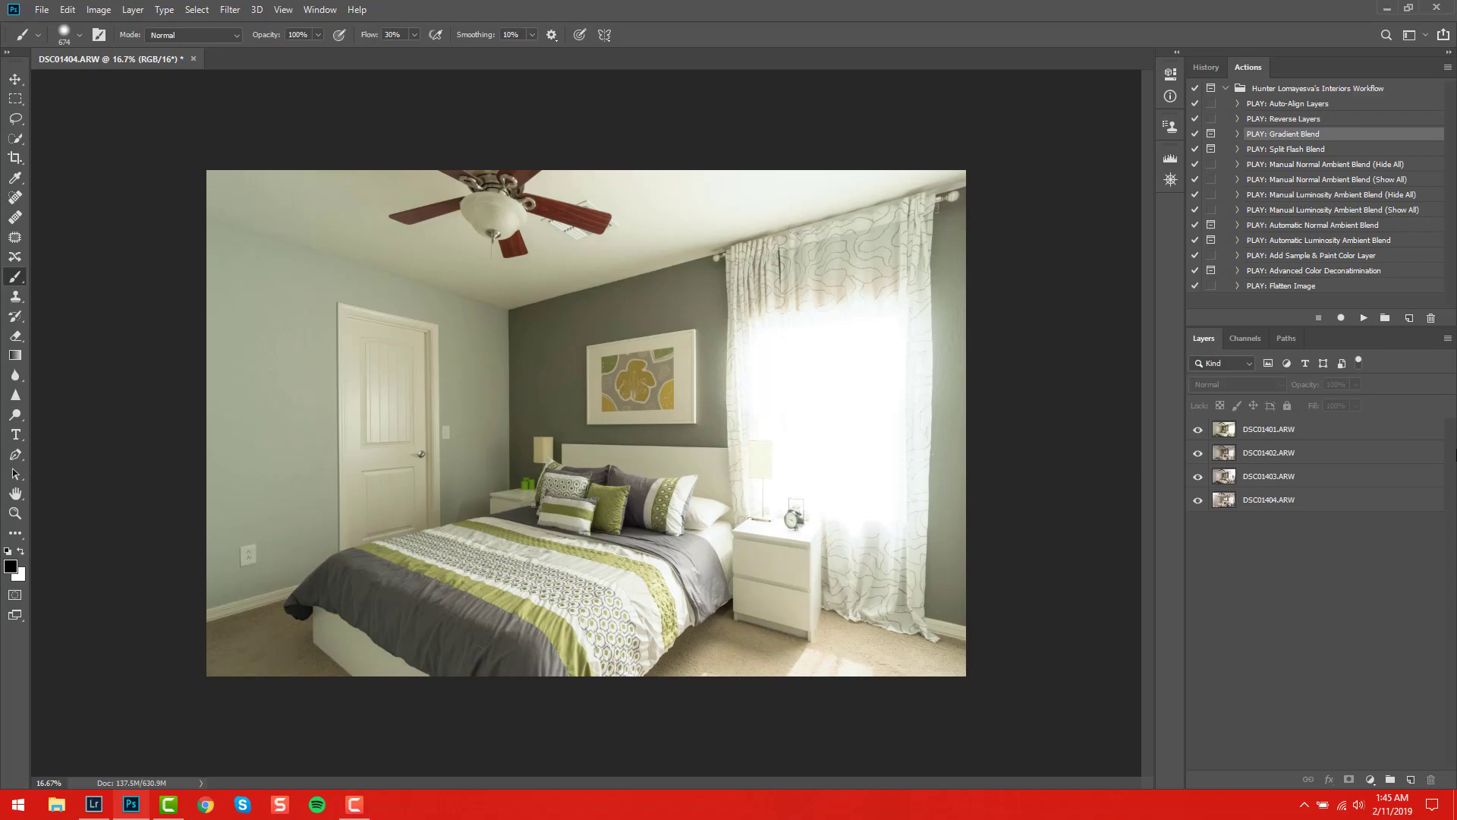
click(1198, 429)
click(1198, 453)
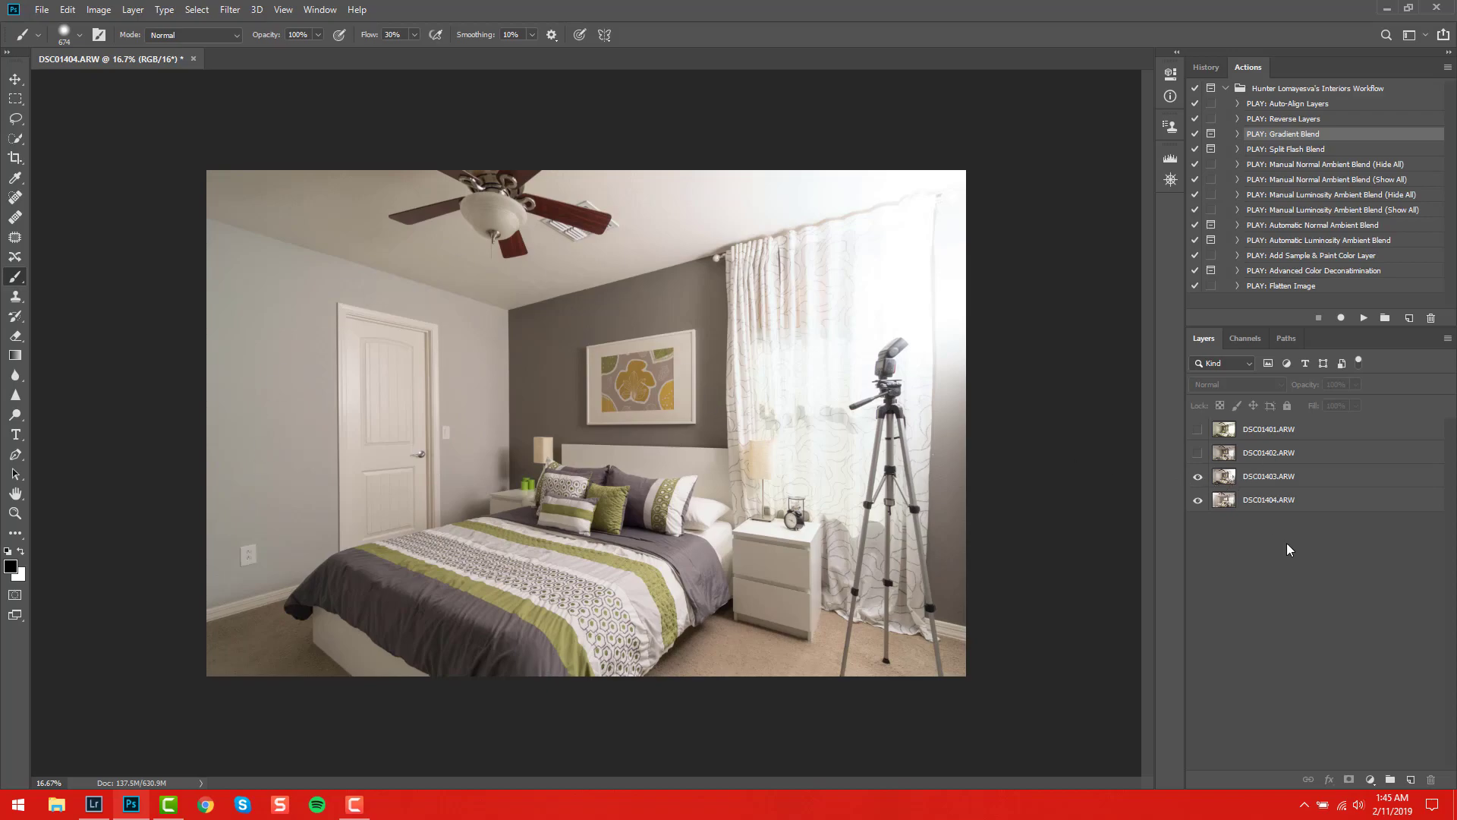
click(1197, 476)
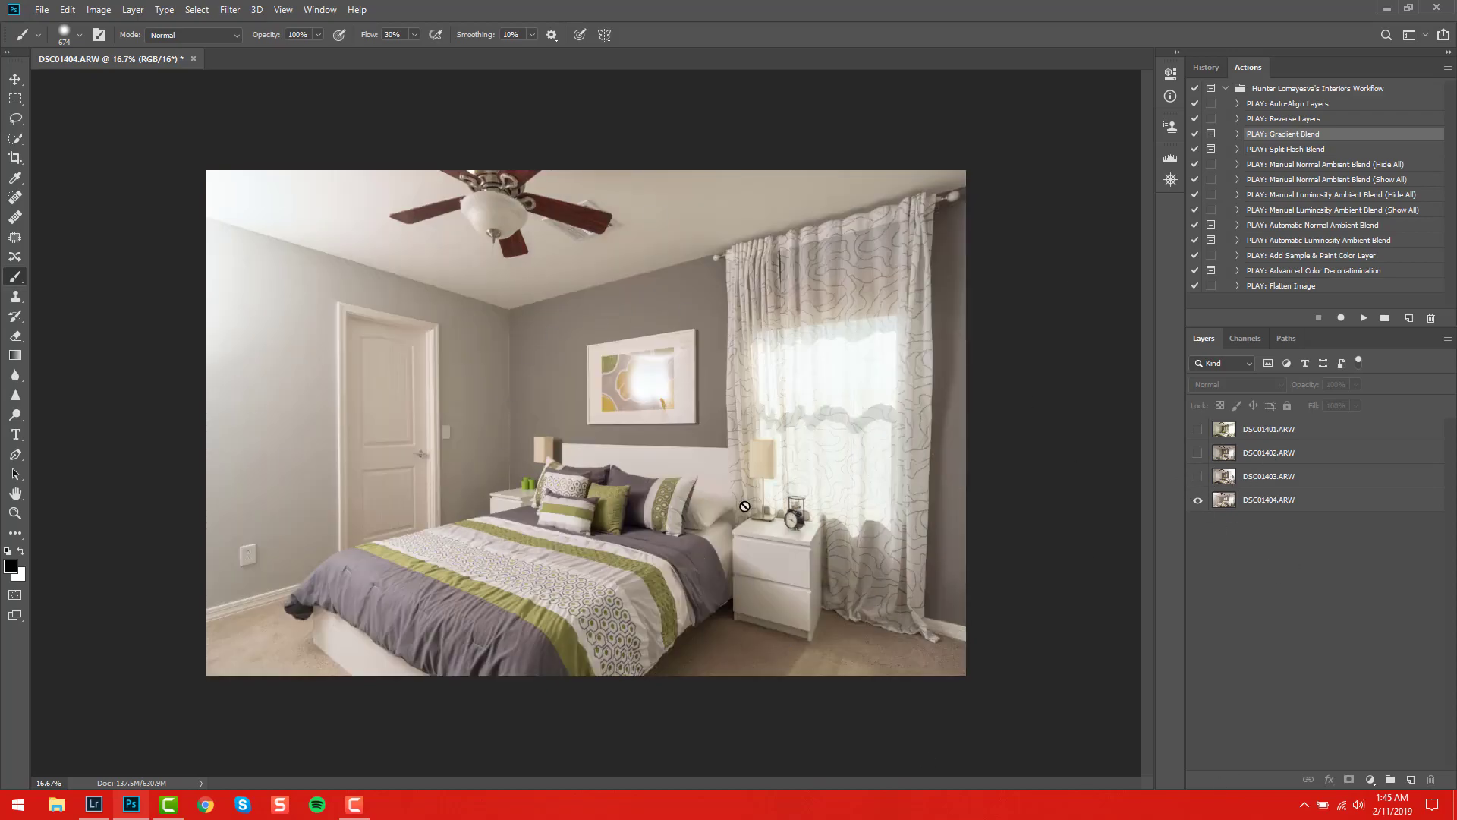
click(1197, 475)
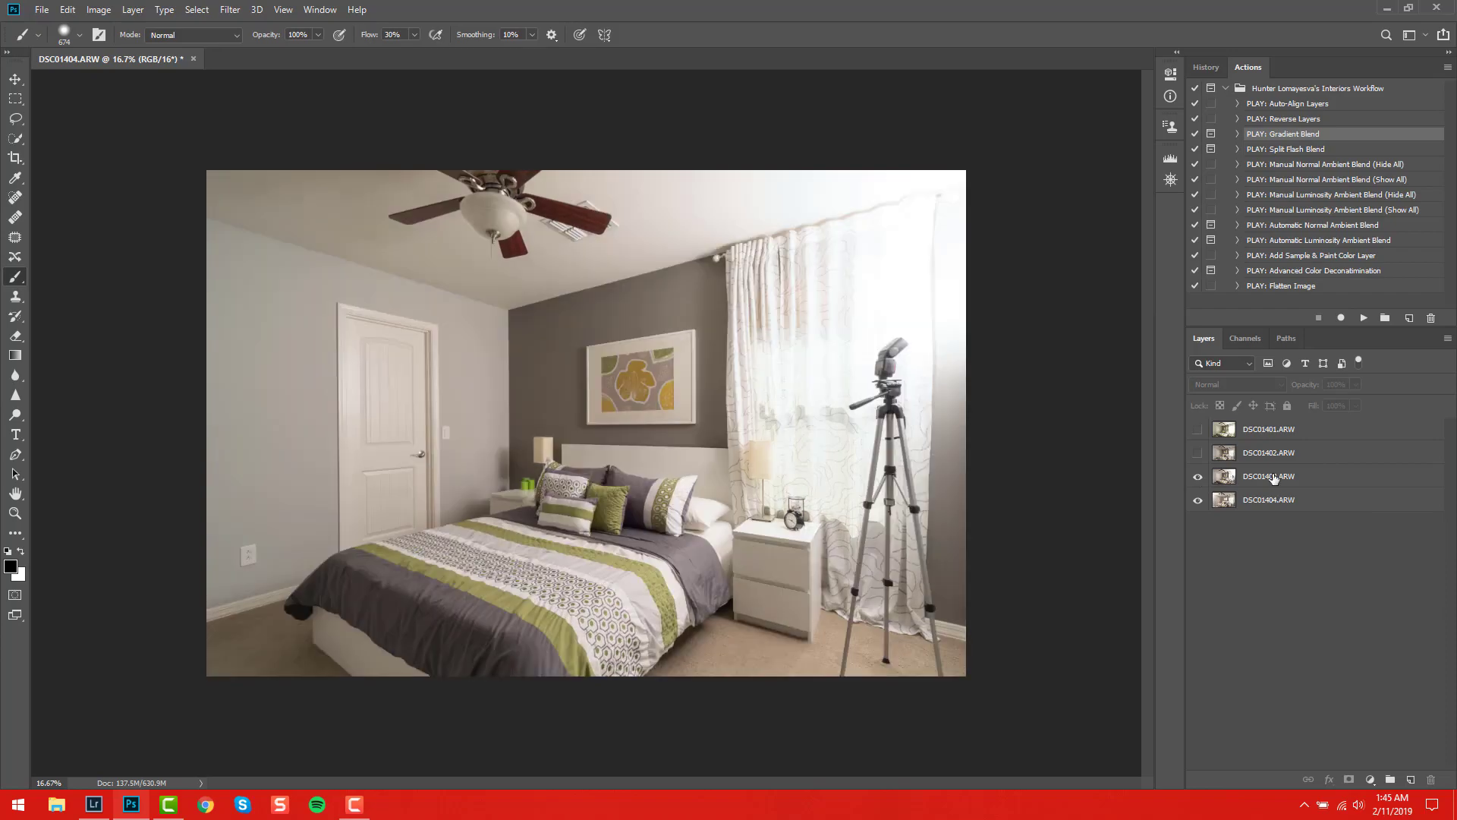
click(1273, 476)
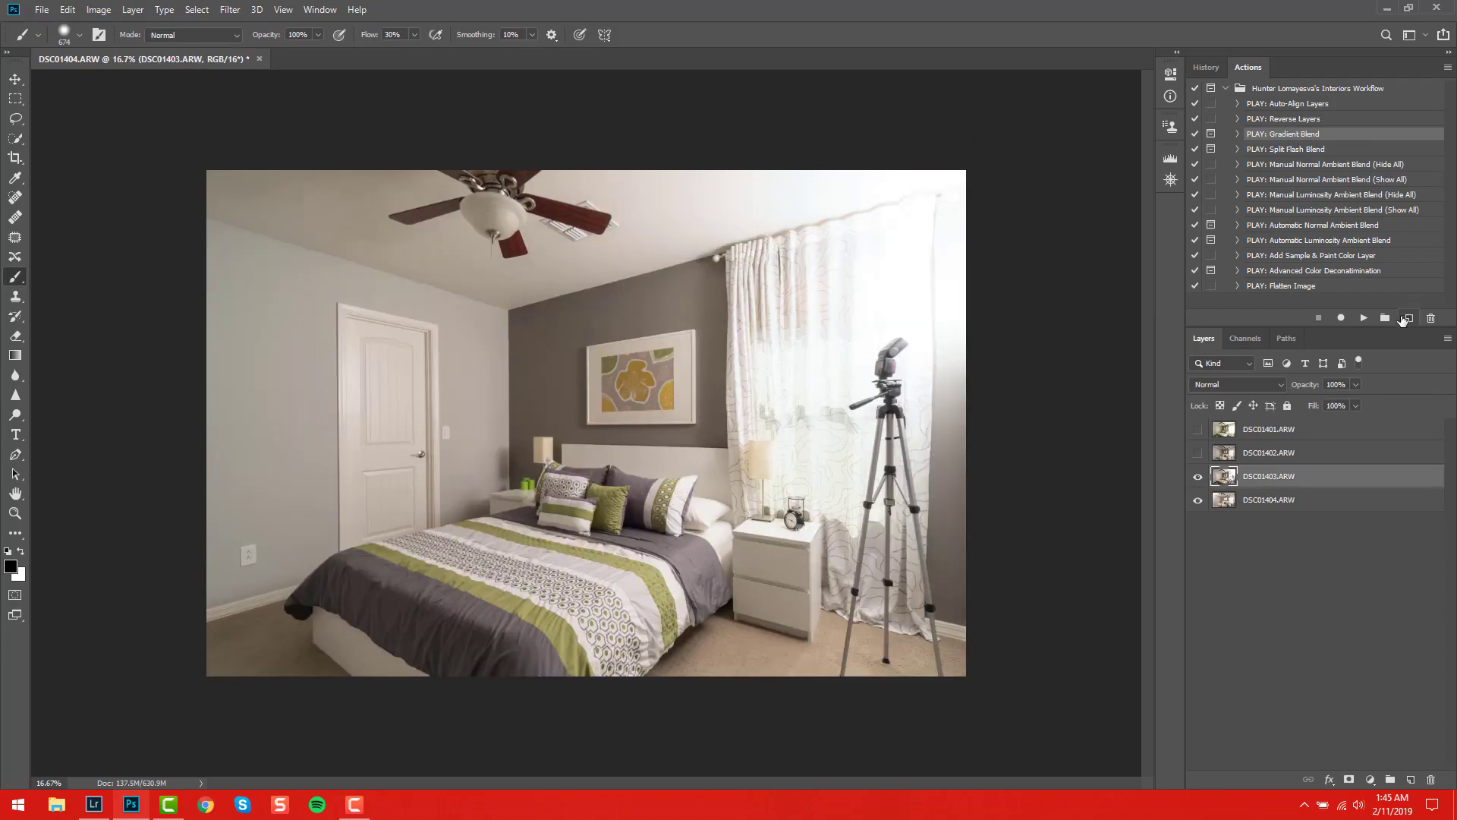
Run Gradient Blend on the flash layer and invert its mask with the Negative (RGB) curve preset
click(1363, 318)
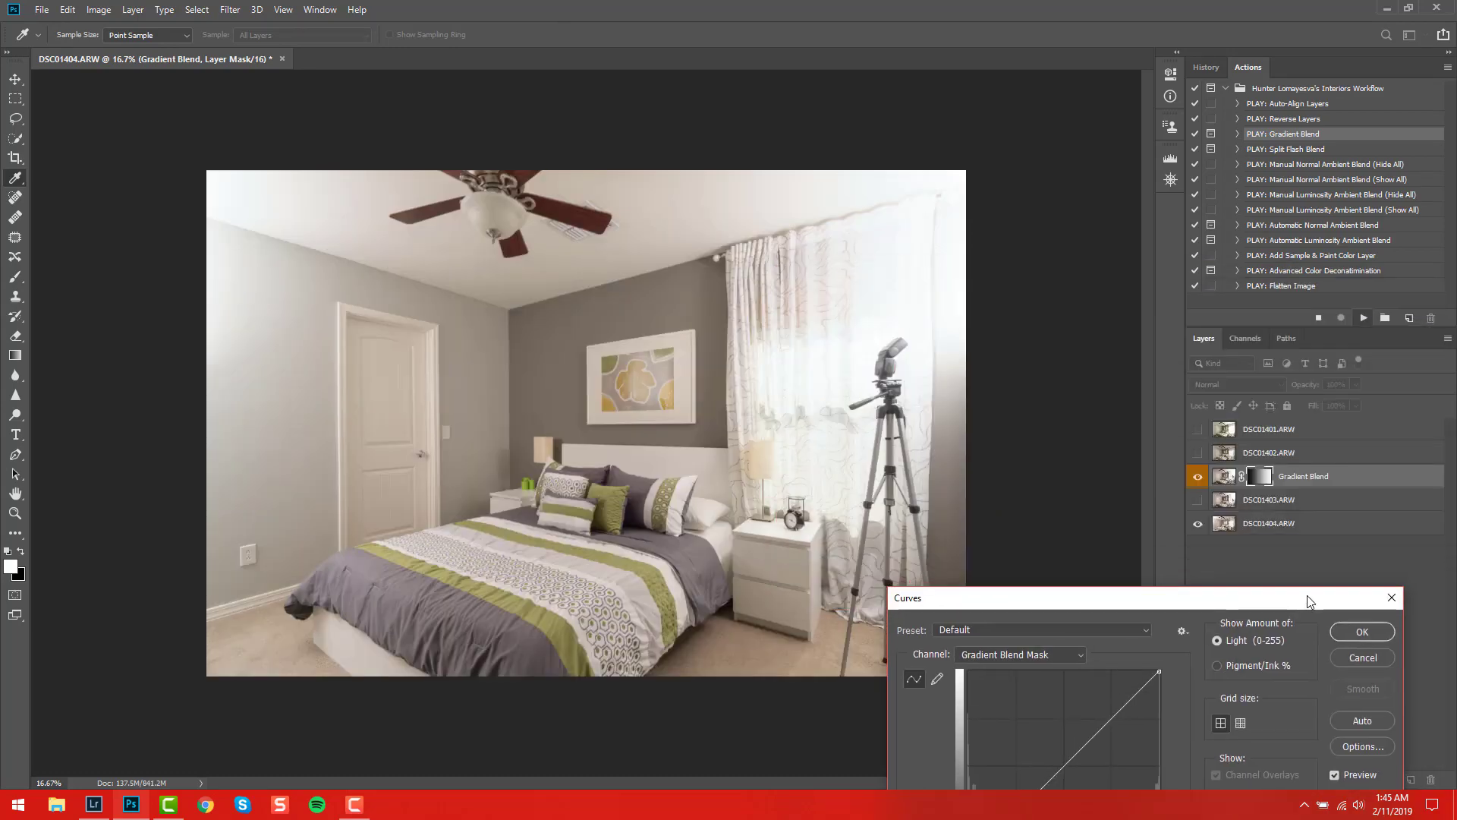
drag(1184, 201, 1427, 15)
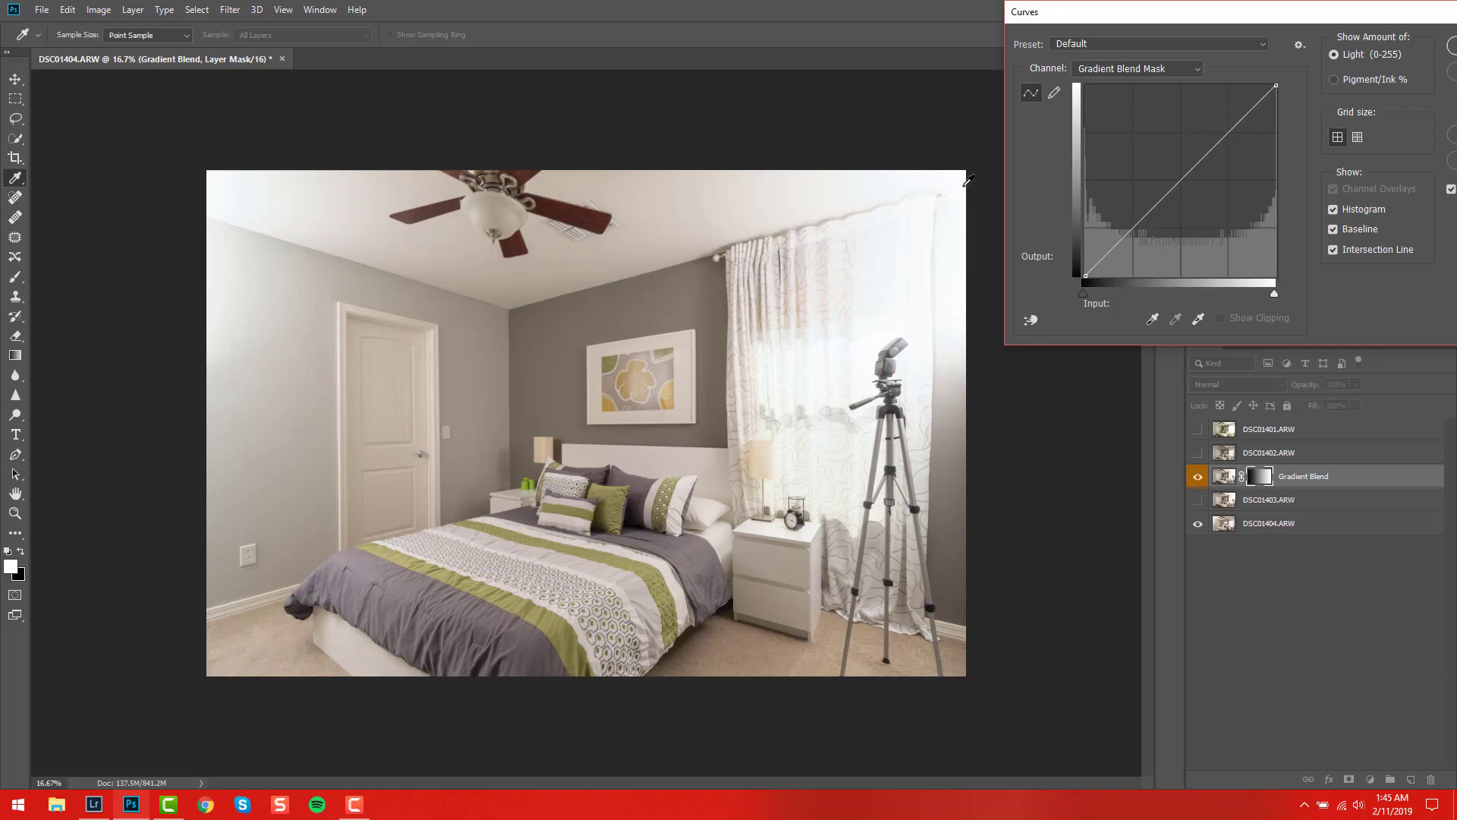
drag(1144, 14, 822, 215)
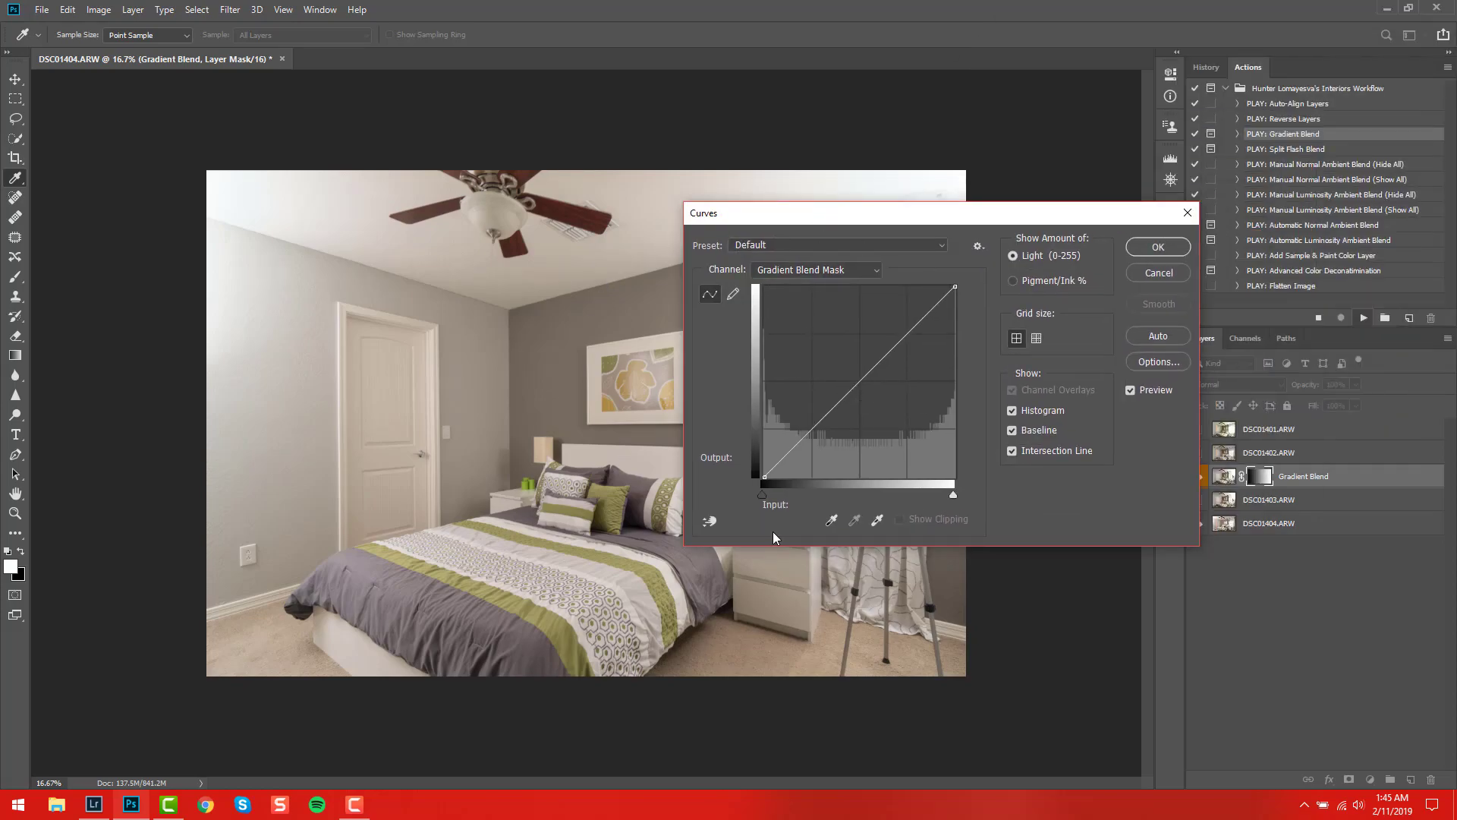
drag(943, 222, 1120, 162)
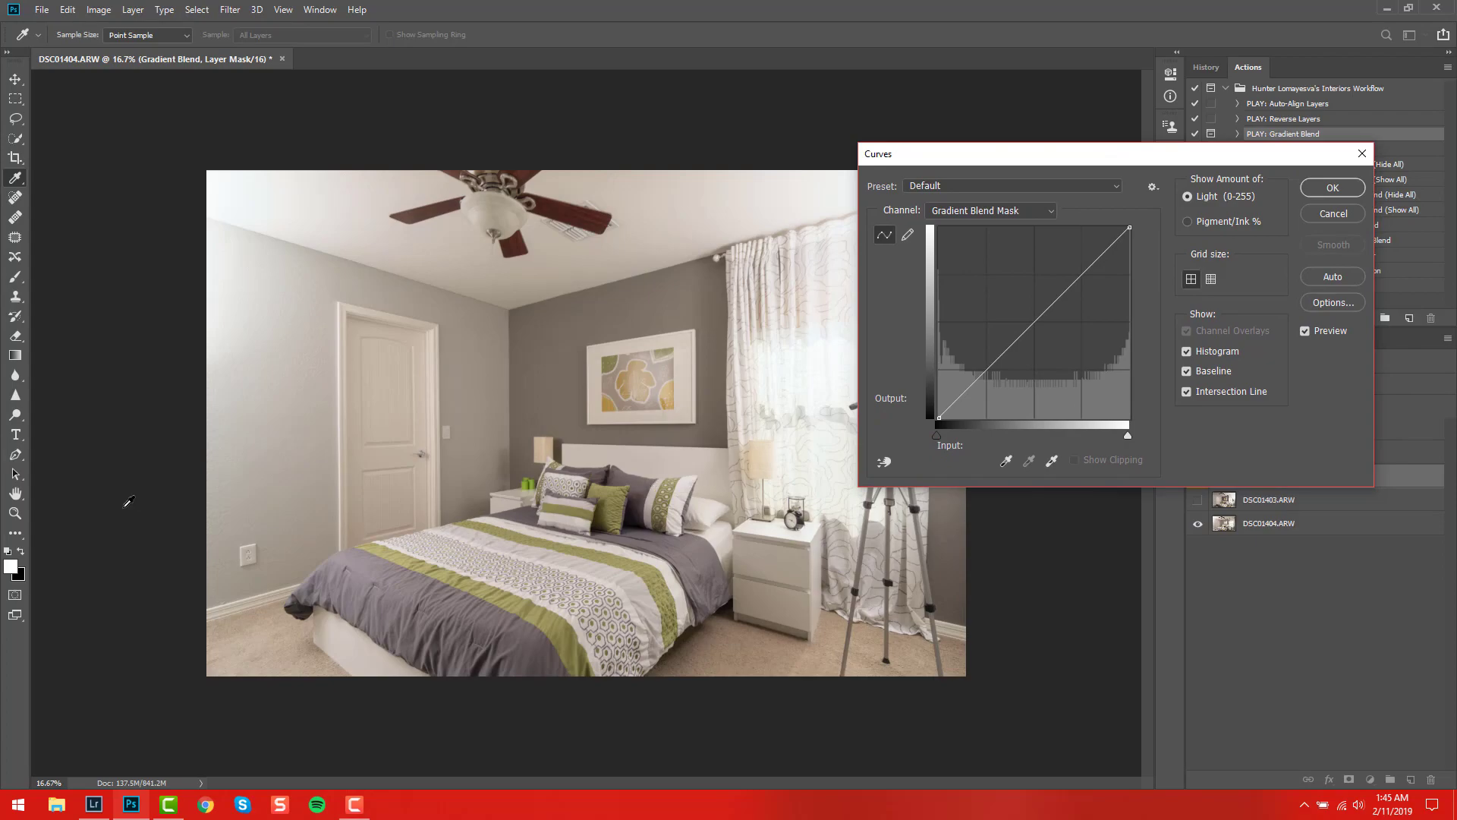
click(930, 188)
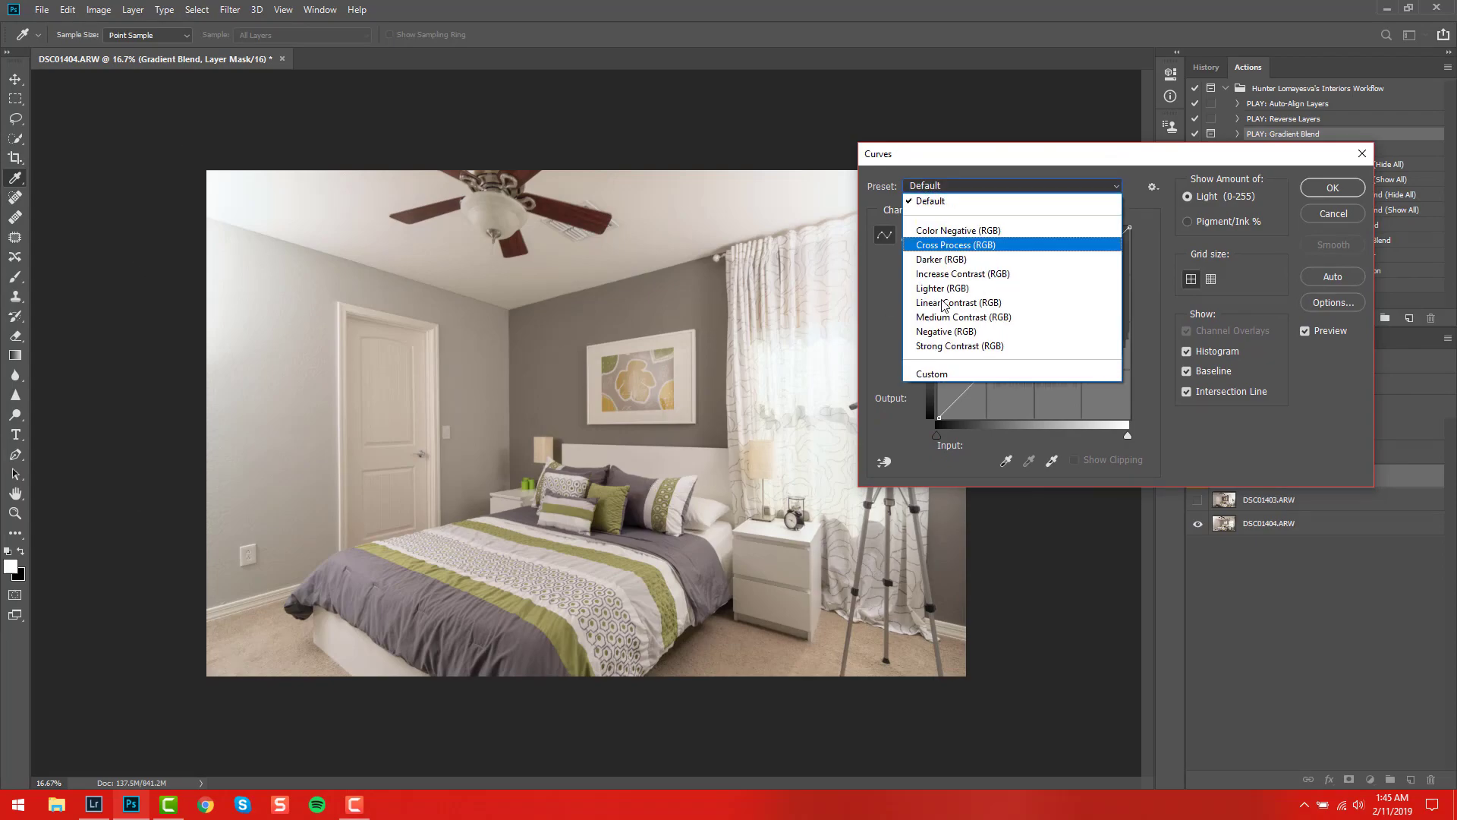
click(946, 331)
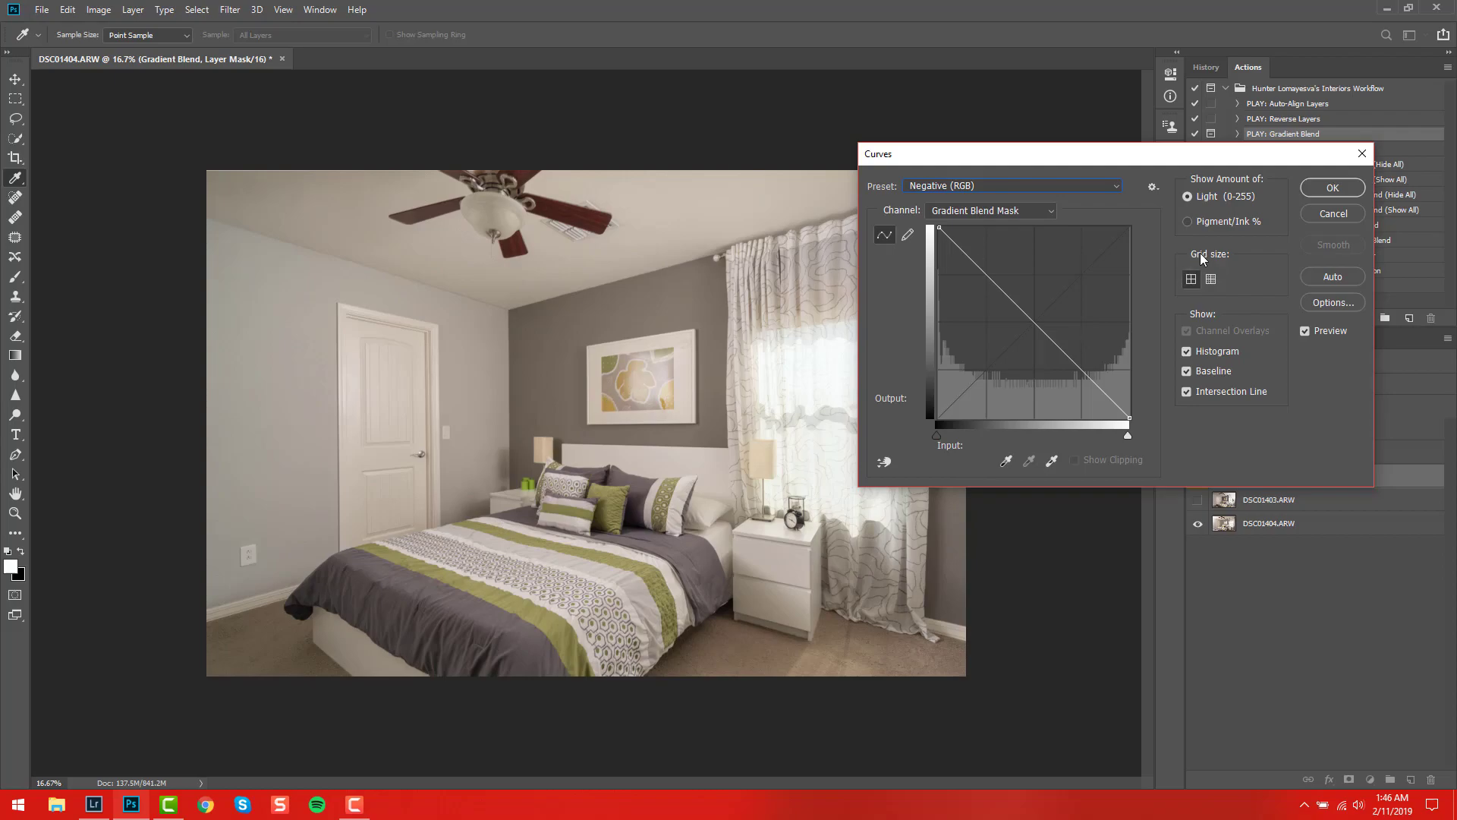
click(1342, 199)
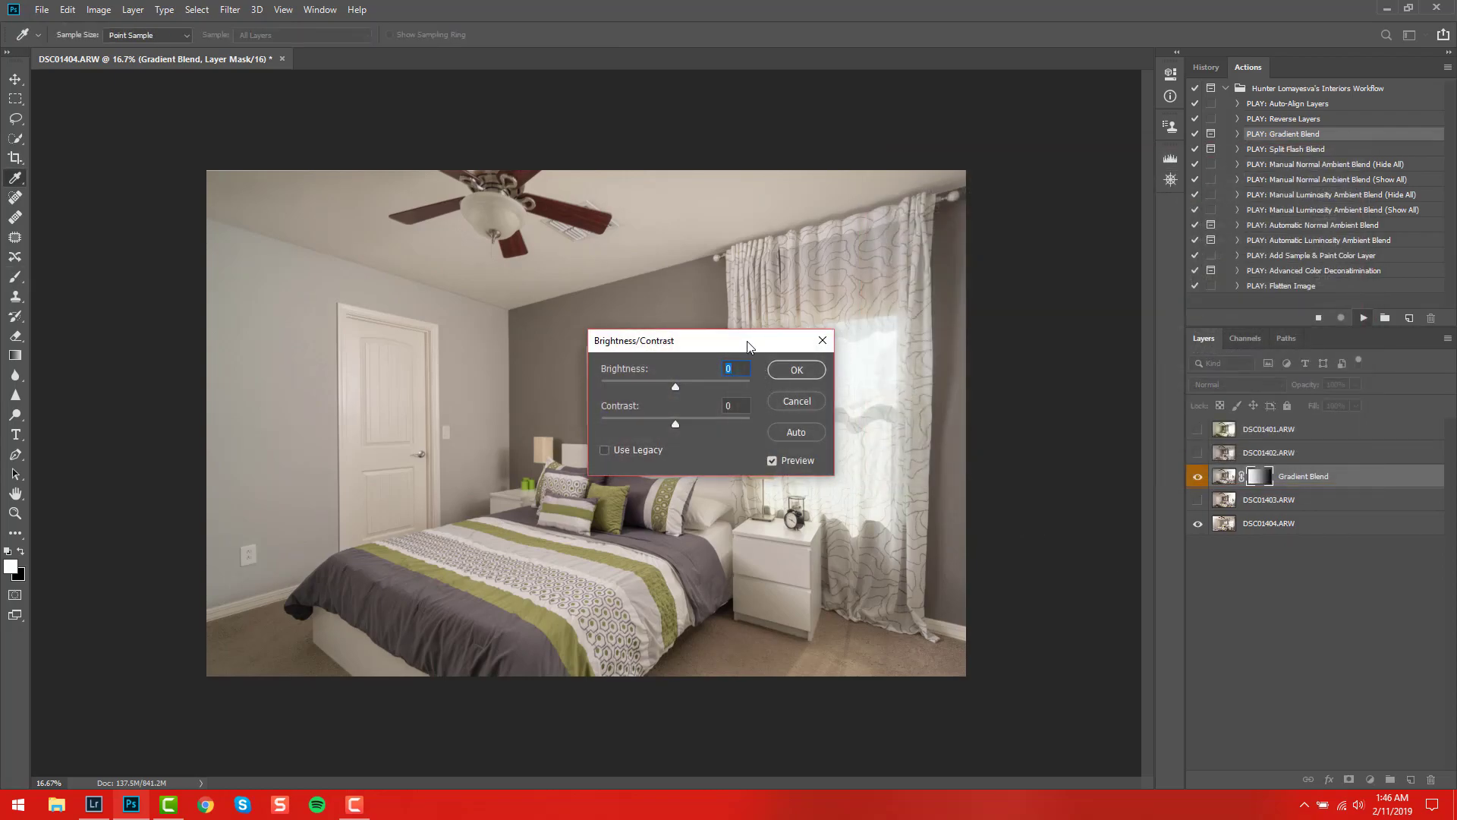
Apply Brightness -20 and Contrast -50 to the Gradient Blend mask
drag(748, 347, 1182, 169)
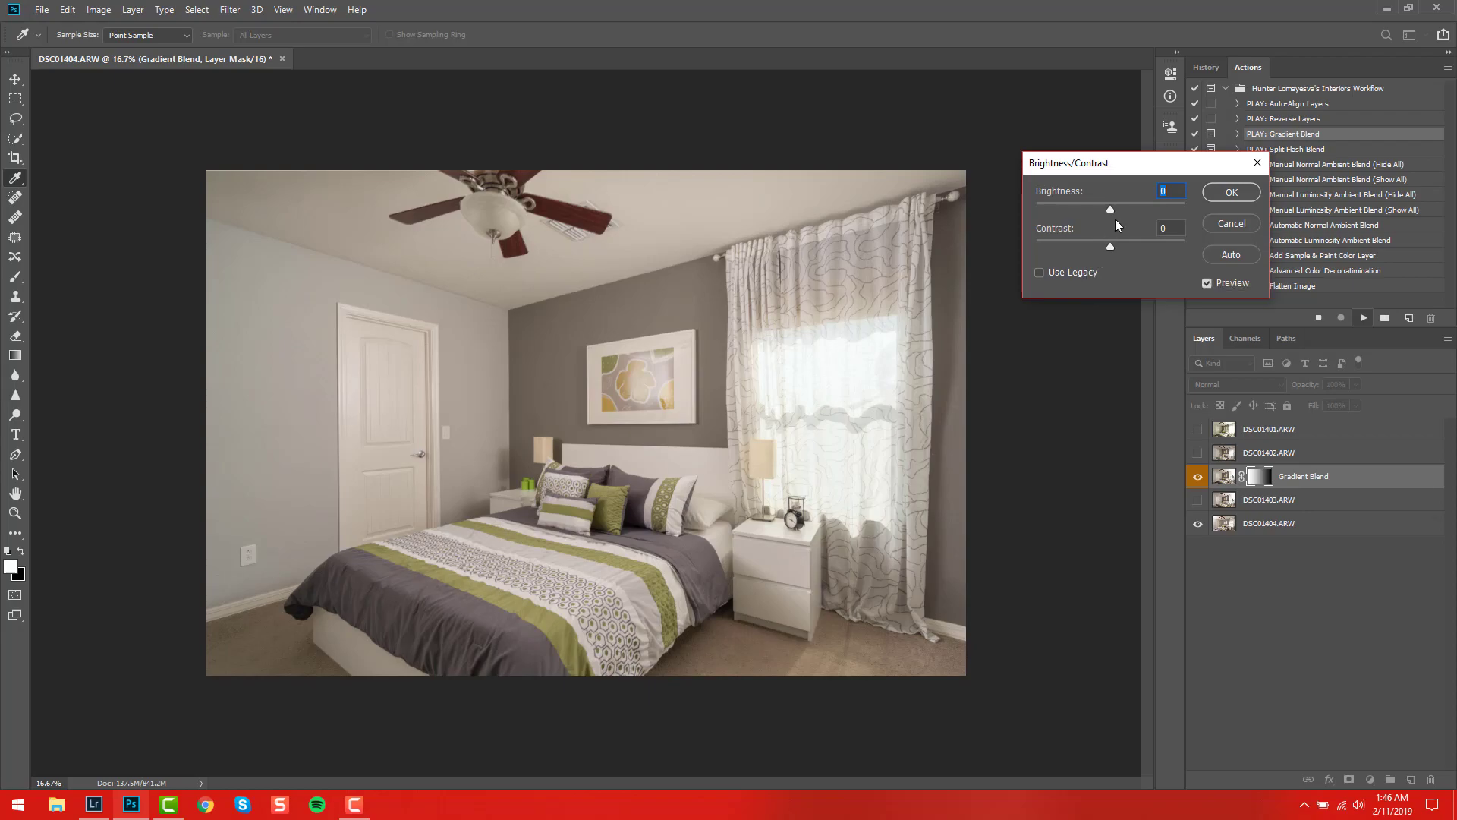
mouse_move(1109, 208)
mouse_down()
mouse_move(1164, 203)
mouse_move(1059, 207)
mouse_move(1158, 202)
mouse_move(1132, 203)
mouse_up()
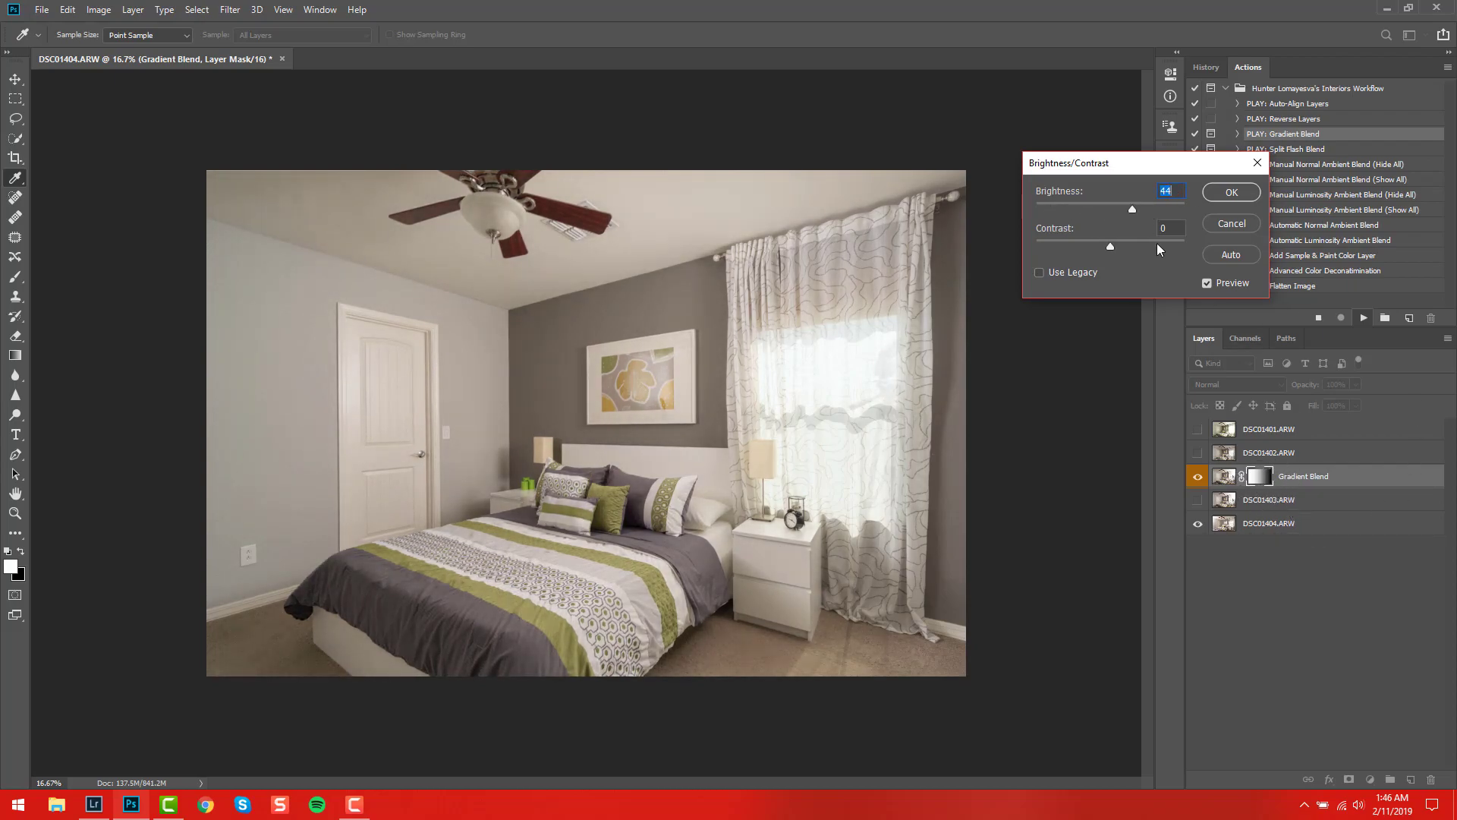
drag(1131, 205, 1050, 207)
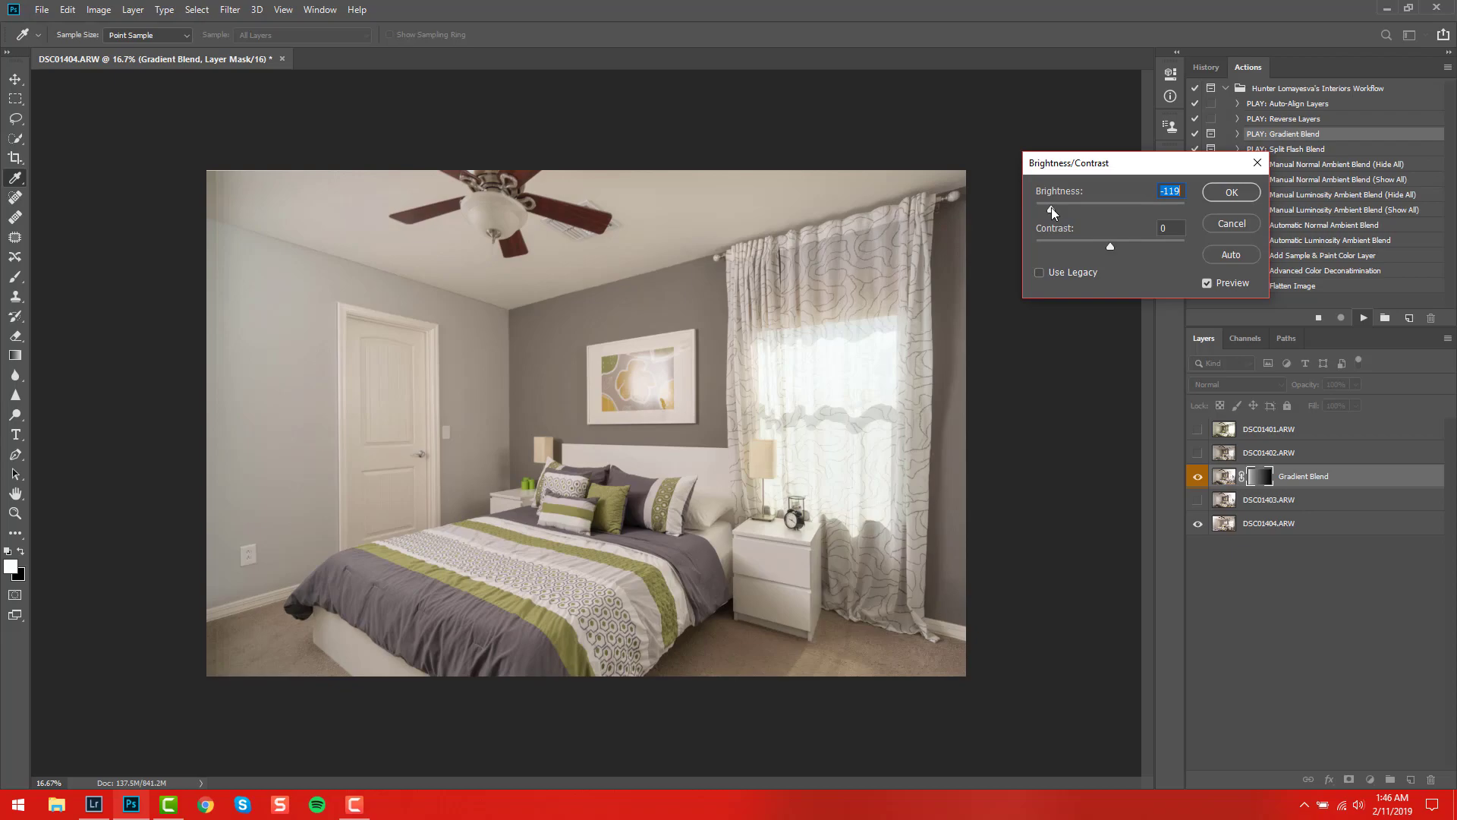
drag(1052, 207, 1120, 243)
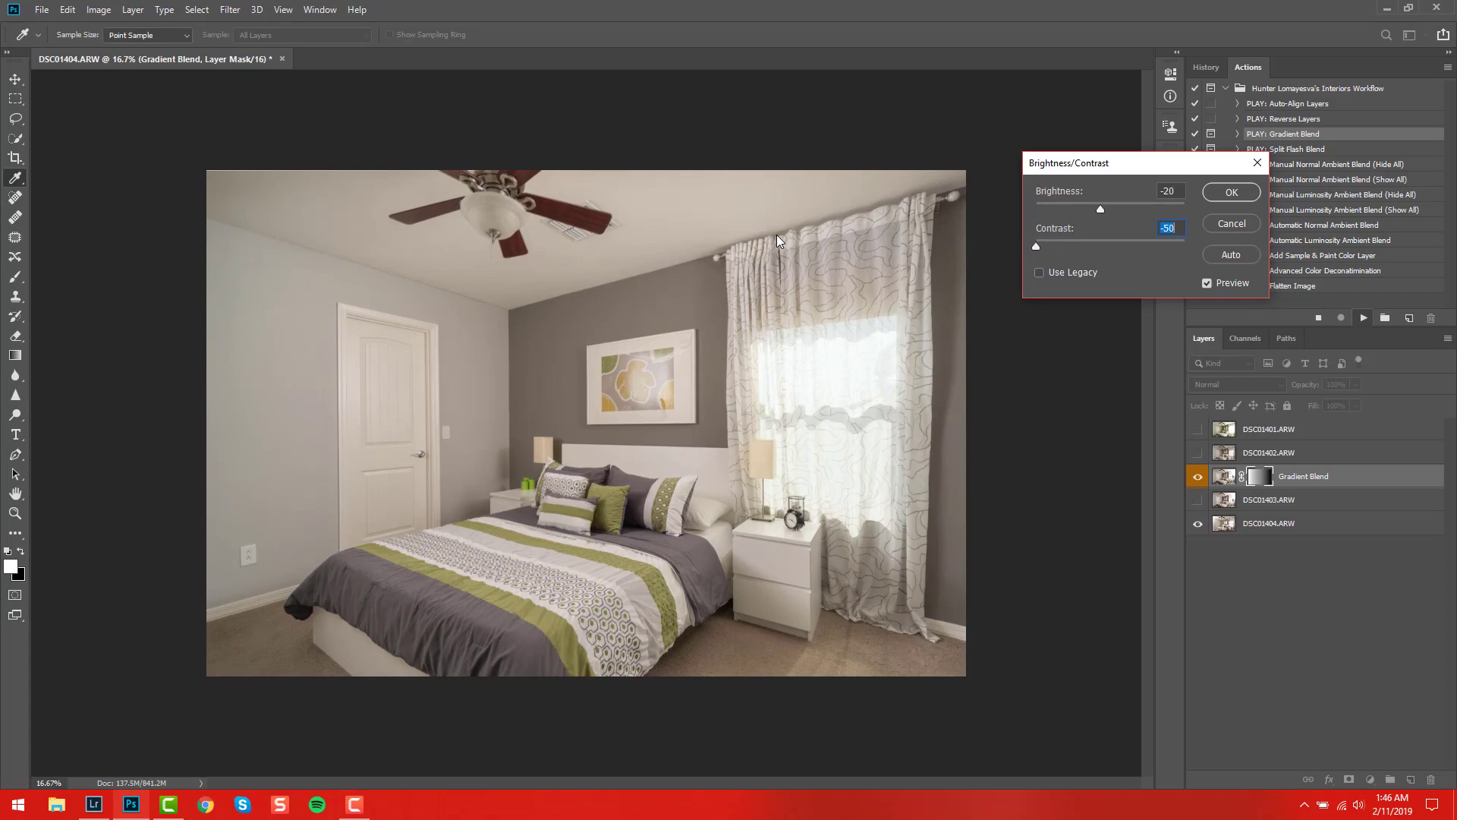
text(100)
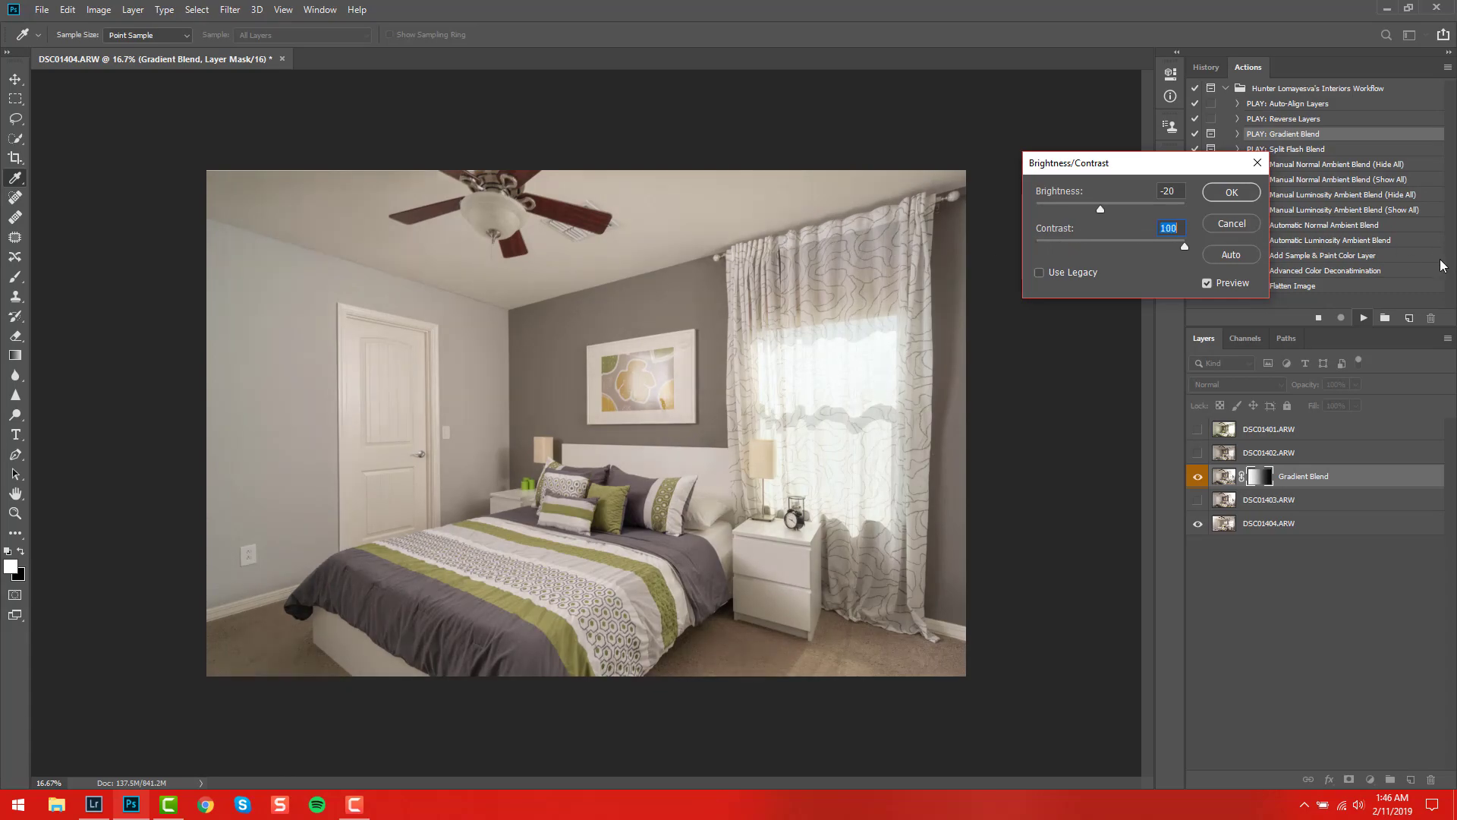
key(ctrl+z)
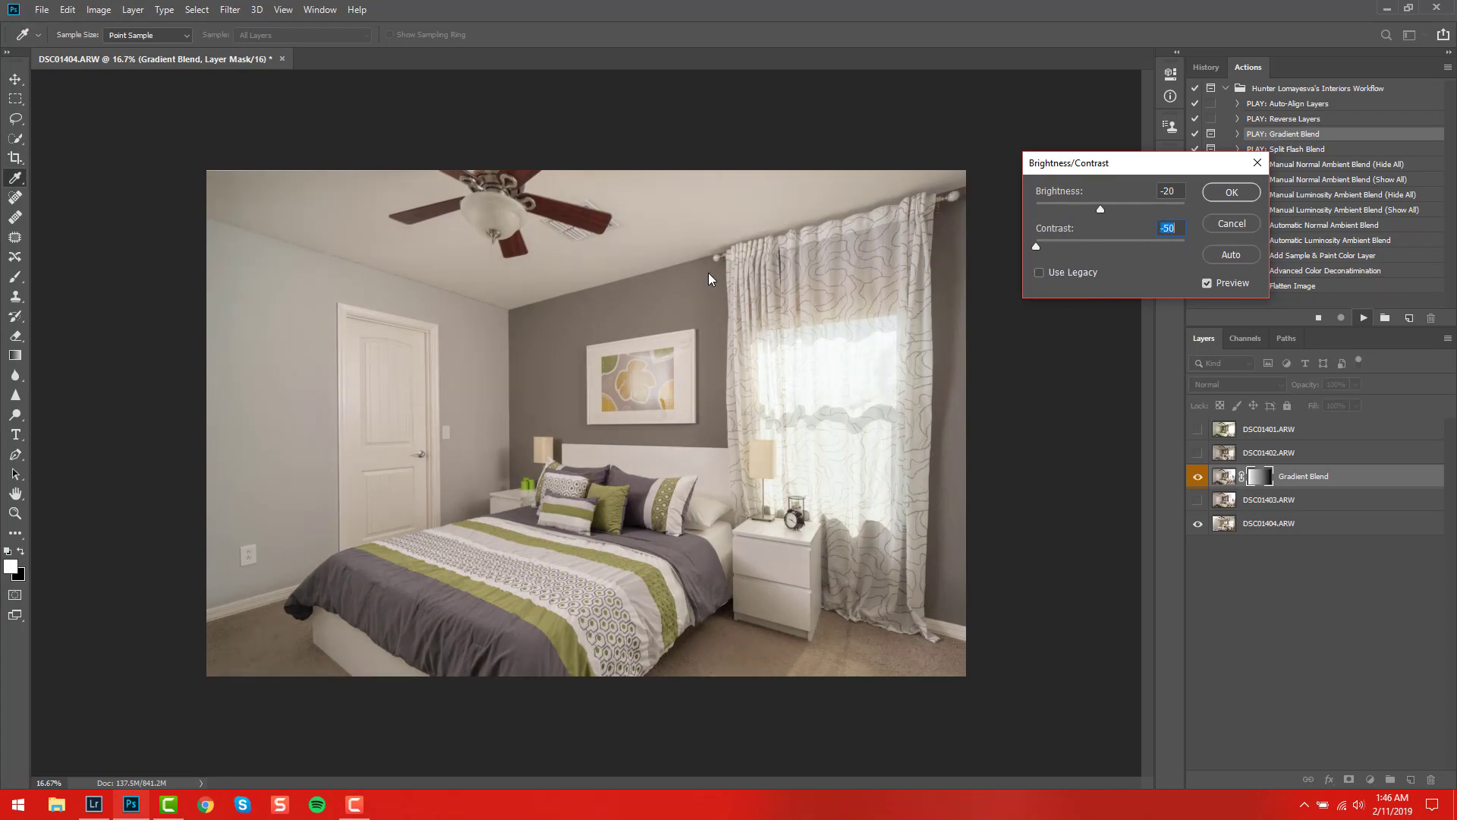
click(1238, 194)
key(b)
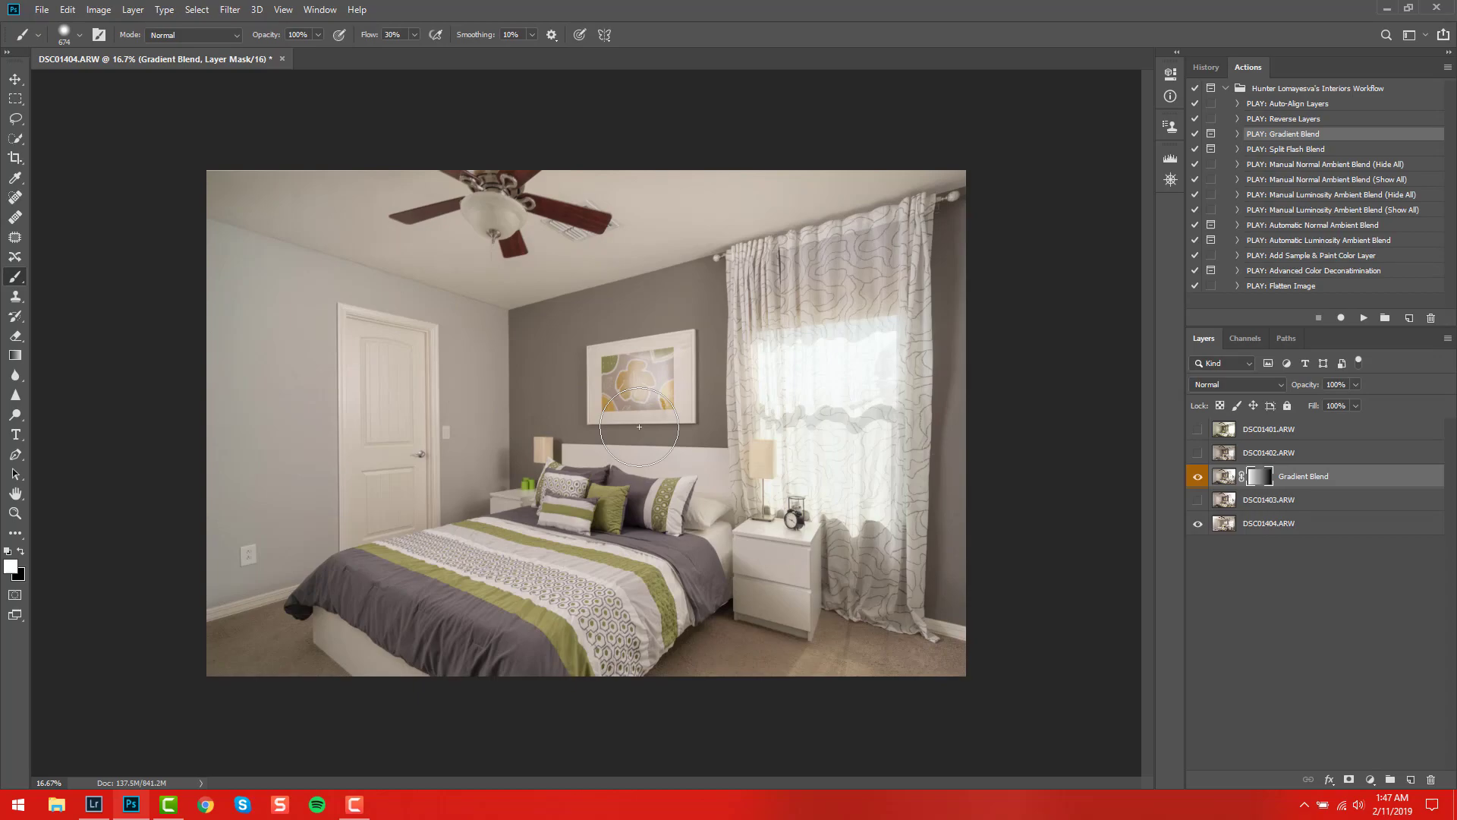
Enlarge the soft brush to 2642 px and paint black on the mask to restore the right curtain
mouse_move(615, 438)
mouse_down()
mouse_move(740, 435)
mouse_move(751, 184)
mouse_up()
key(x)
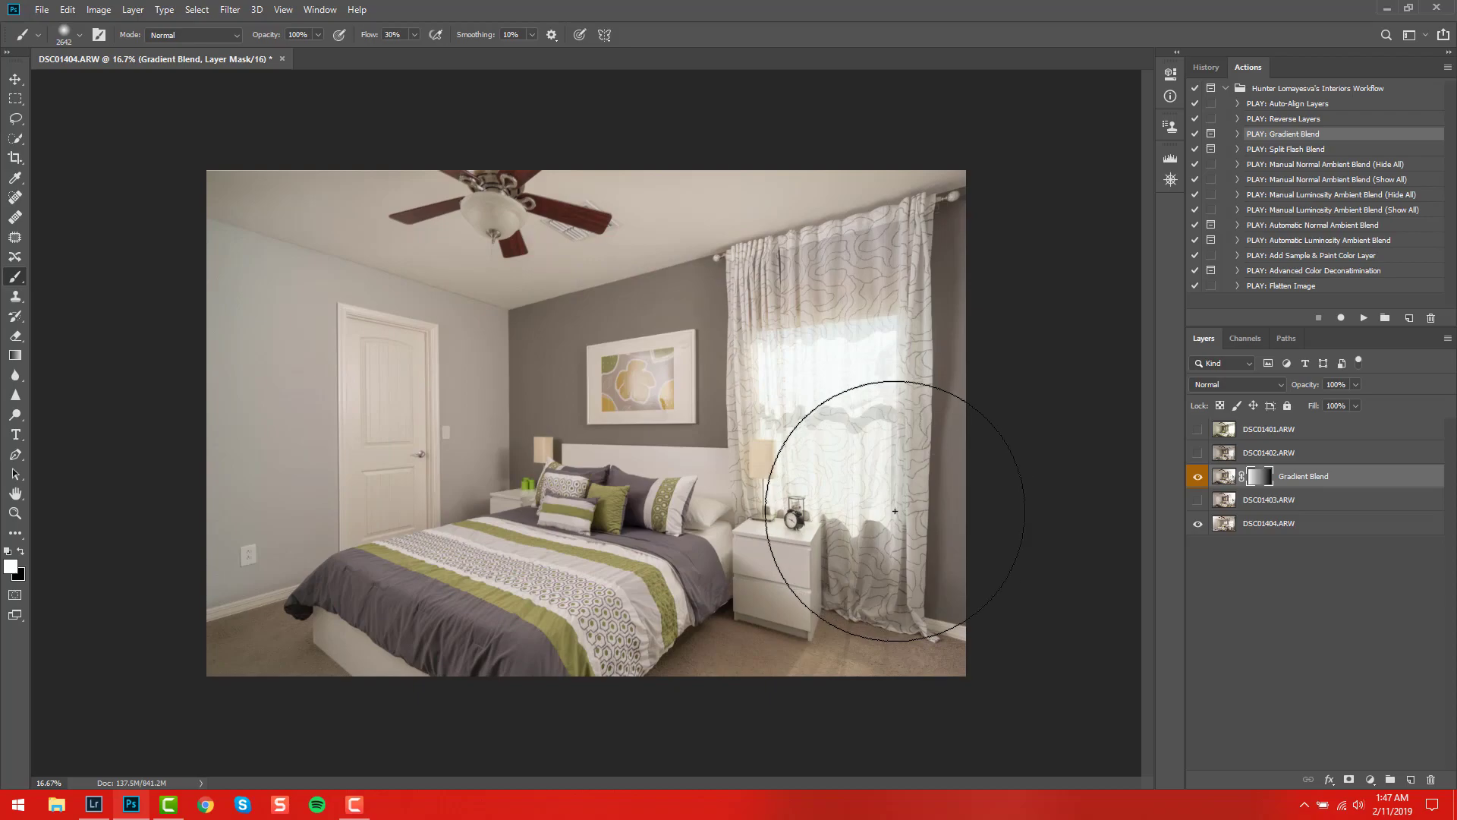
alt+click(1258, 476)
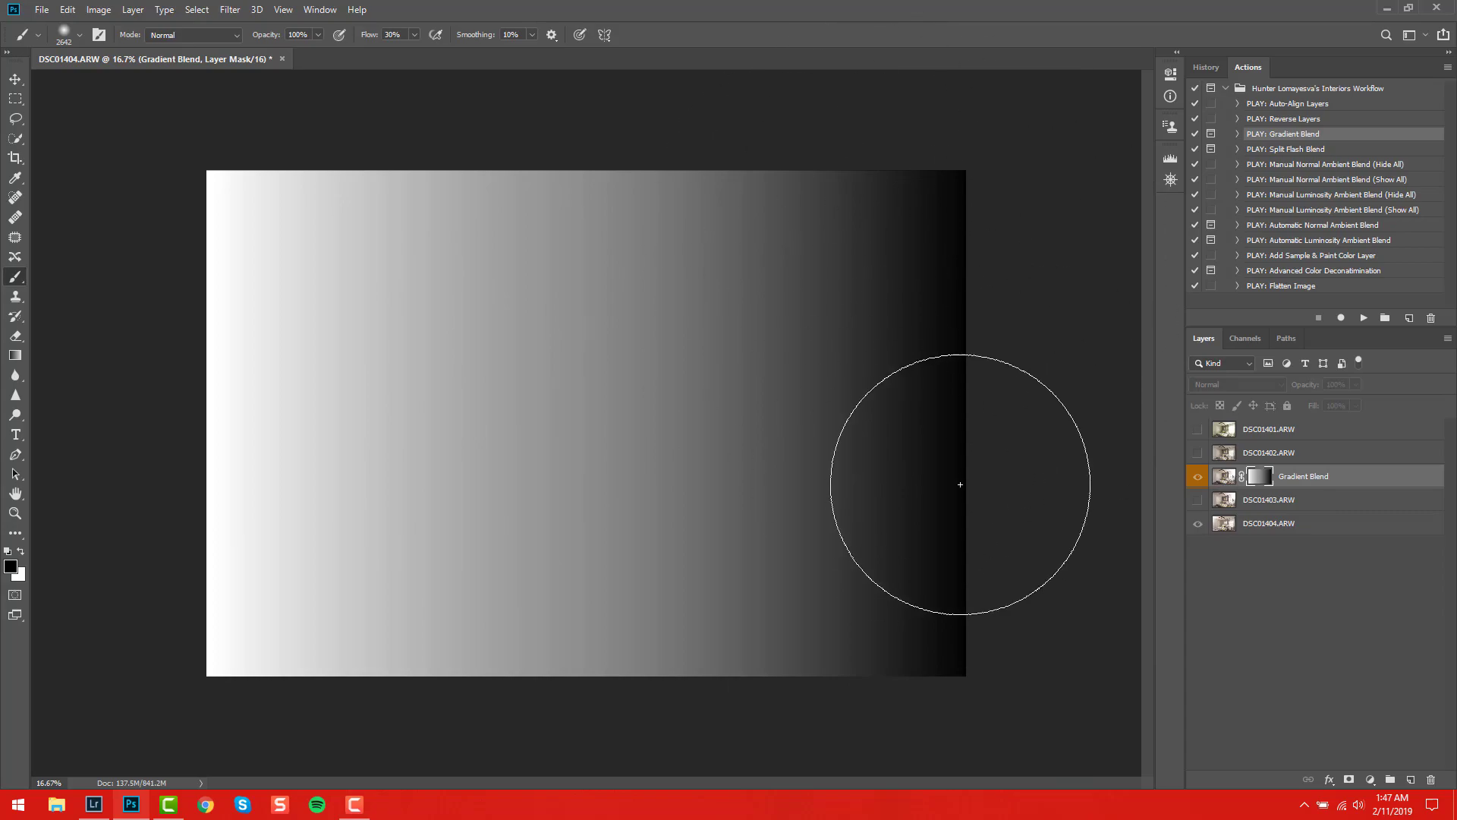
alt+click(1260, 475)
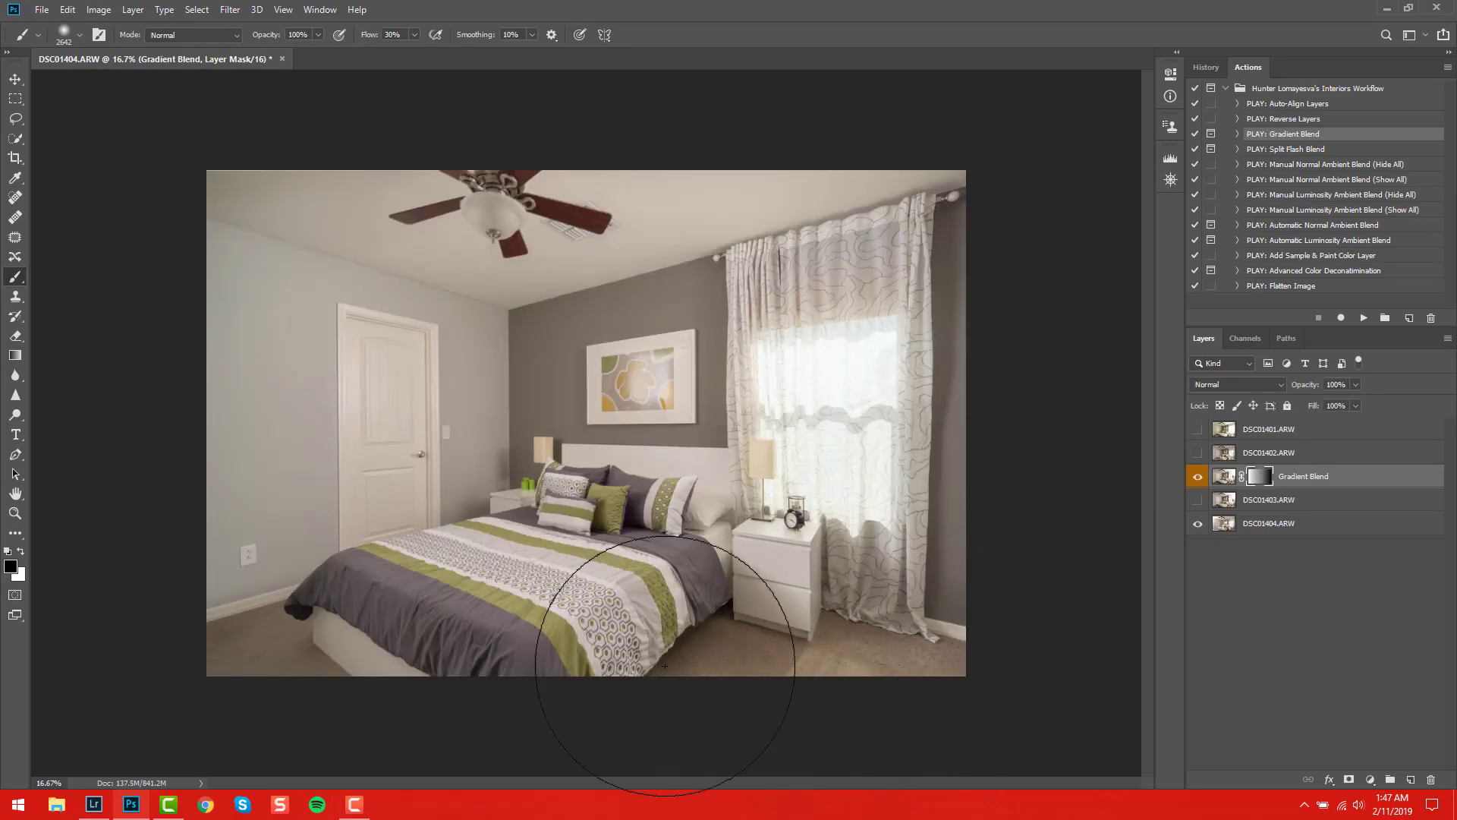
click(920, 584)
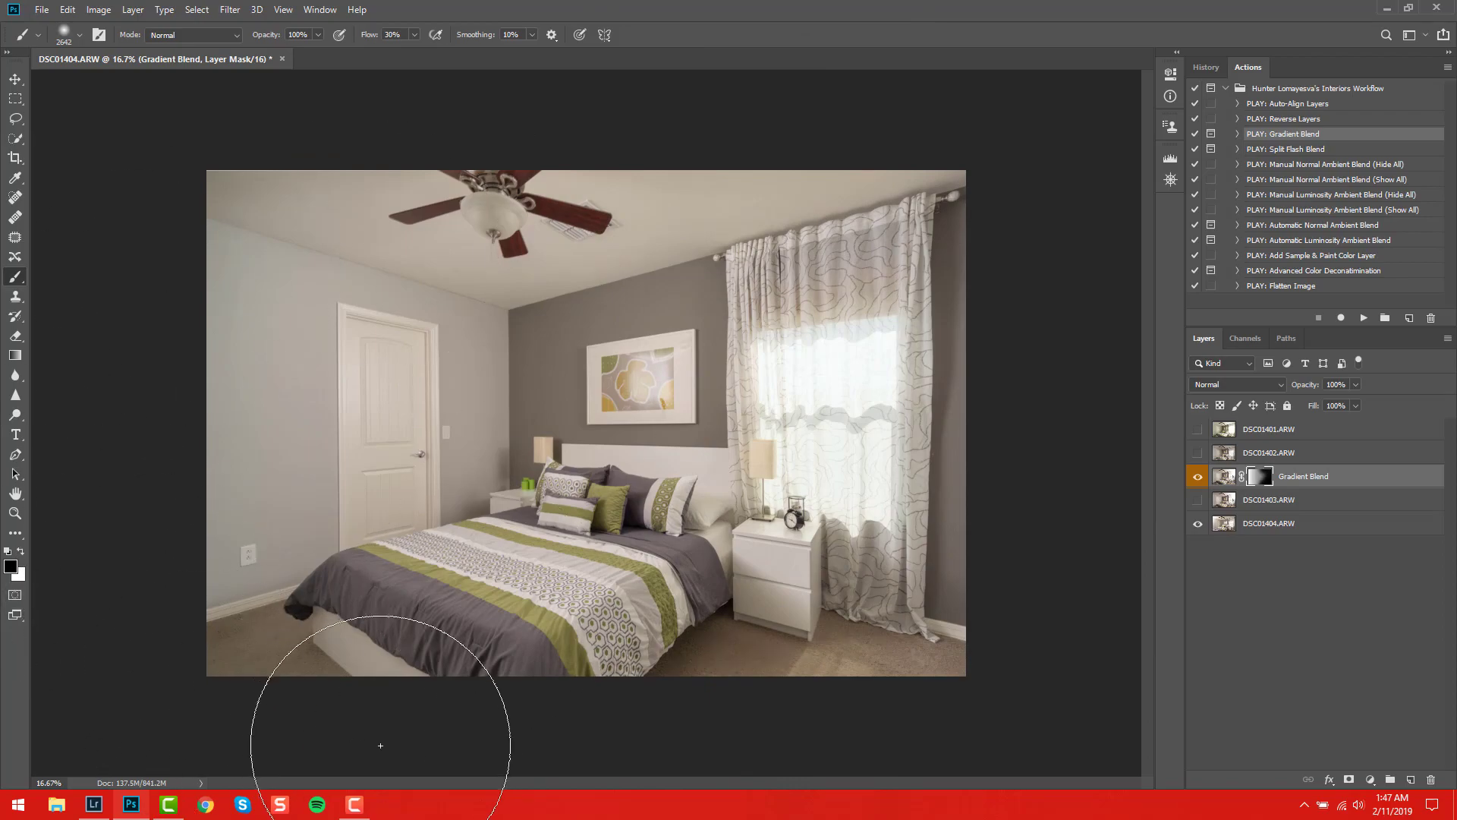
Zoom in on the wall picture and hide DSC01402 to compare the blend
key(z)
drag(652, 383, 755, 383)
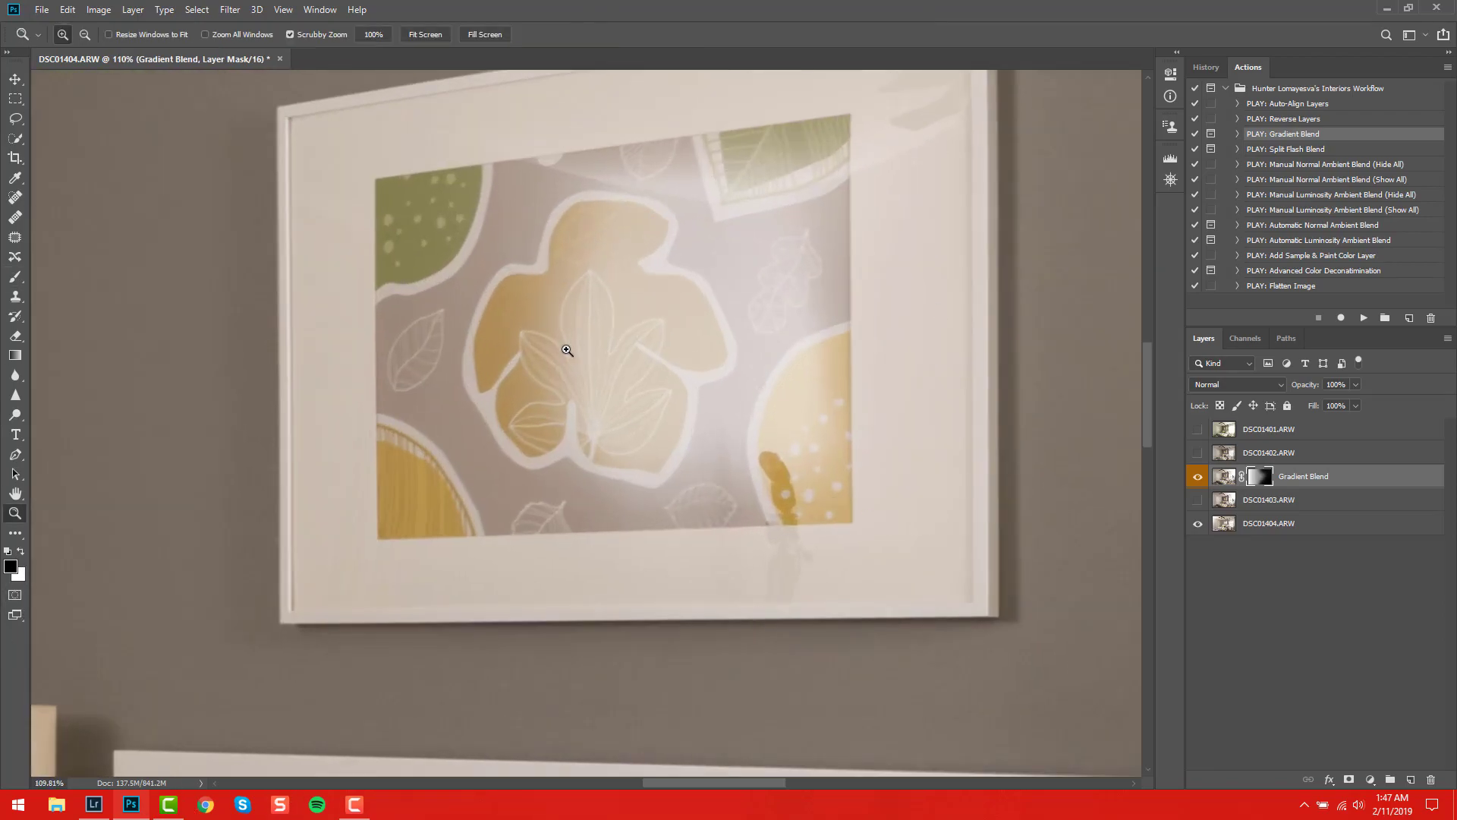
drag(852, 341, 824, 499)
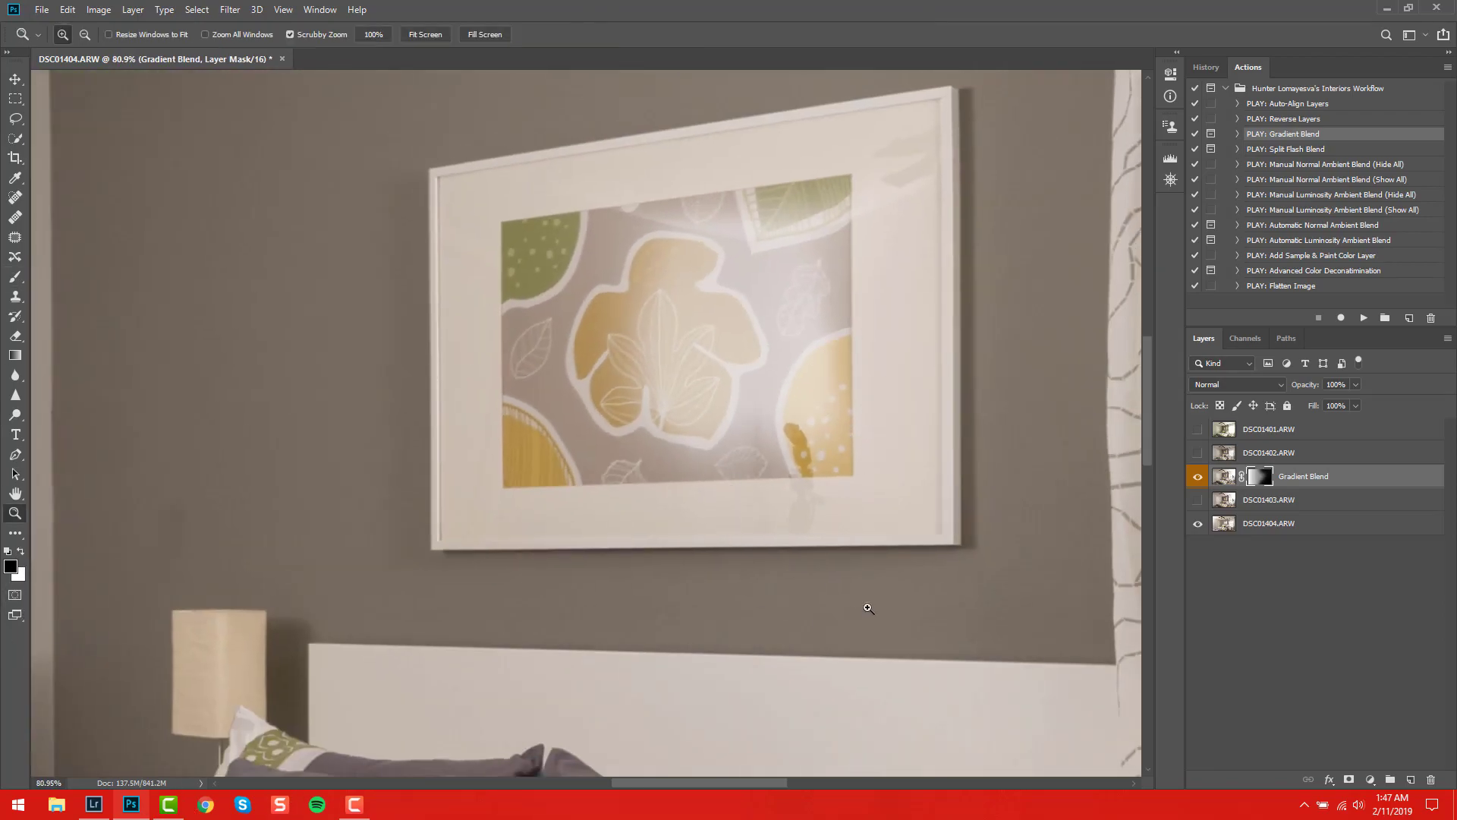
scroll(861, 380, down, 2)
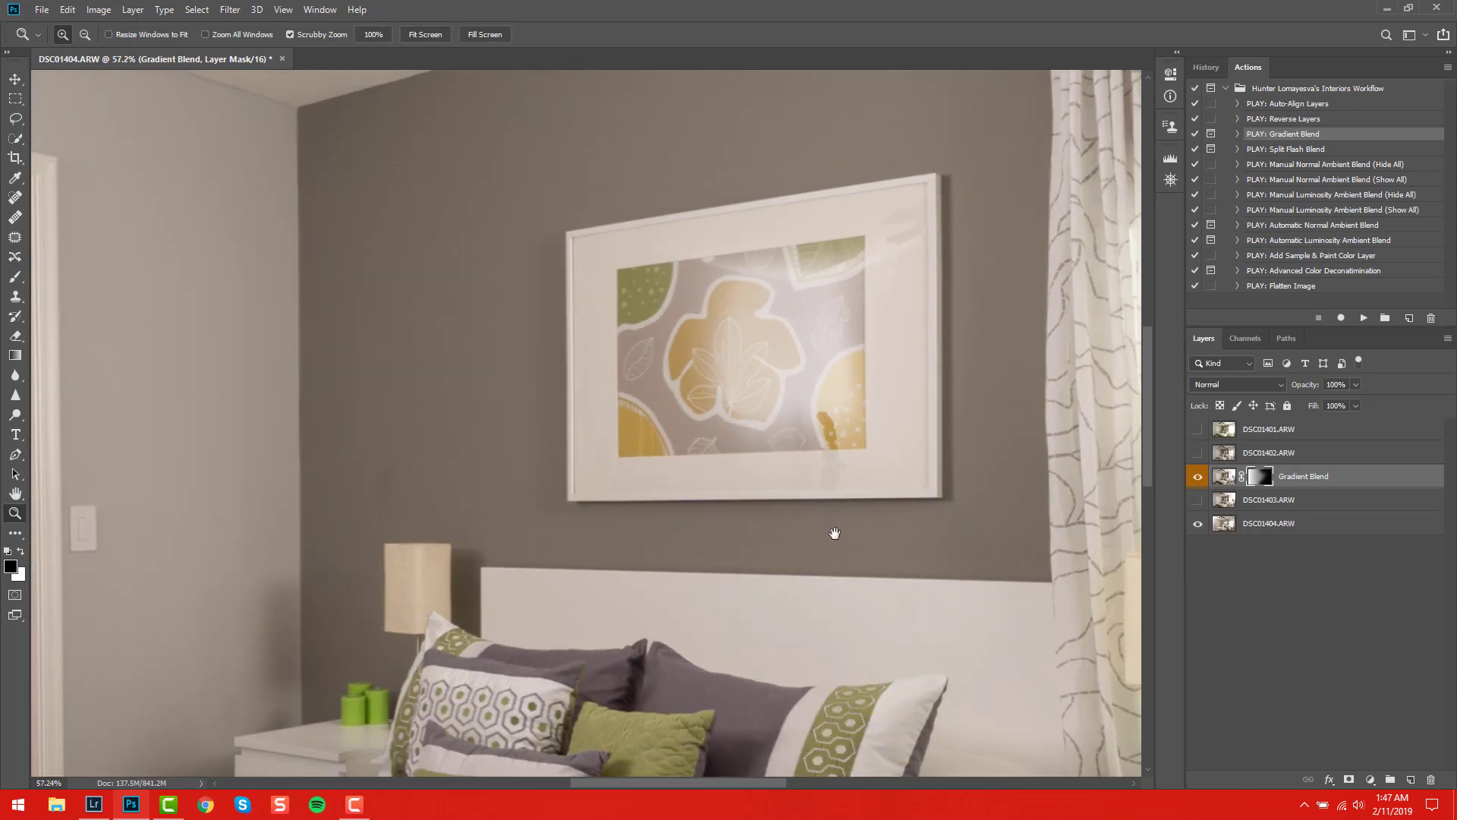
drag(835, 534, 754, 659)
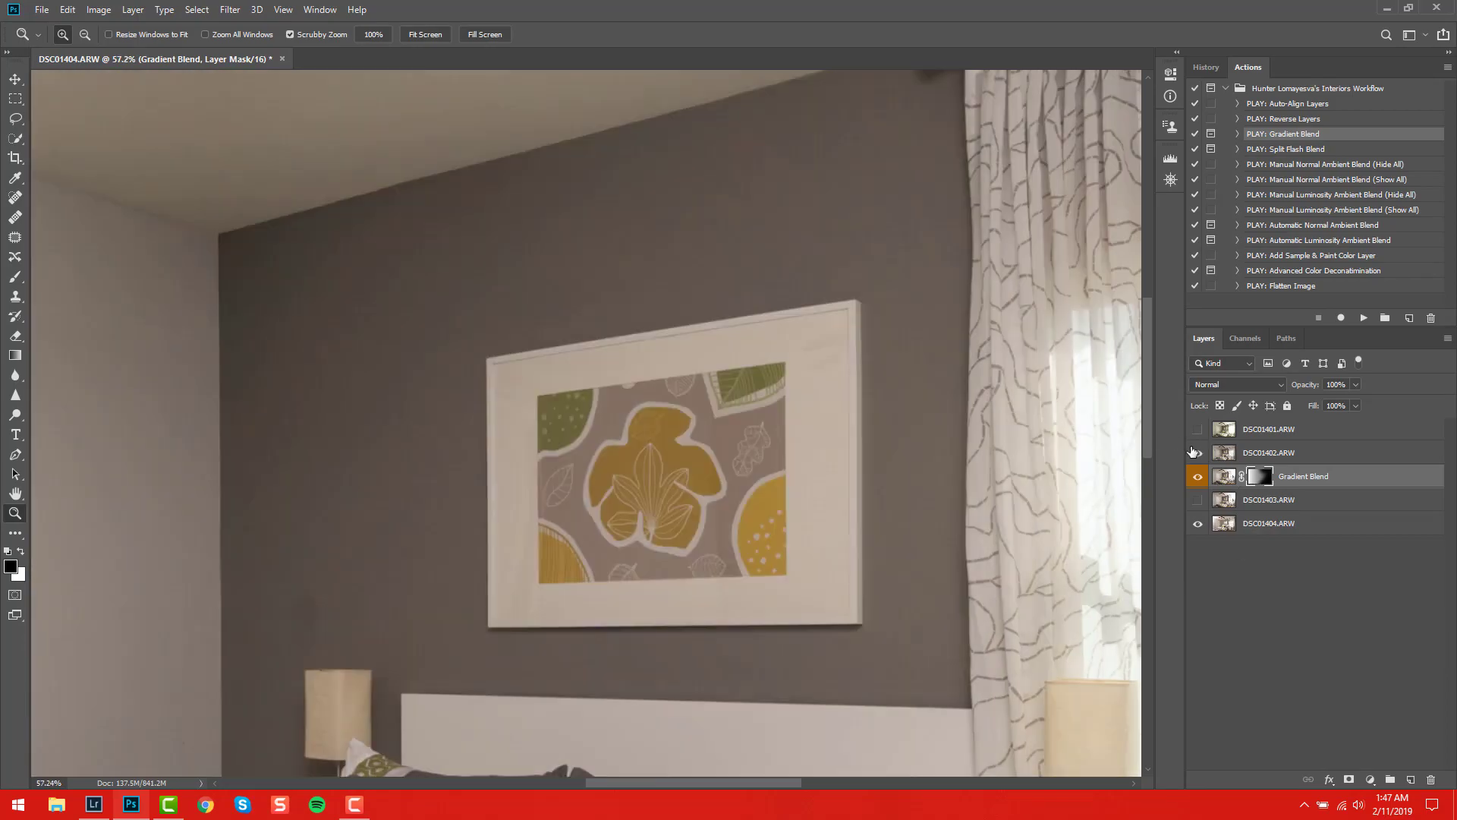
click(1197, 452)
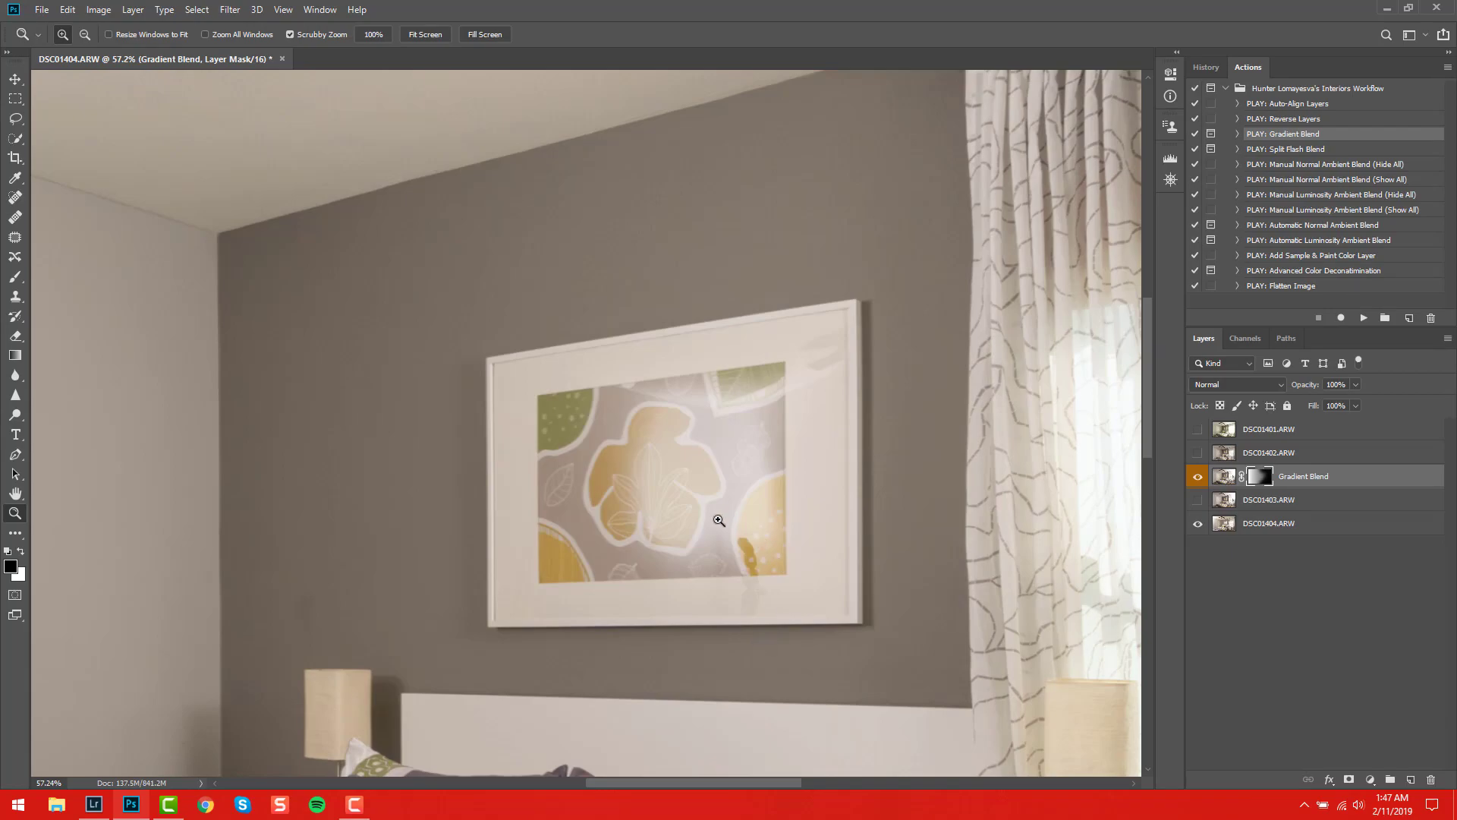
Paint white with a smaller brush over the picture's orange smudge on the mask
key(b)
mouse_move(731, 536)
mouse_down()
mouse_move(562, 535)
mouse_move(610, 553)
mouse_up()
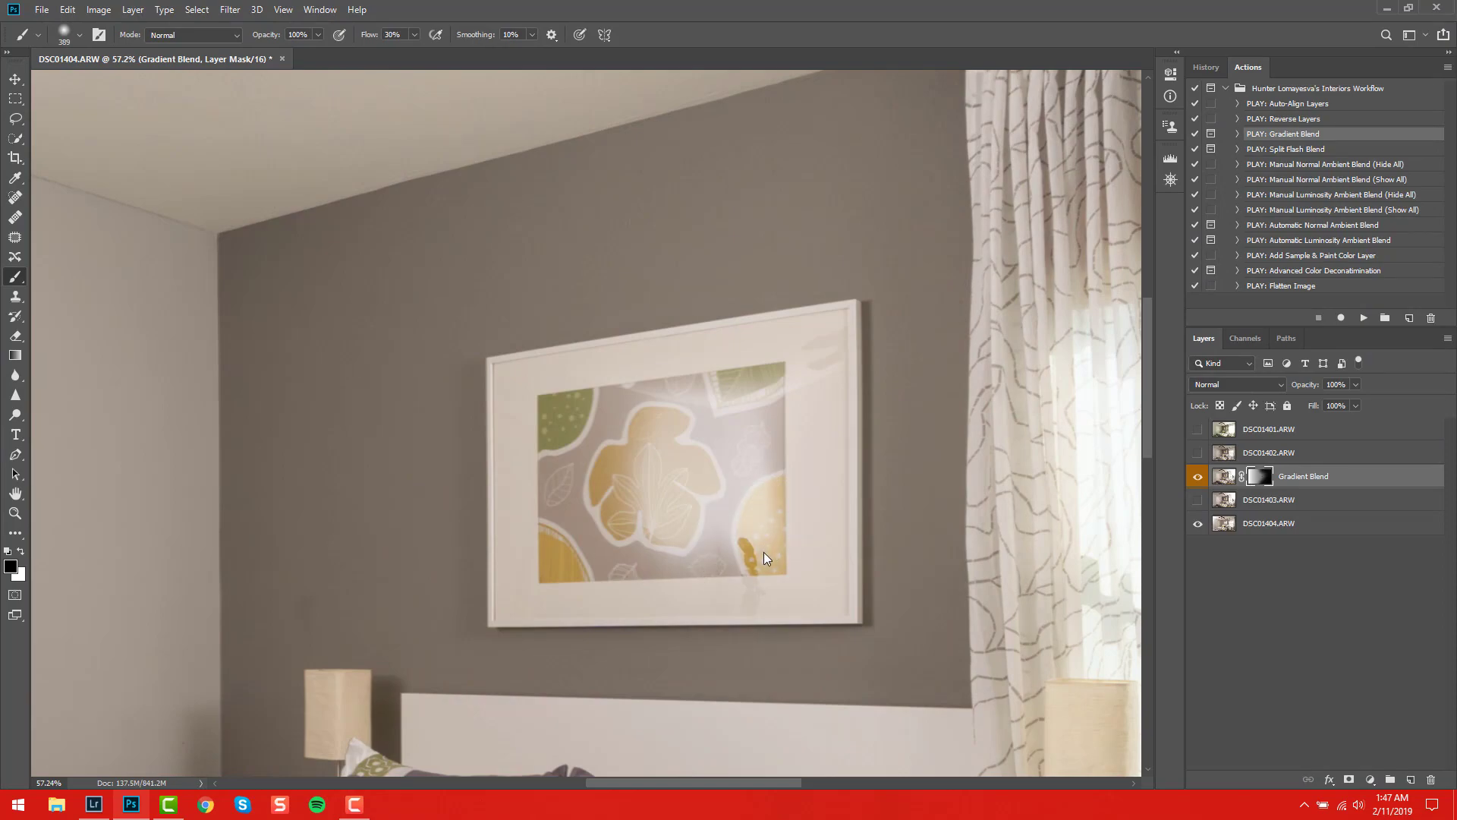
key(x)
mouse_move(749, 547)
mouse_down()
mouse_move(708, 595)
mouse_move(736, 553)
mouse_move(725, 590)
mouse_up()
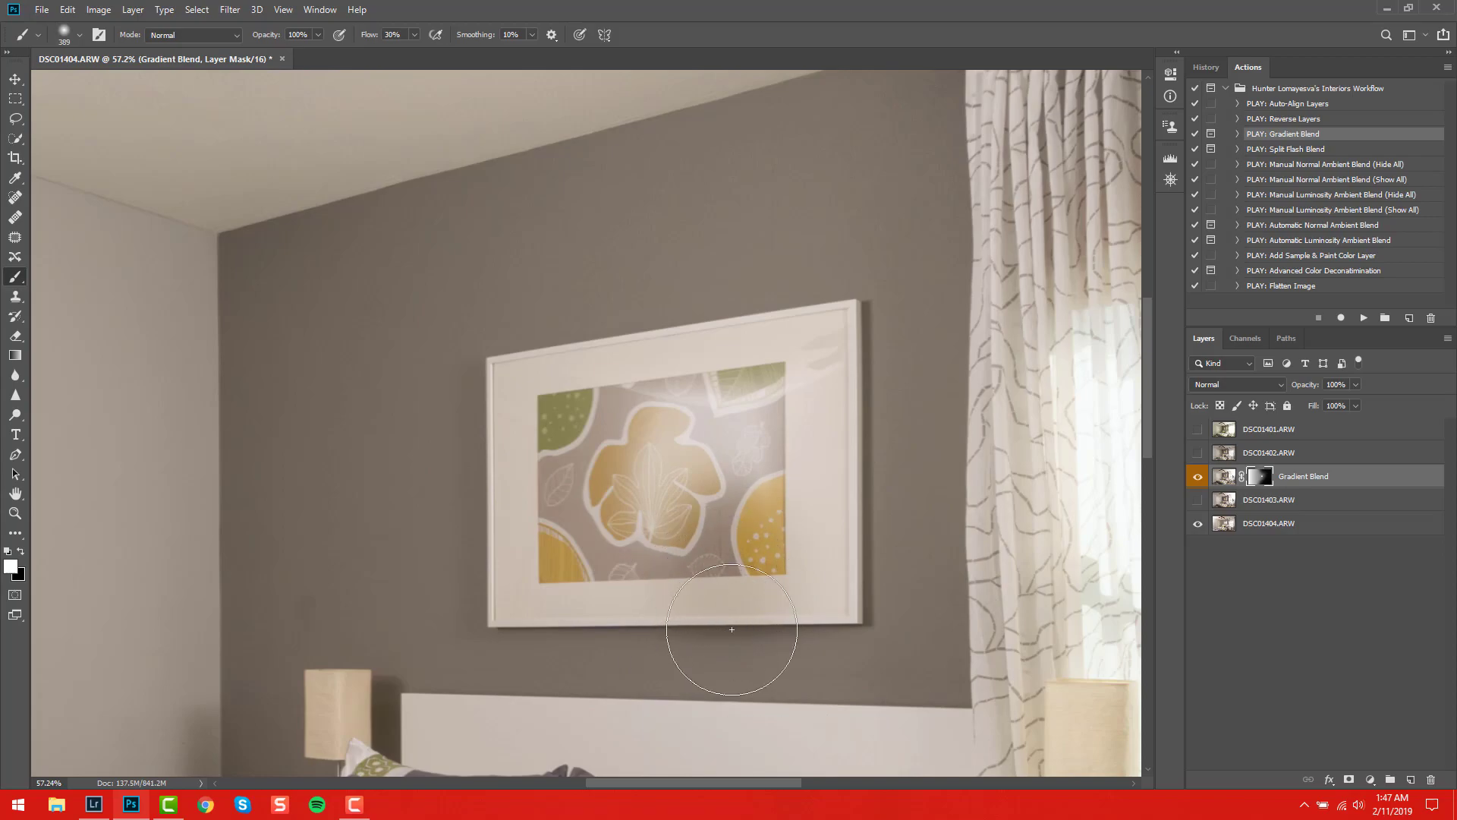
key(ctrl+0)
key(ctrl+minus)
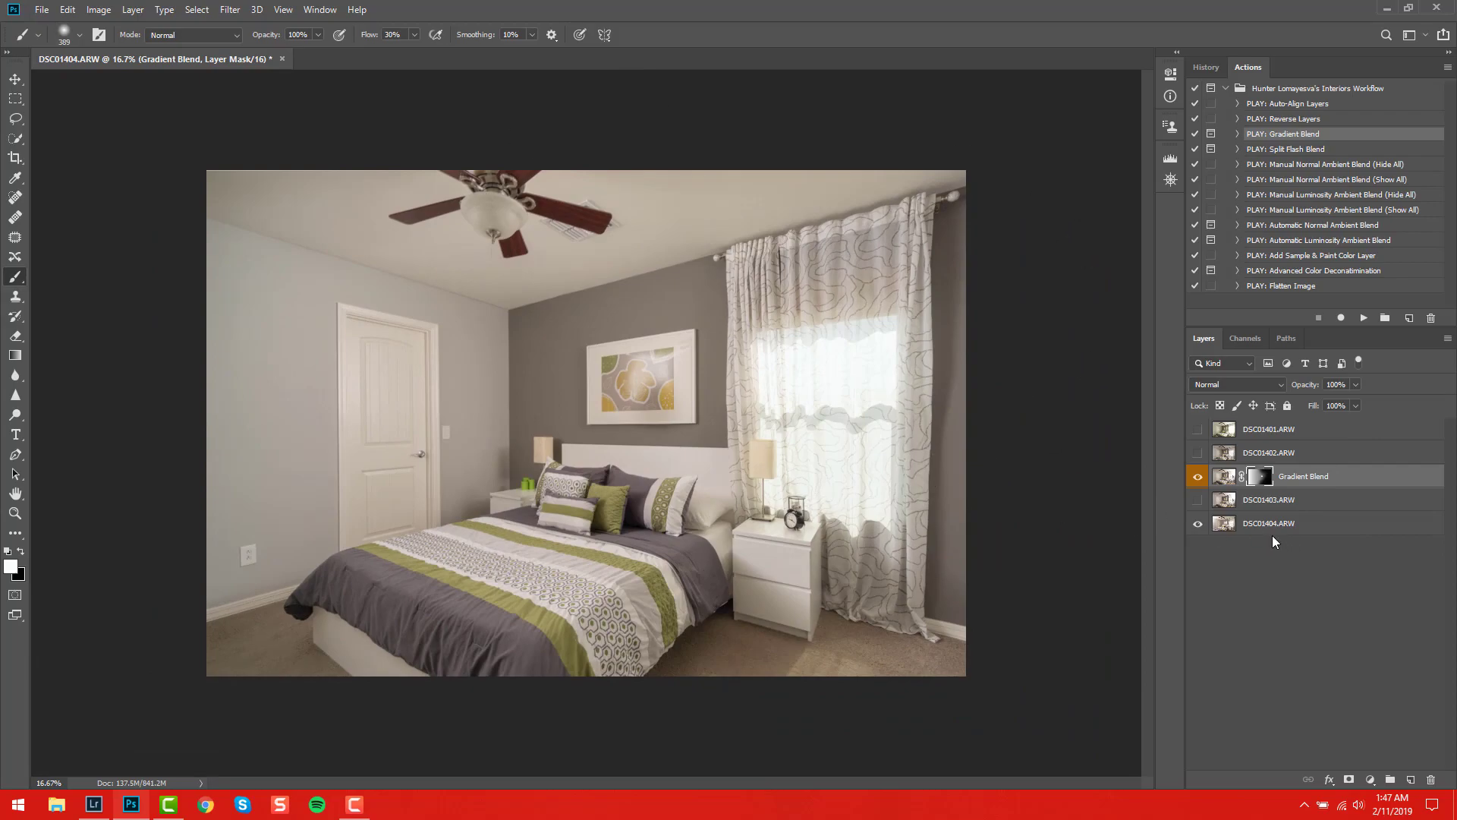
Show and select DSC01402.ARW, then start the Split Flash Blend action
click(1197, 453)
click(1245, 452)
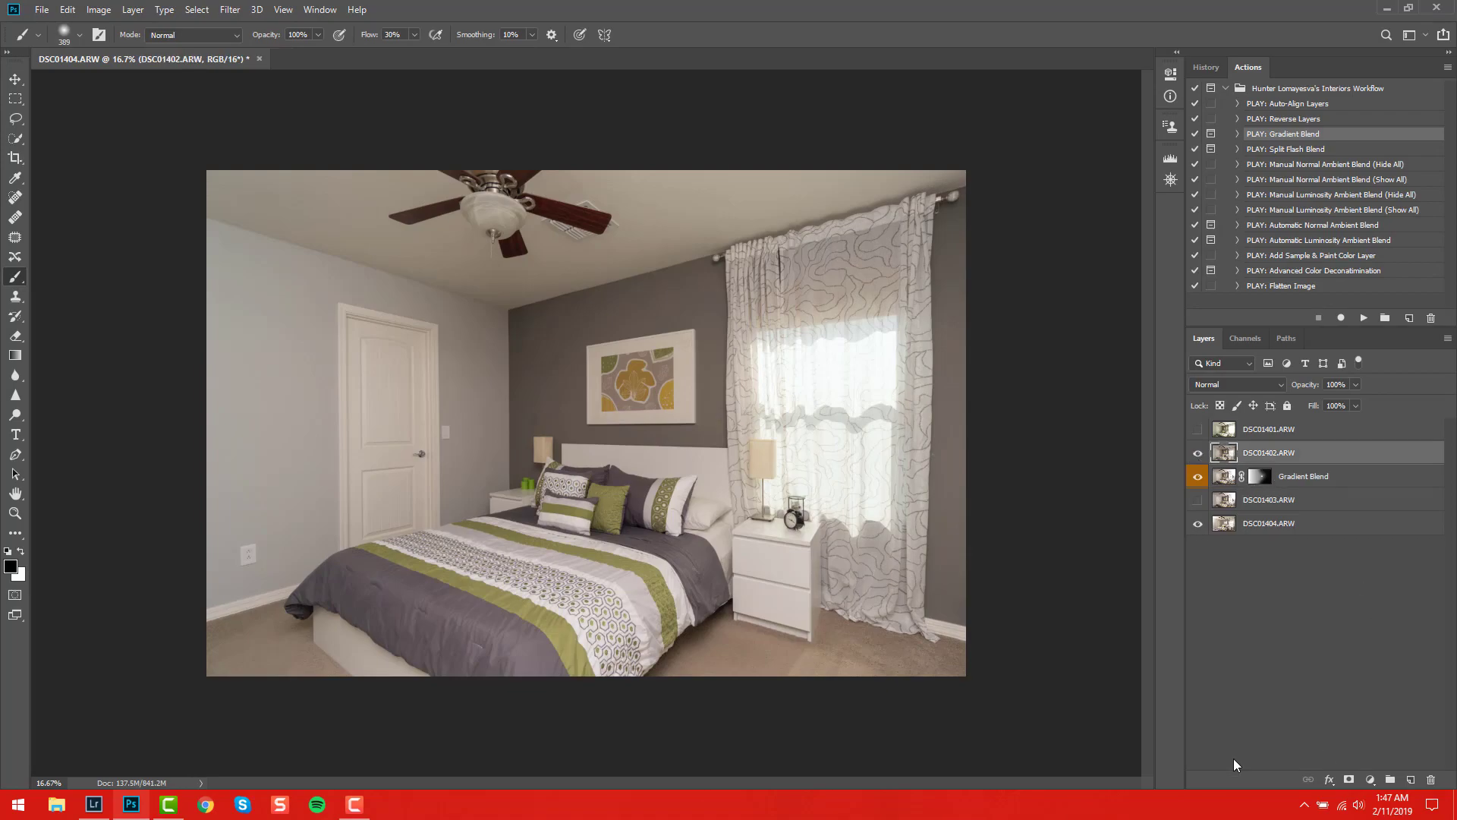
click(1293, 150)
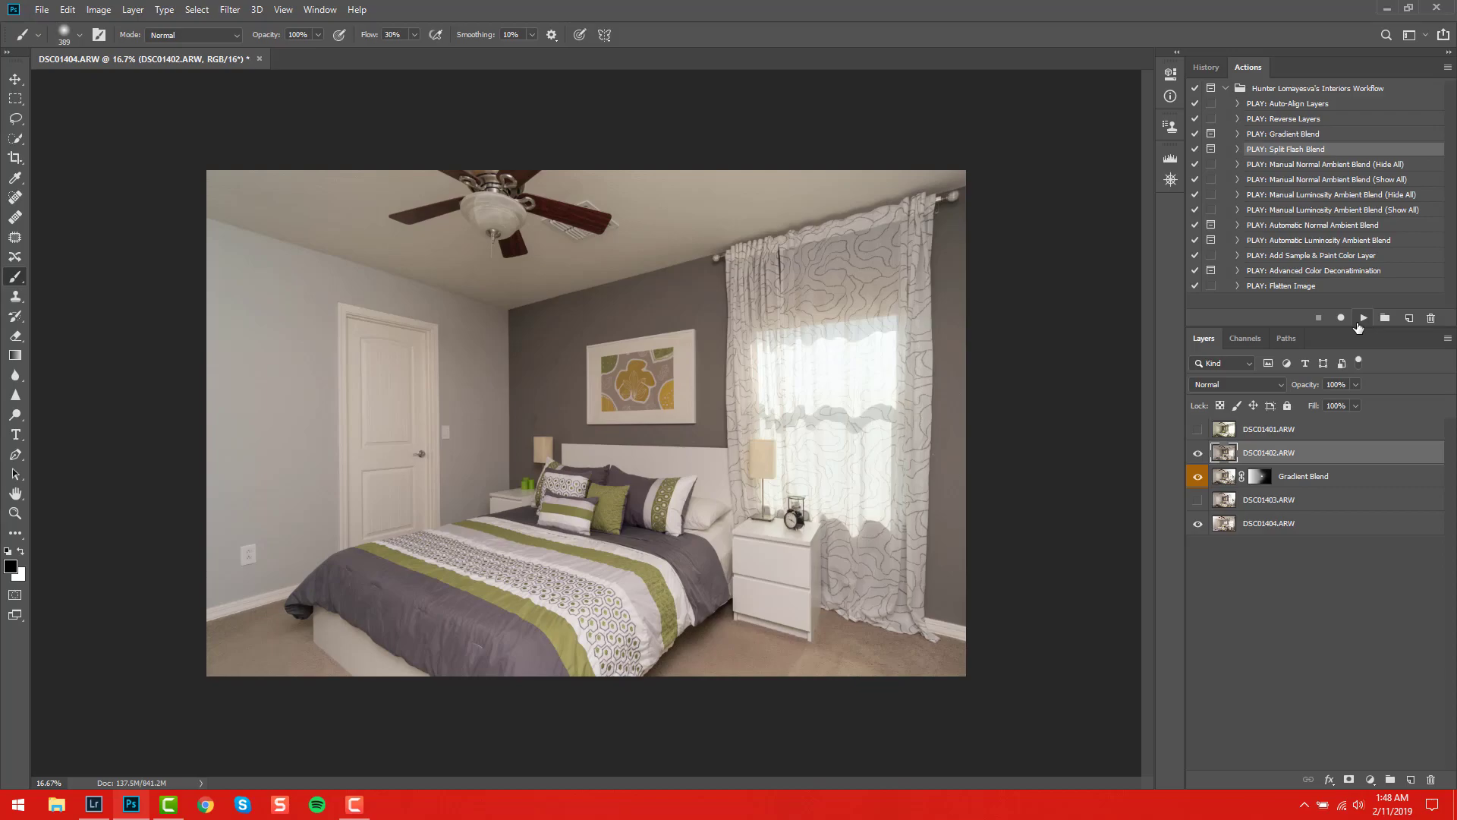
click(1362, 318)
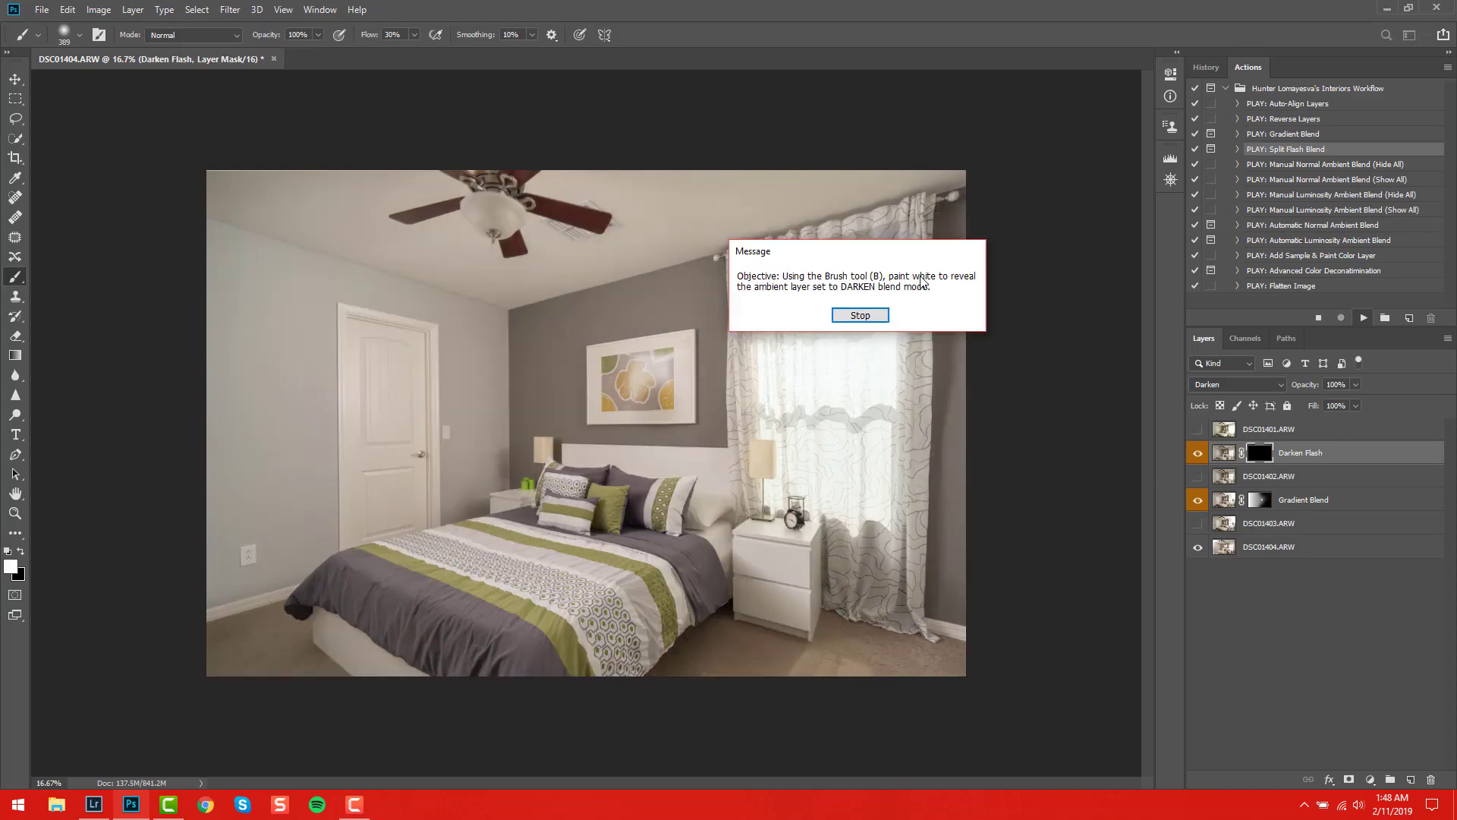
Paint away flash glare around the wall picture and over the door with a 2129 px brush
drag(798, 249, 762, 370)
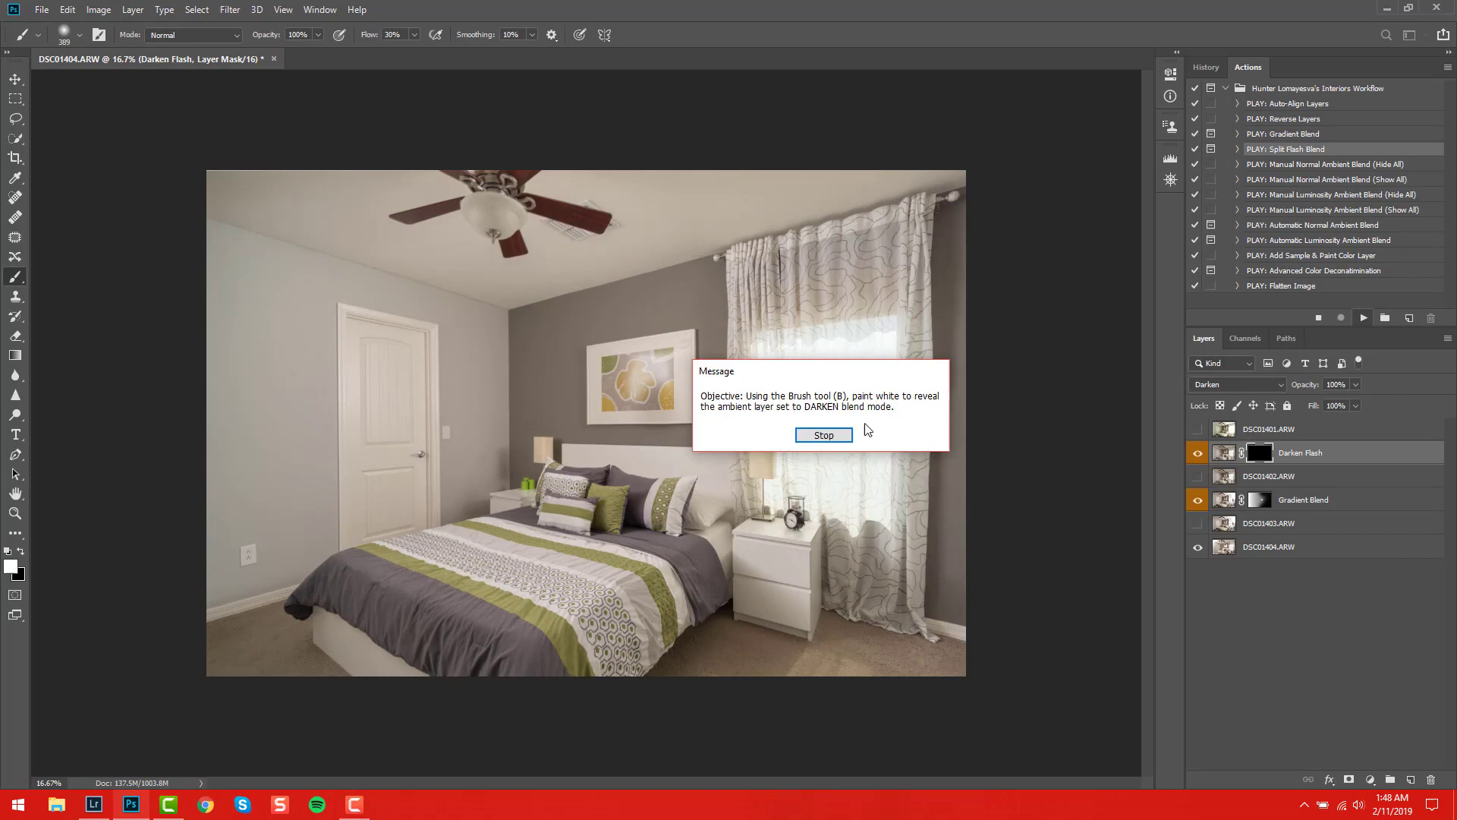
click(837, 435)
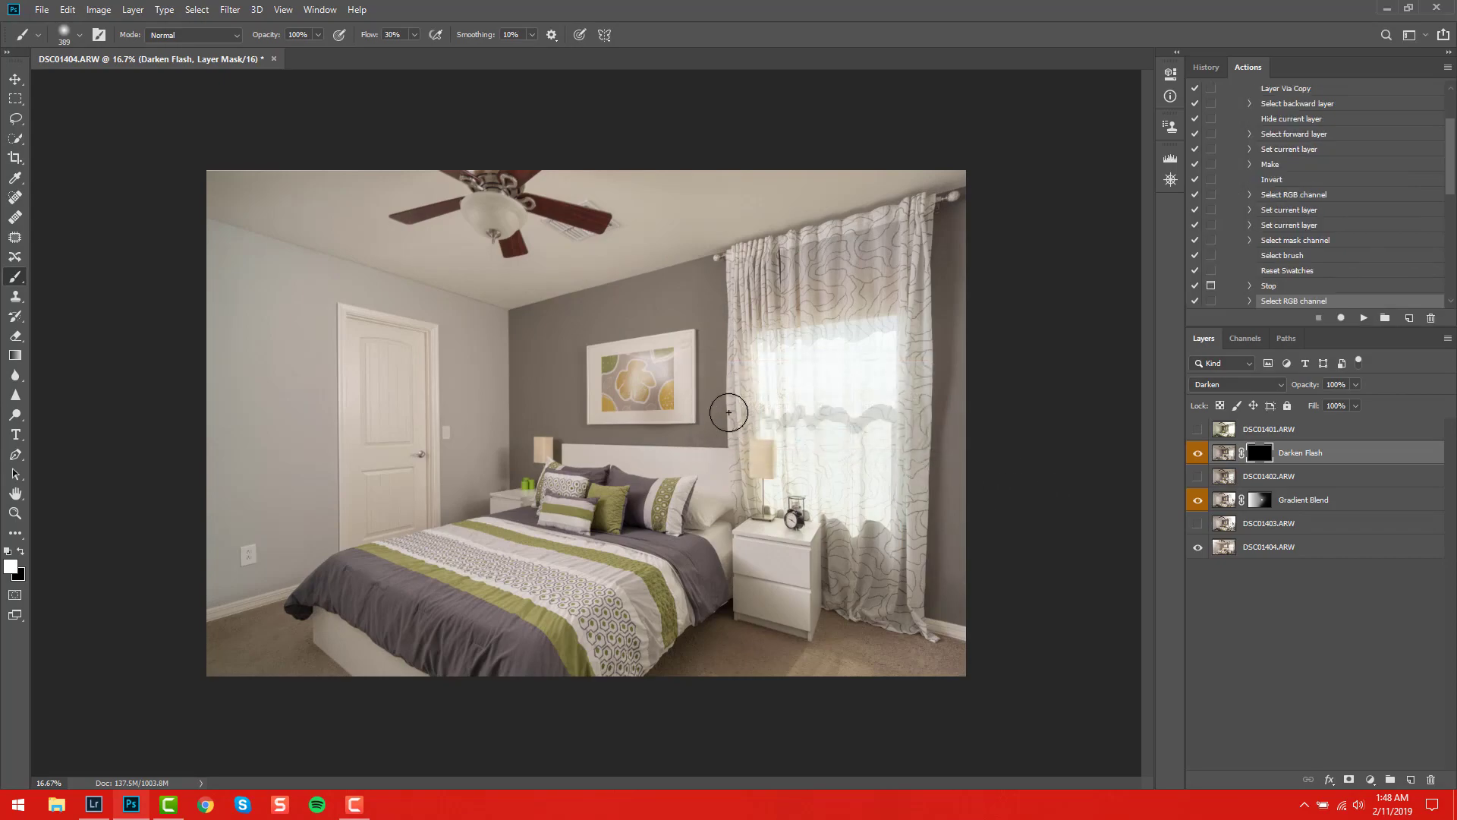
drag(644, 381, 673, 354)
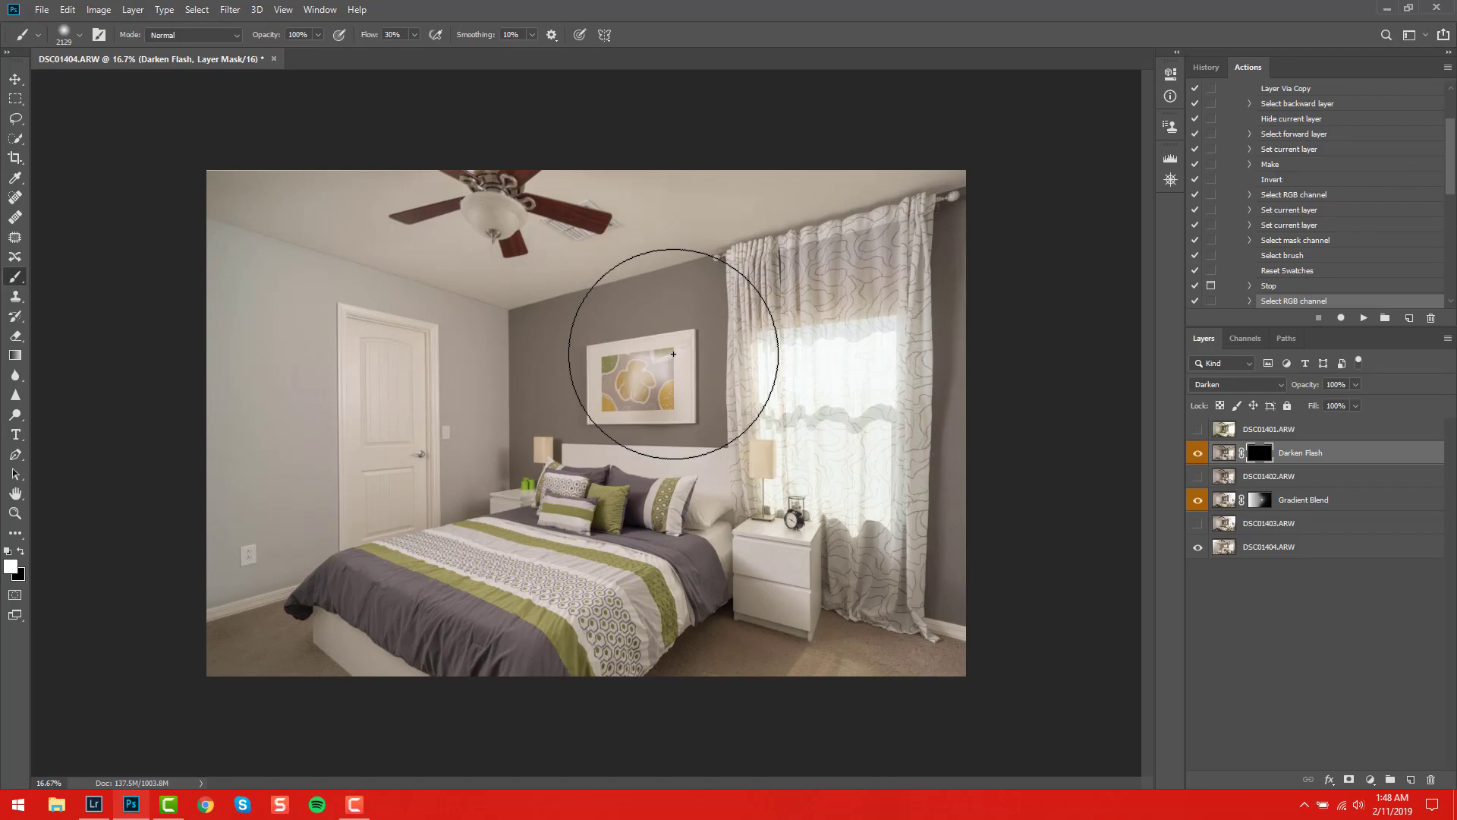
mouse_move(673, 354)
mouse_down()
mouse_move(657, 357)
mouse_move(615, 311)
mouse_move(679, 309)
mouse_move(696, 267)
mouse_move(521, 253)
mouse_move(326, 195)
mouse_move(820, 186)
mouse_up()
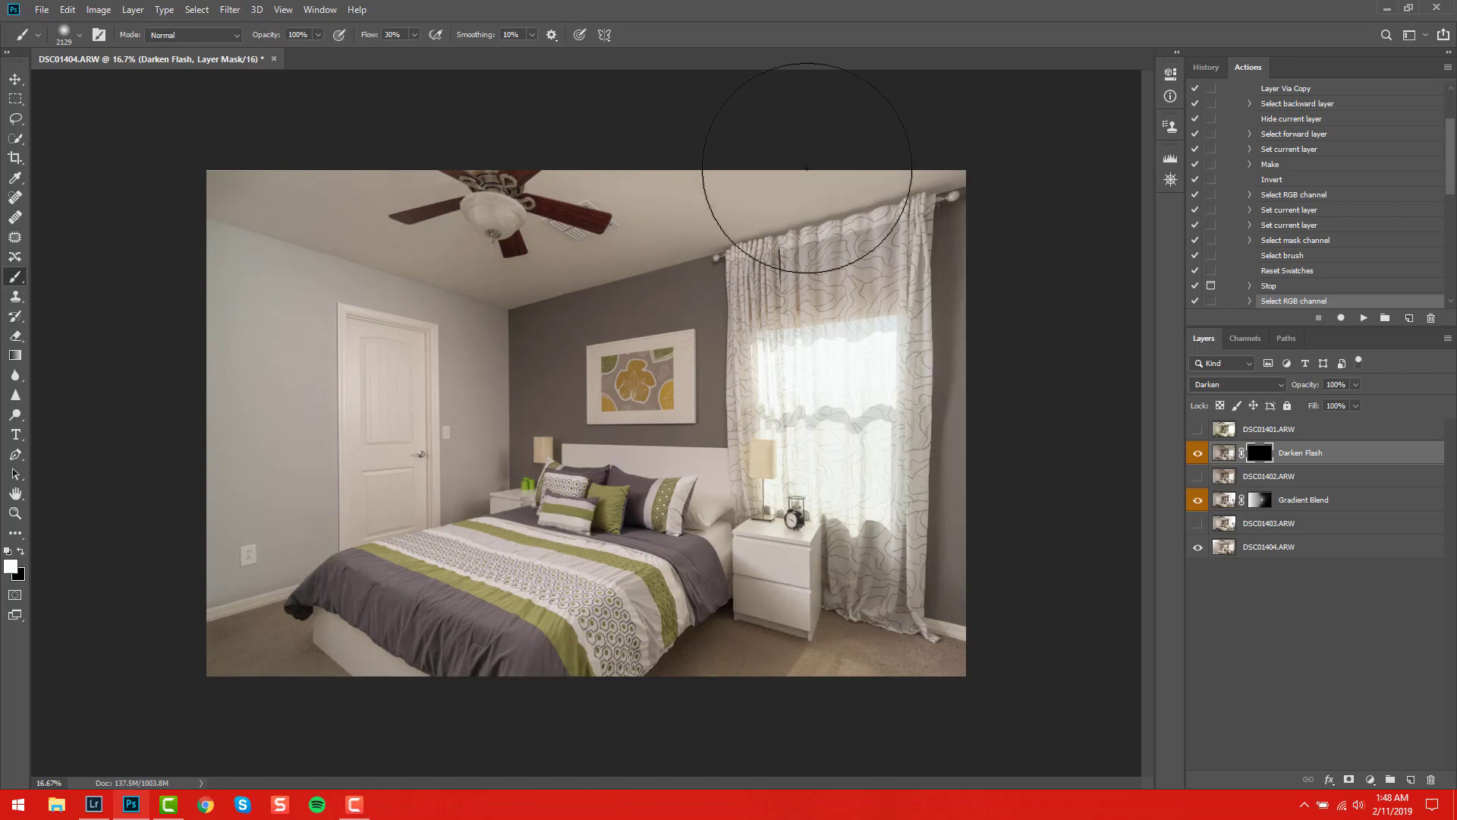
mouse_move(65, 169)
mouse_down()
mouse_move(423, 309)
mouse_move(342, 325)
mouse_move(38, 304)
mouse_move(343, 522)
mouse_move(534, 565)
mouse_move(723, 357)
mouse_move(767, 445)
mouse_up()
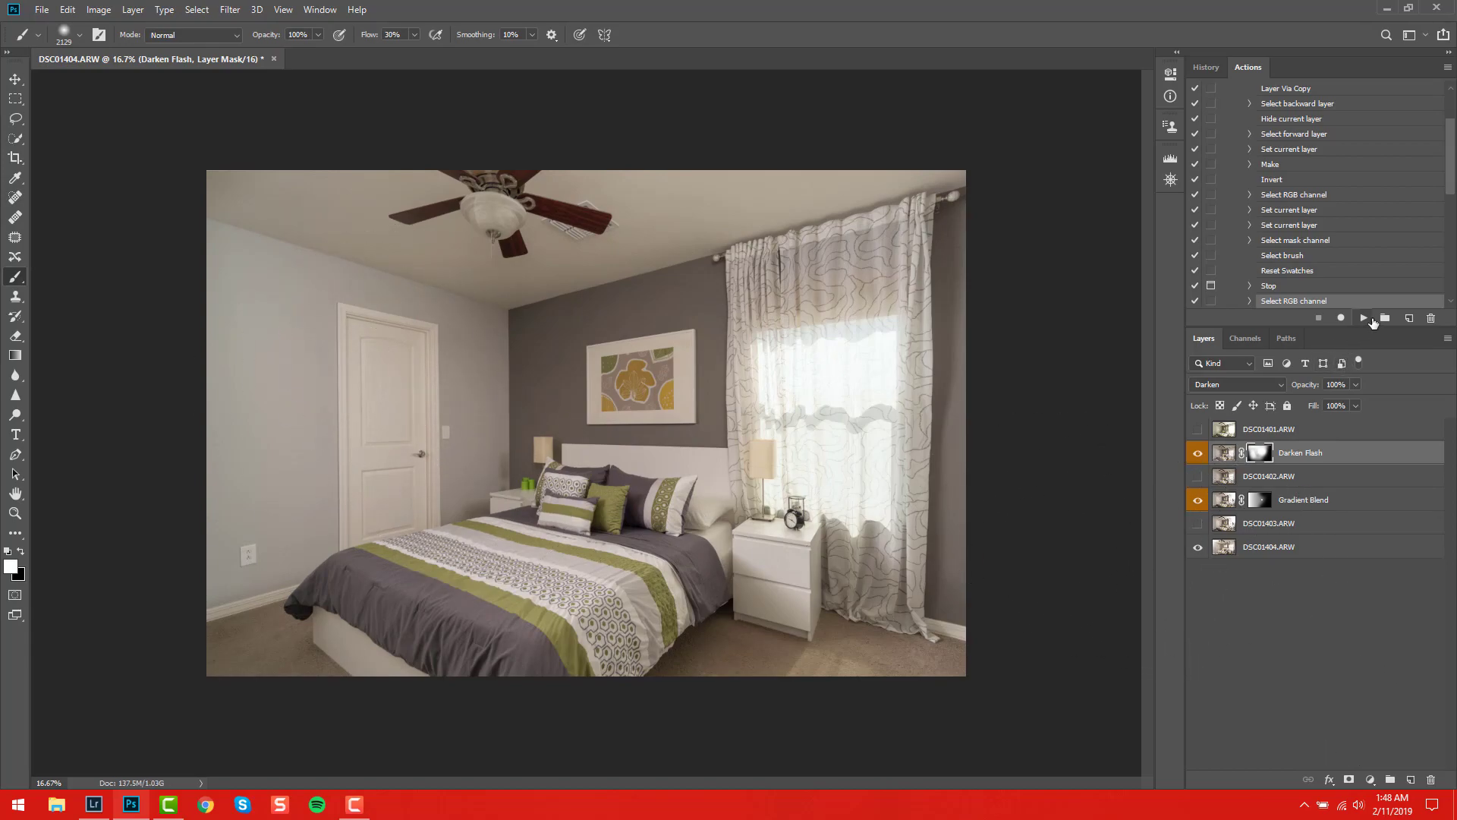
Continue to the Lighten Flash layer, brighten the floor by the nightstand, and show DSC01401.ARW
click(1363, 317)
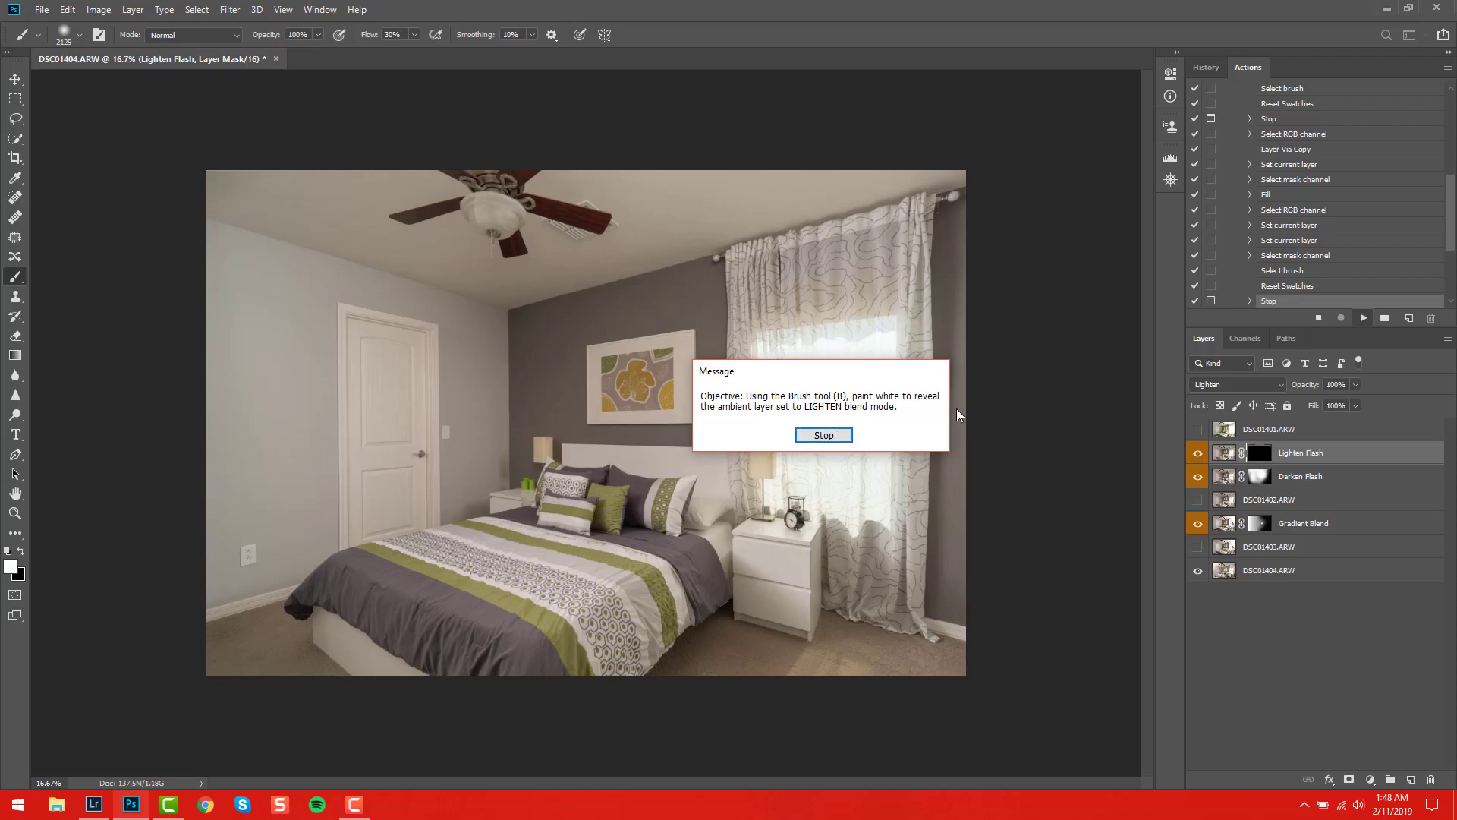
click(823, 435)
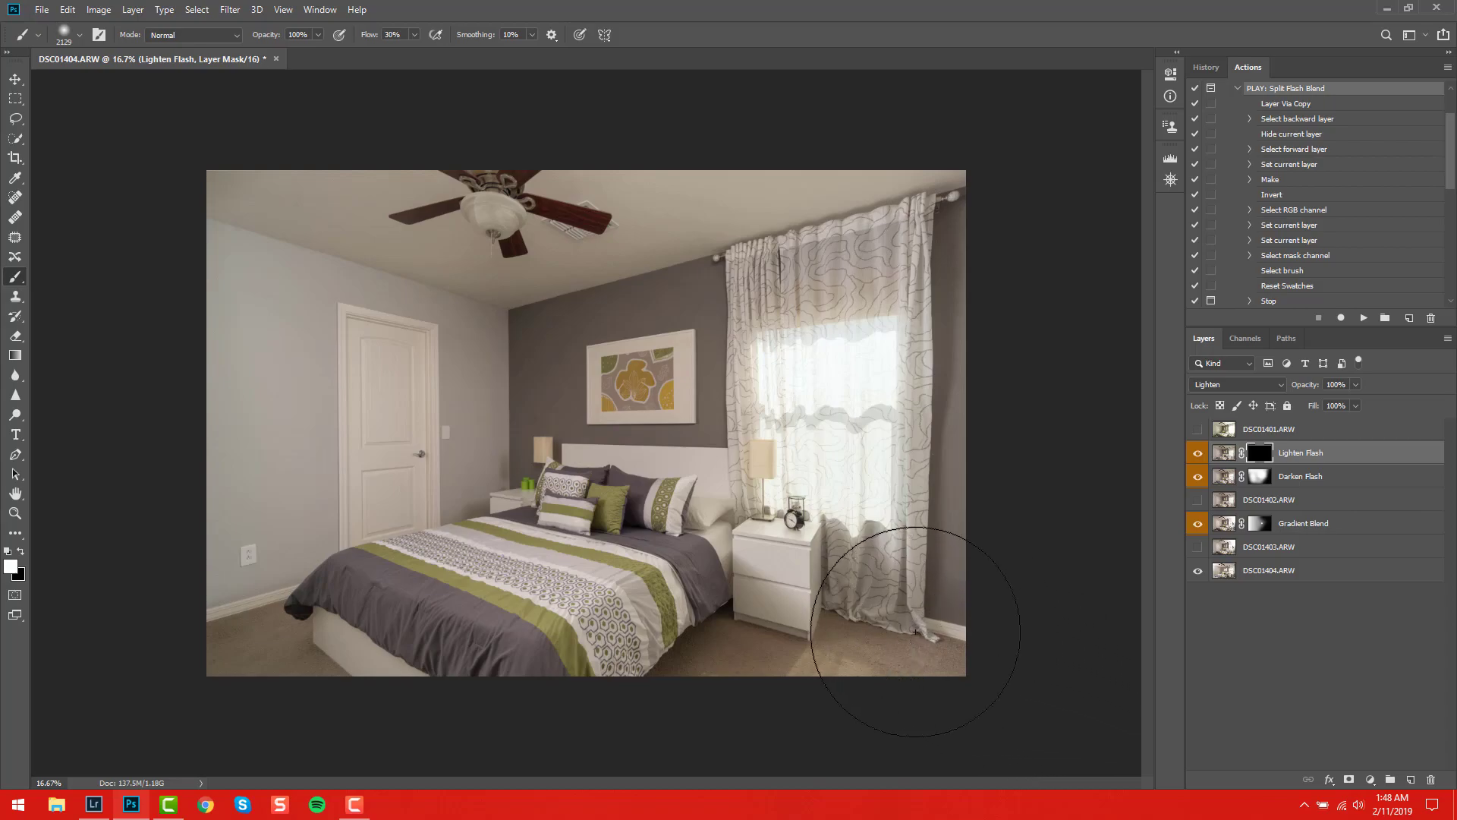
mouse_move(800, 582)
mouse_down()
mouse_move(667, 618)
mouse_move(640, 676)
mouse_move(816, 727)
mouse_up()
key(x)
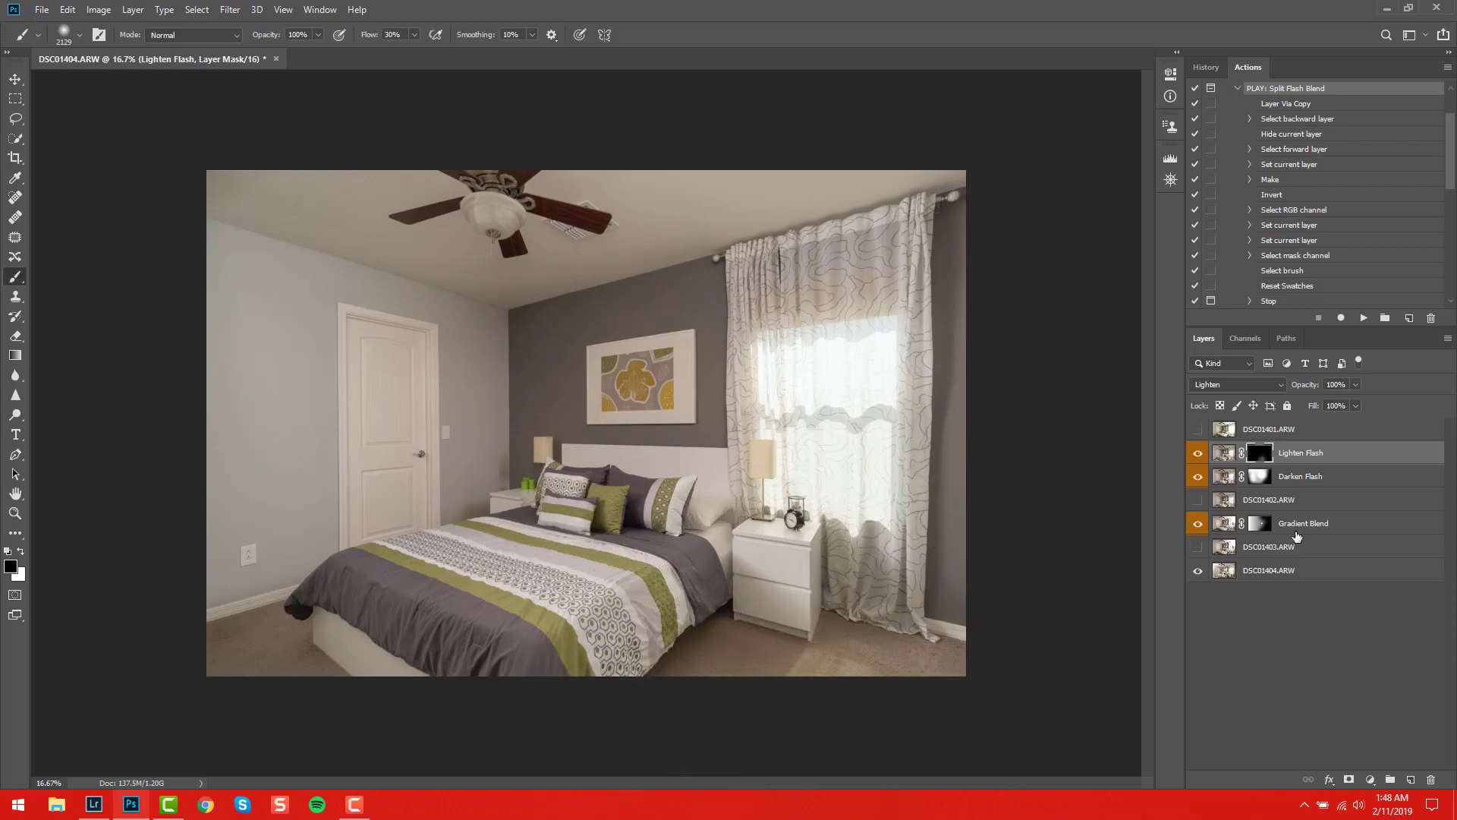
key(x)
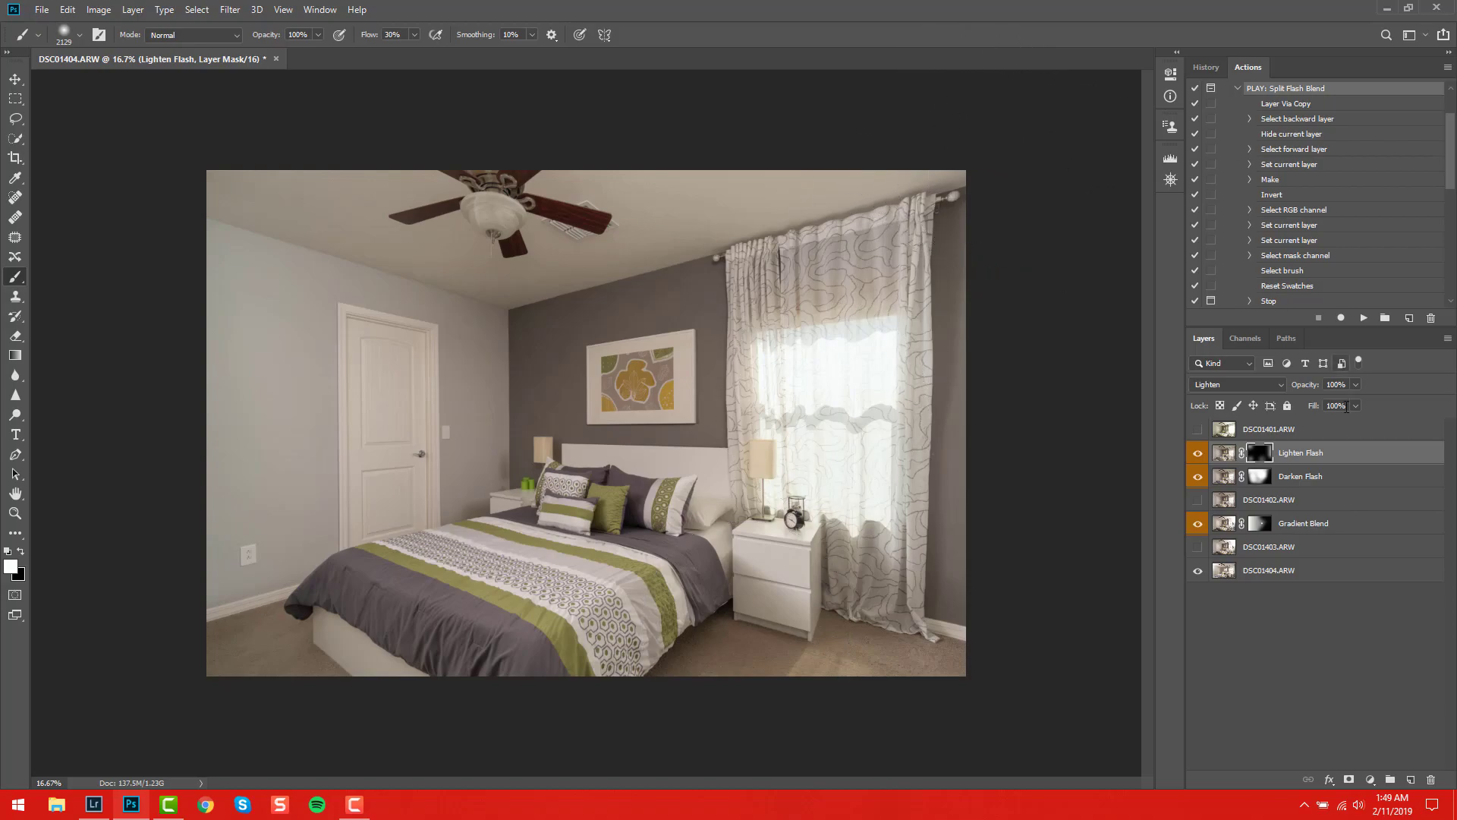
click(1198, 429)
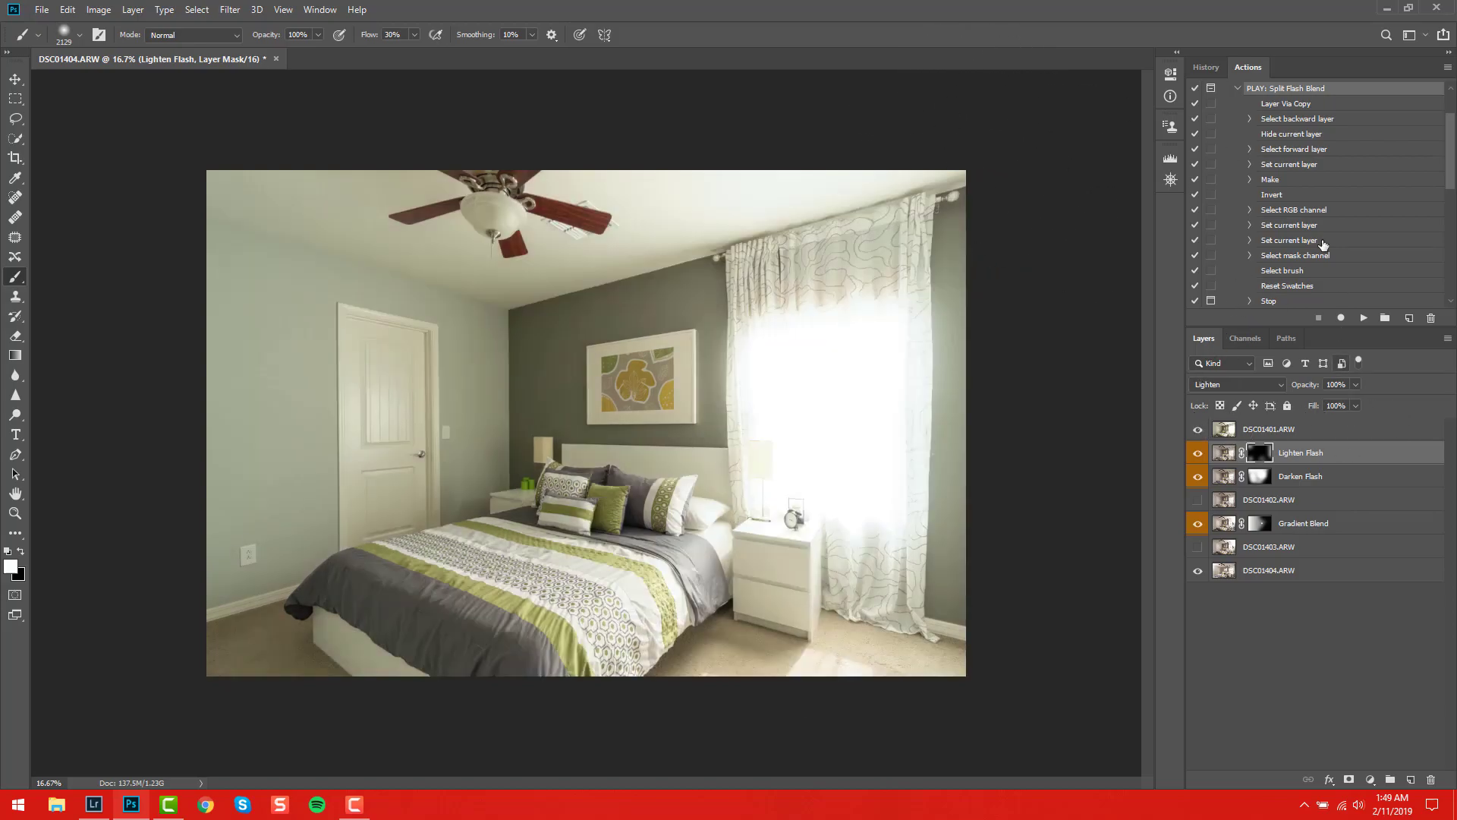
click(1238, 88)
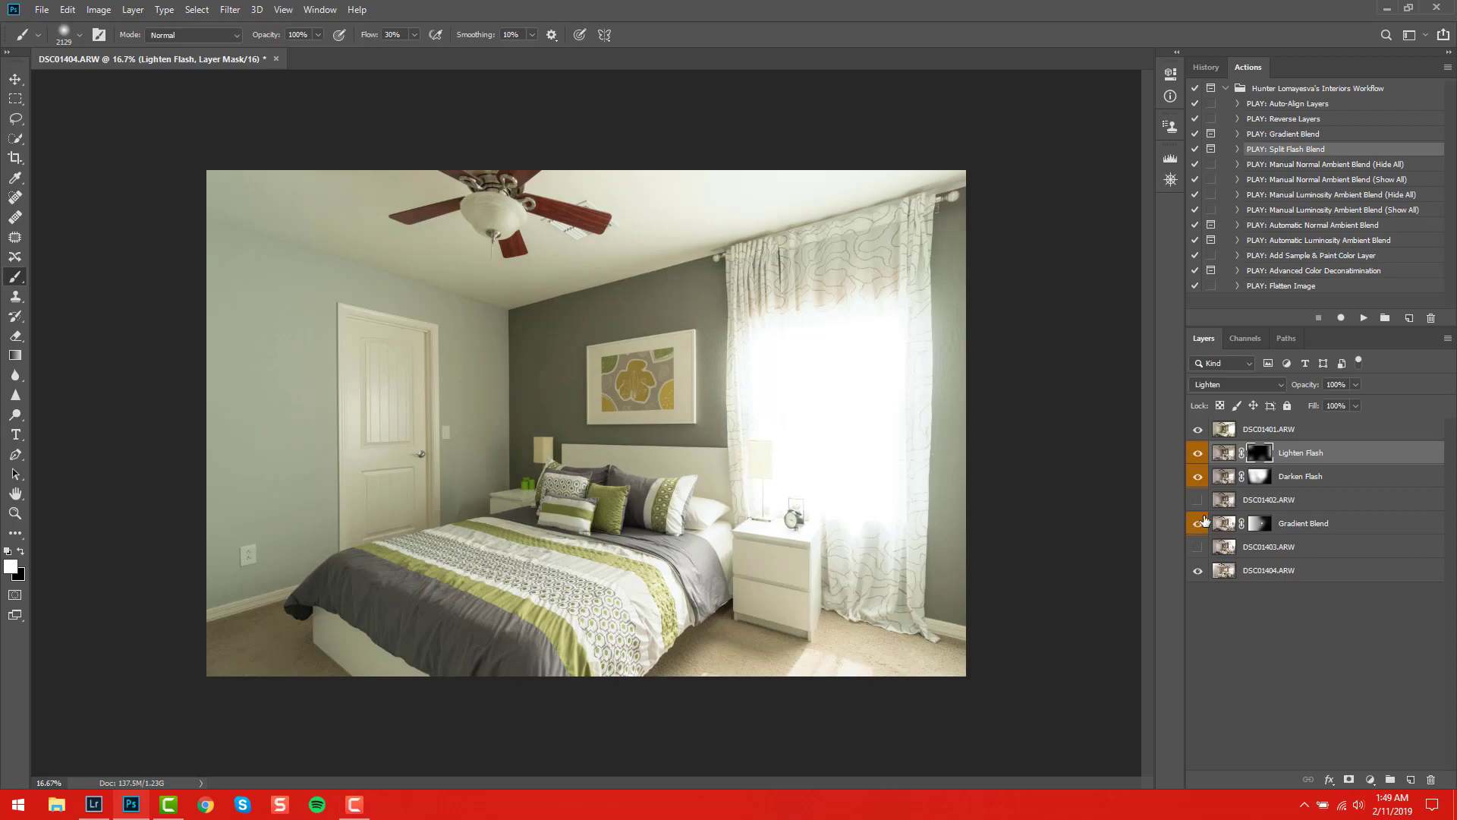
Run Manual Normal Ambient Blend (Hide All) on DSC01401.ARW, toggling its mask to compare
click(1286, 438)
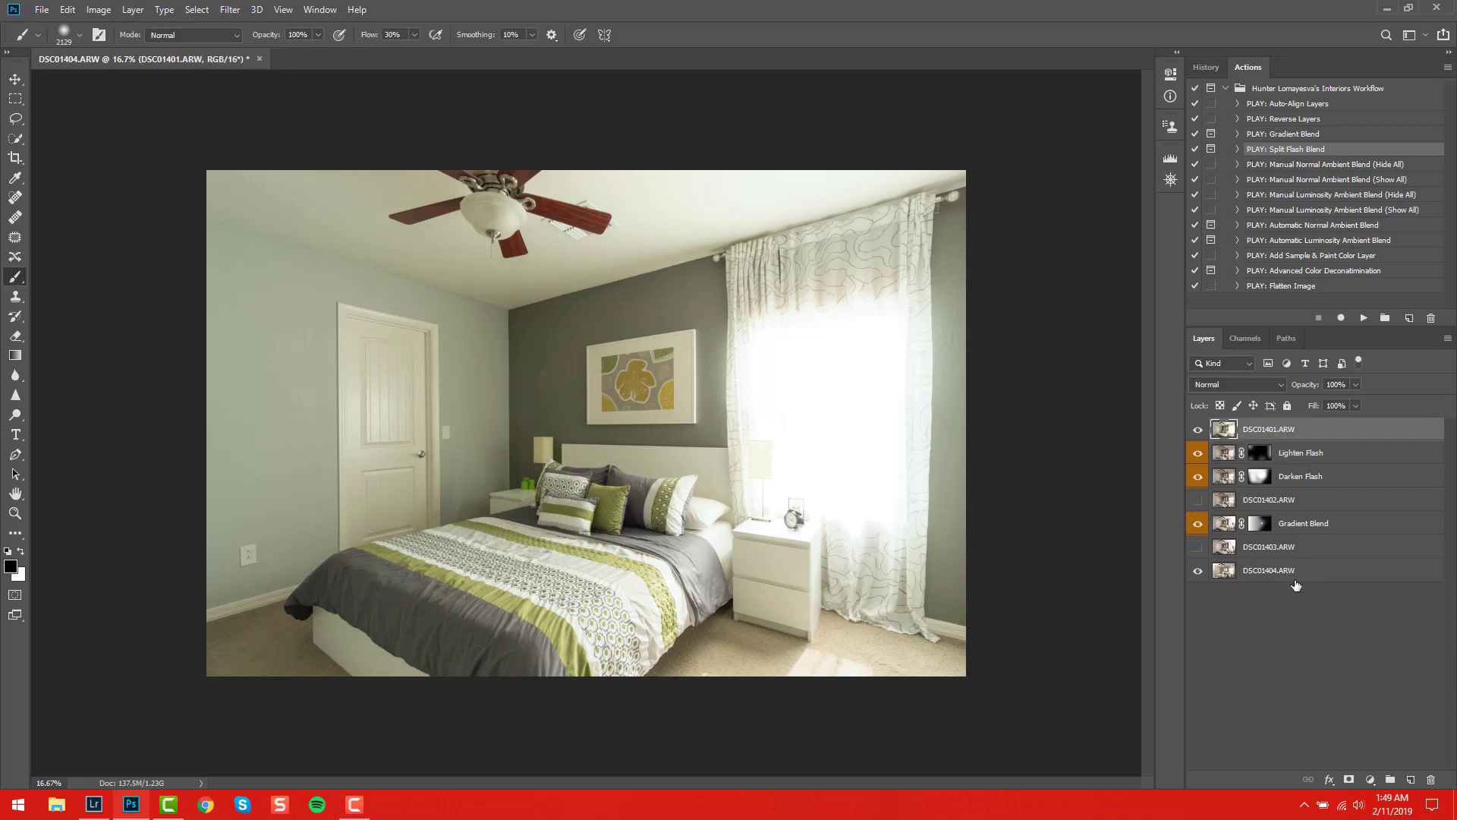
click(1311, 166)
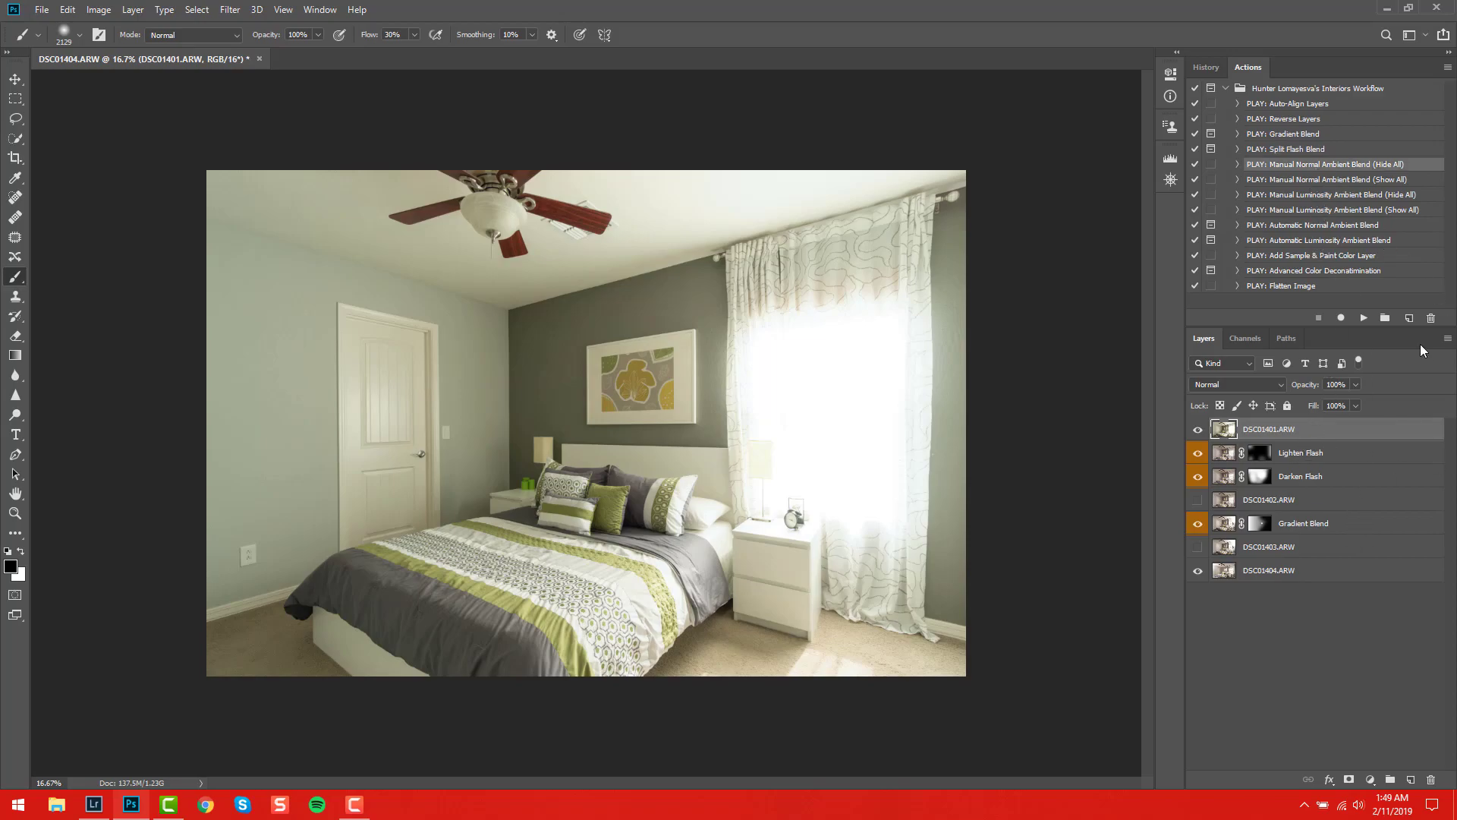
click(1364, 318)
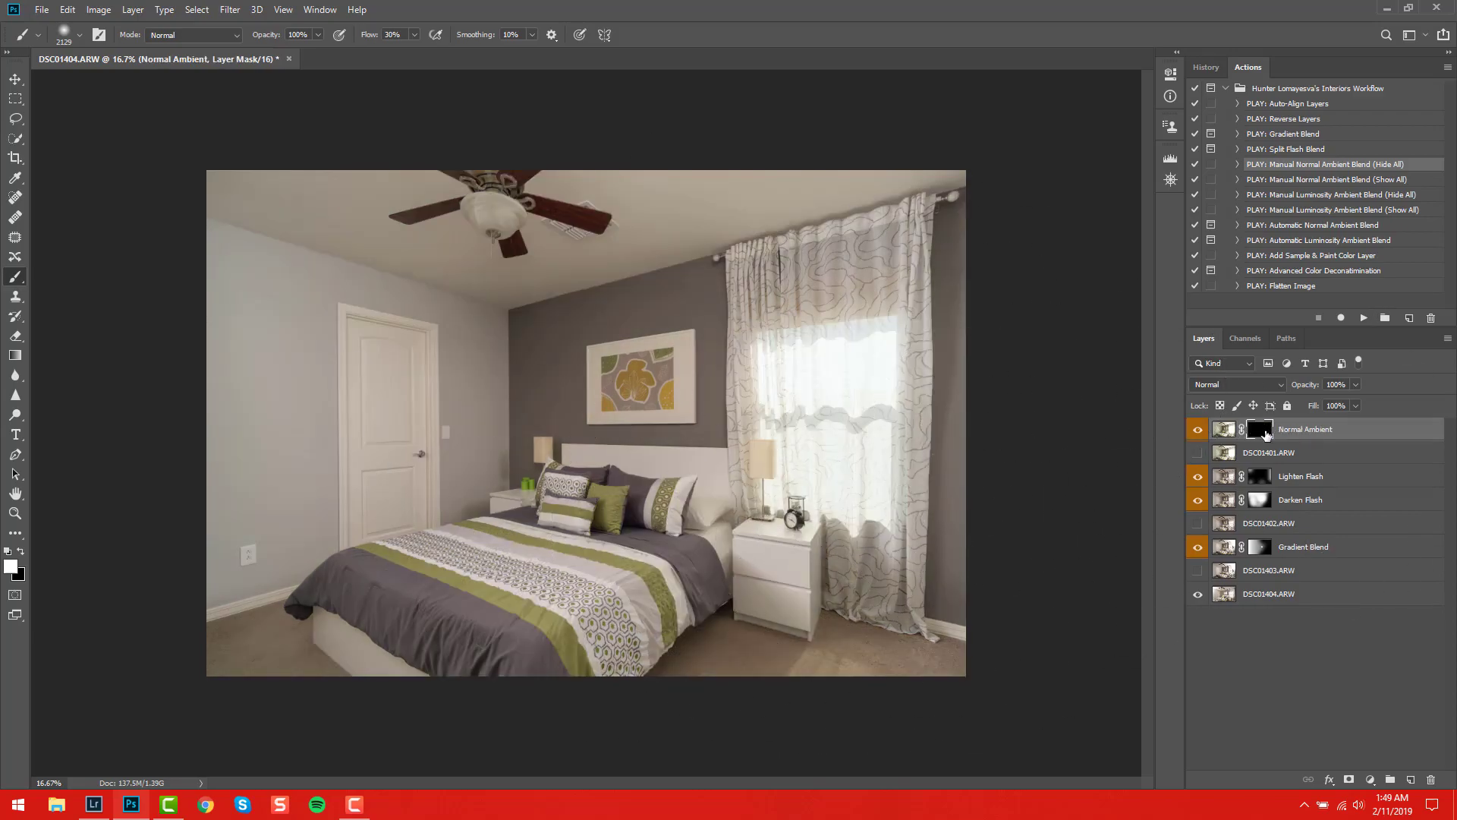
shift+click(1266, 433)
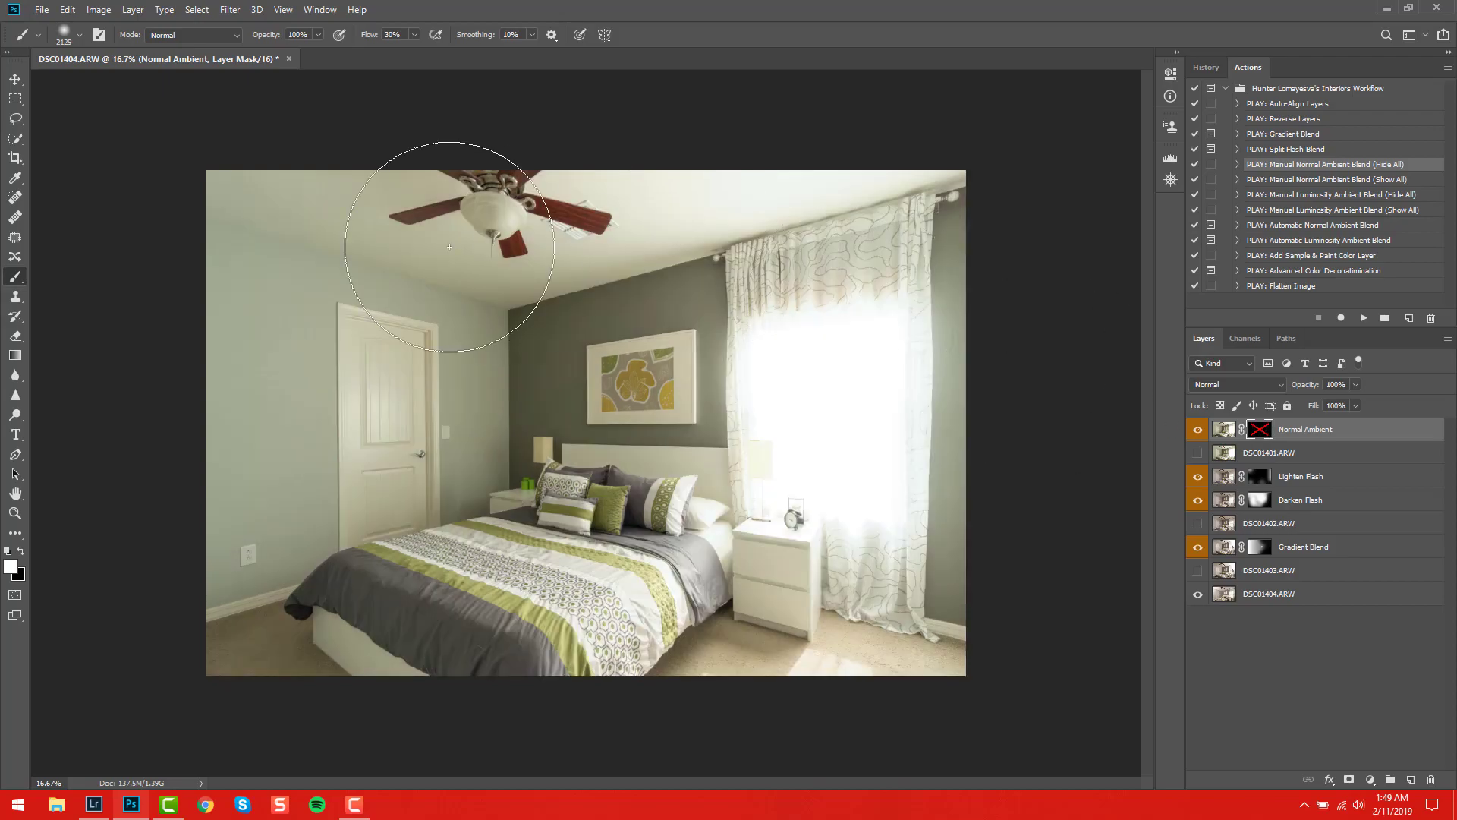
shift+click(1259, 429)
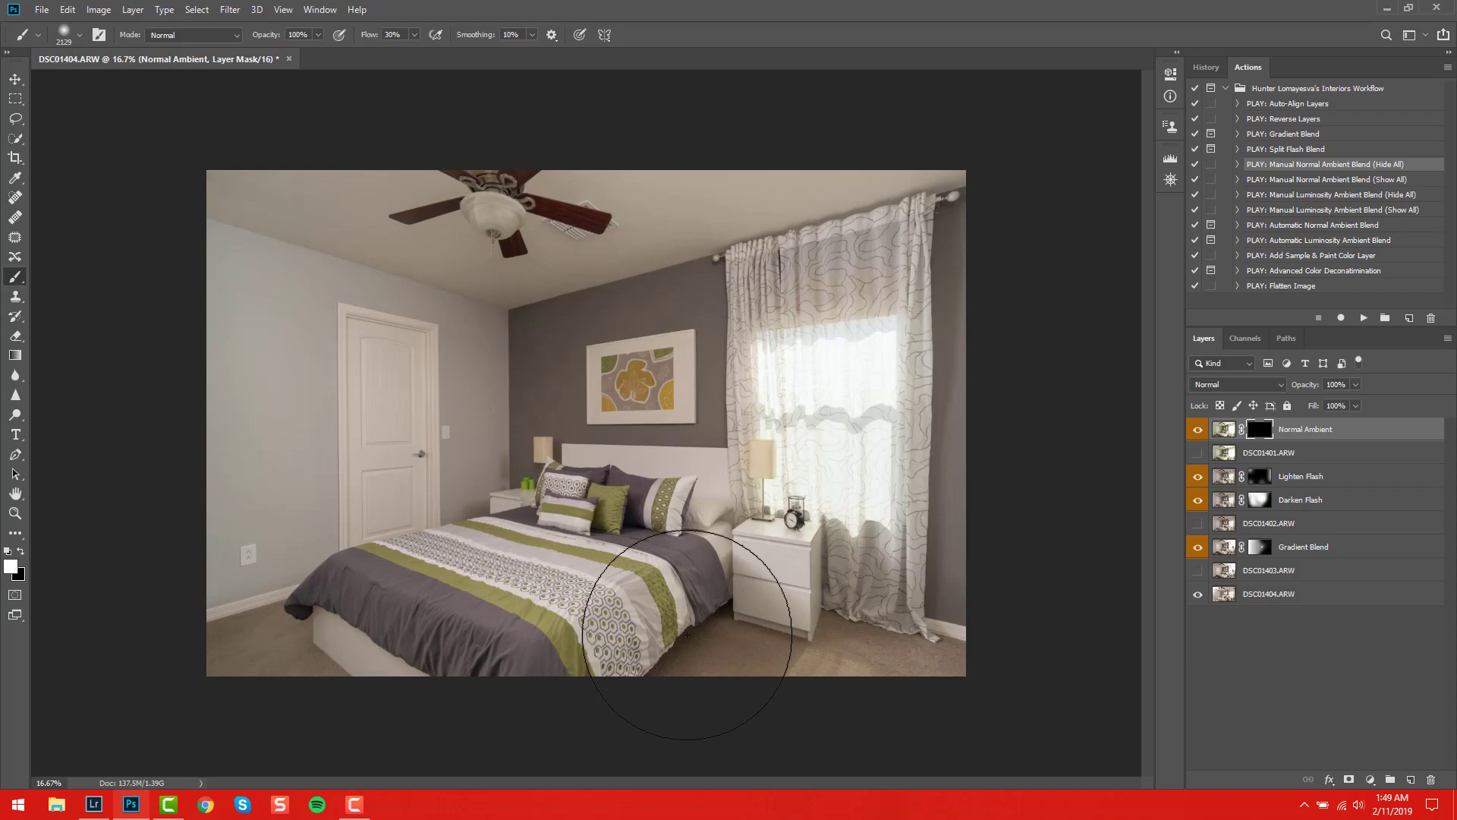
Paint over the bed and floor, then fill the mask black and delete the layer
mouse_move(771, 618)
mouse_down()
mouse_move(577, 485)
mouse_move(349, 253)
mouse_move(878, 524)
mouse_move(914, 521)
mouse_up()
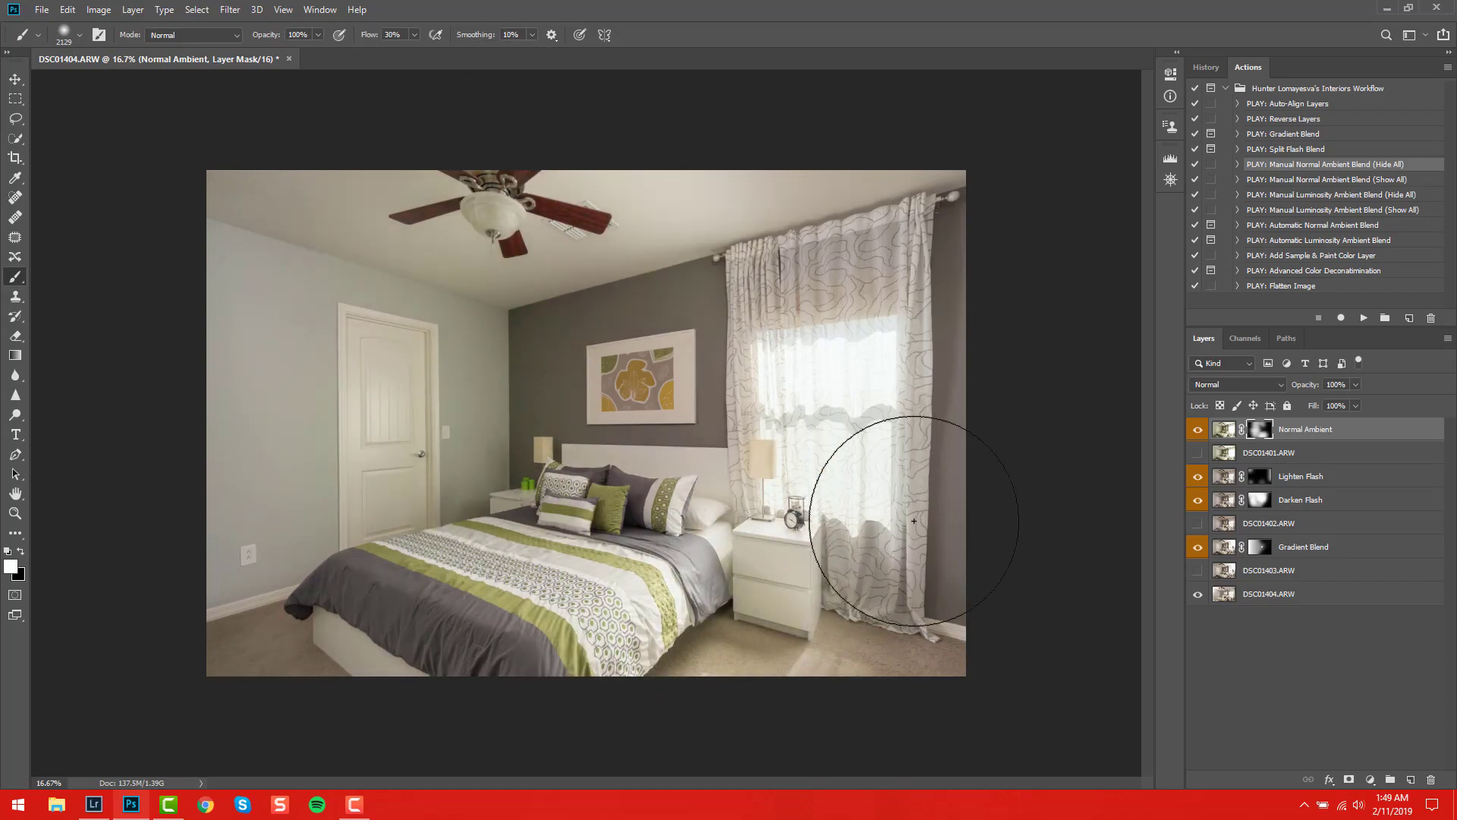
key(ctrl+BackSpace)
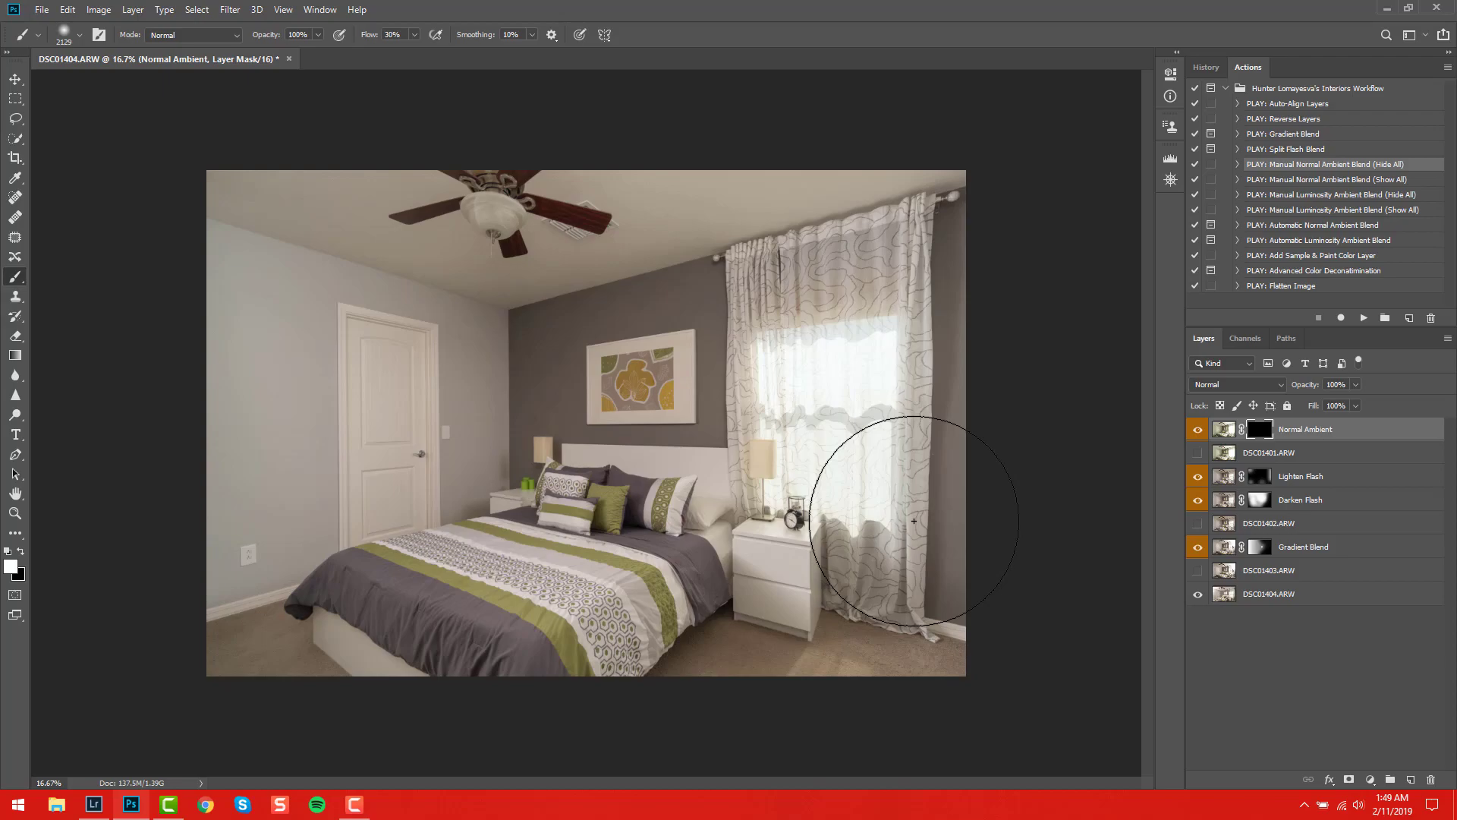
key(Delete)
Run Manual Normal Ambient Blend (Show All), paint black over the window, then delete the layer
key(x)
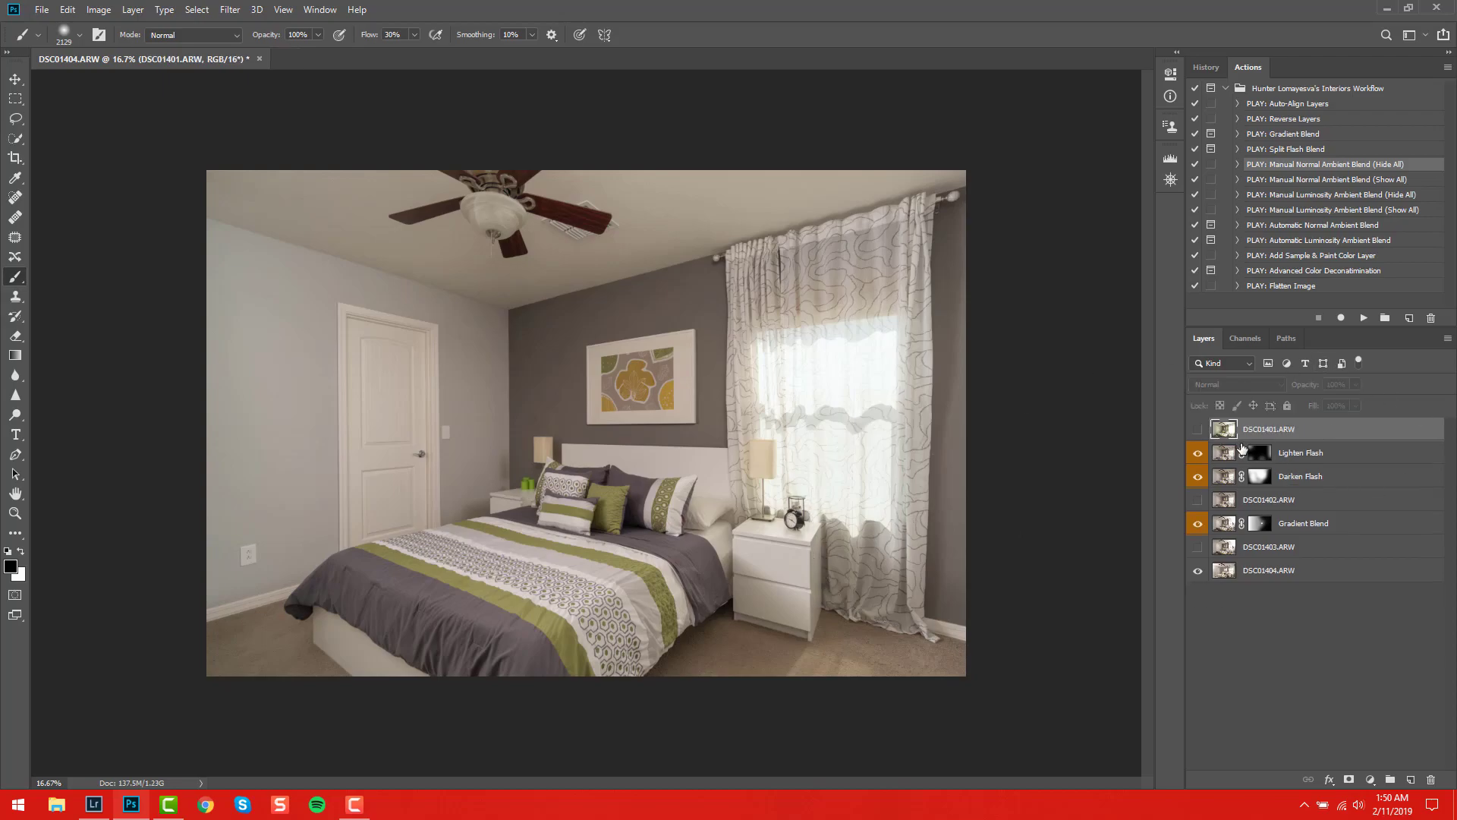
click(1198, 428)
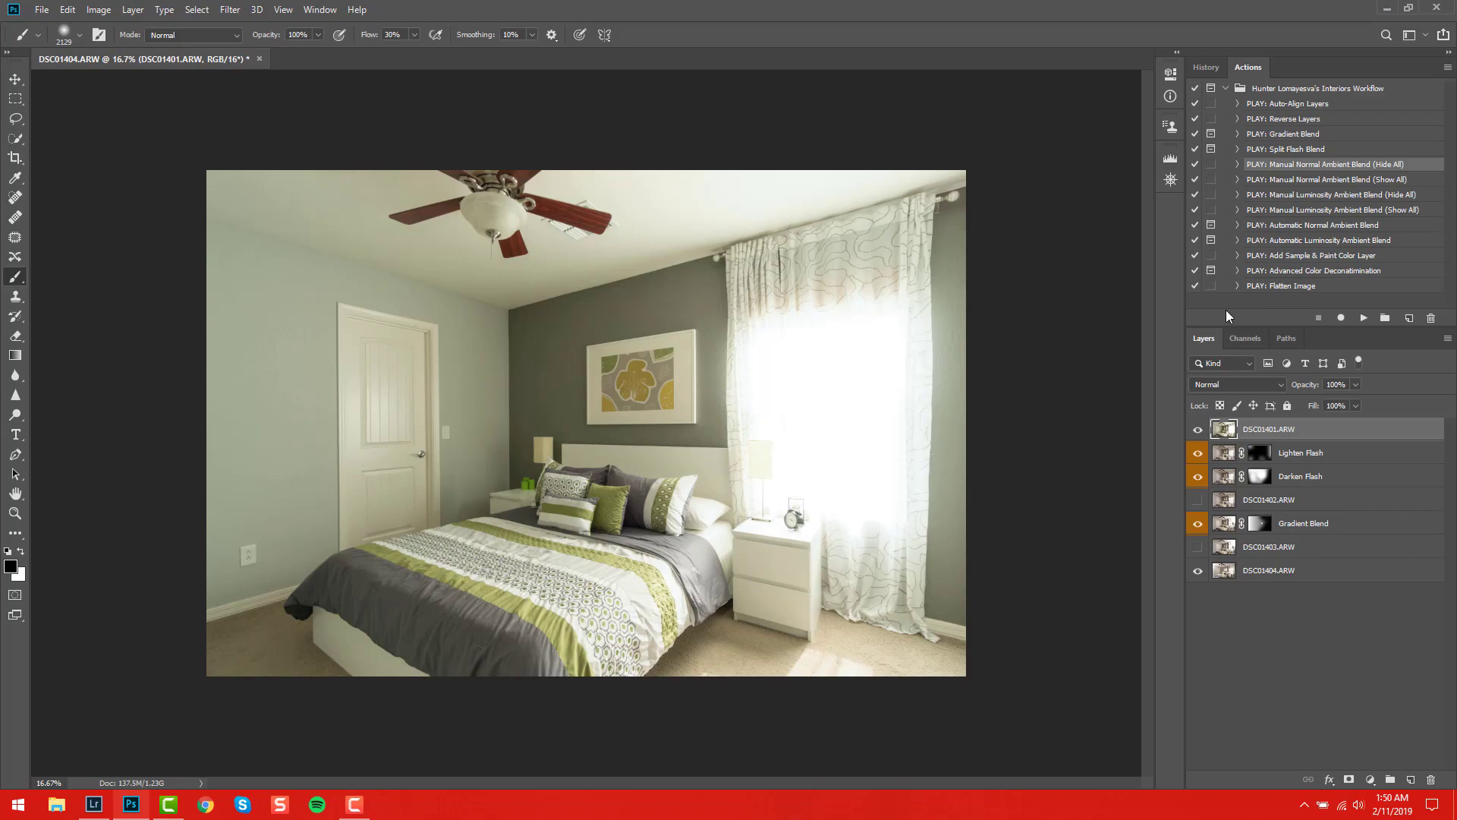
click(1310, 187)
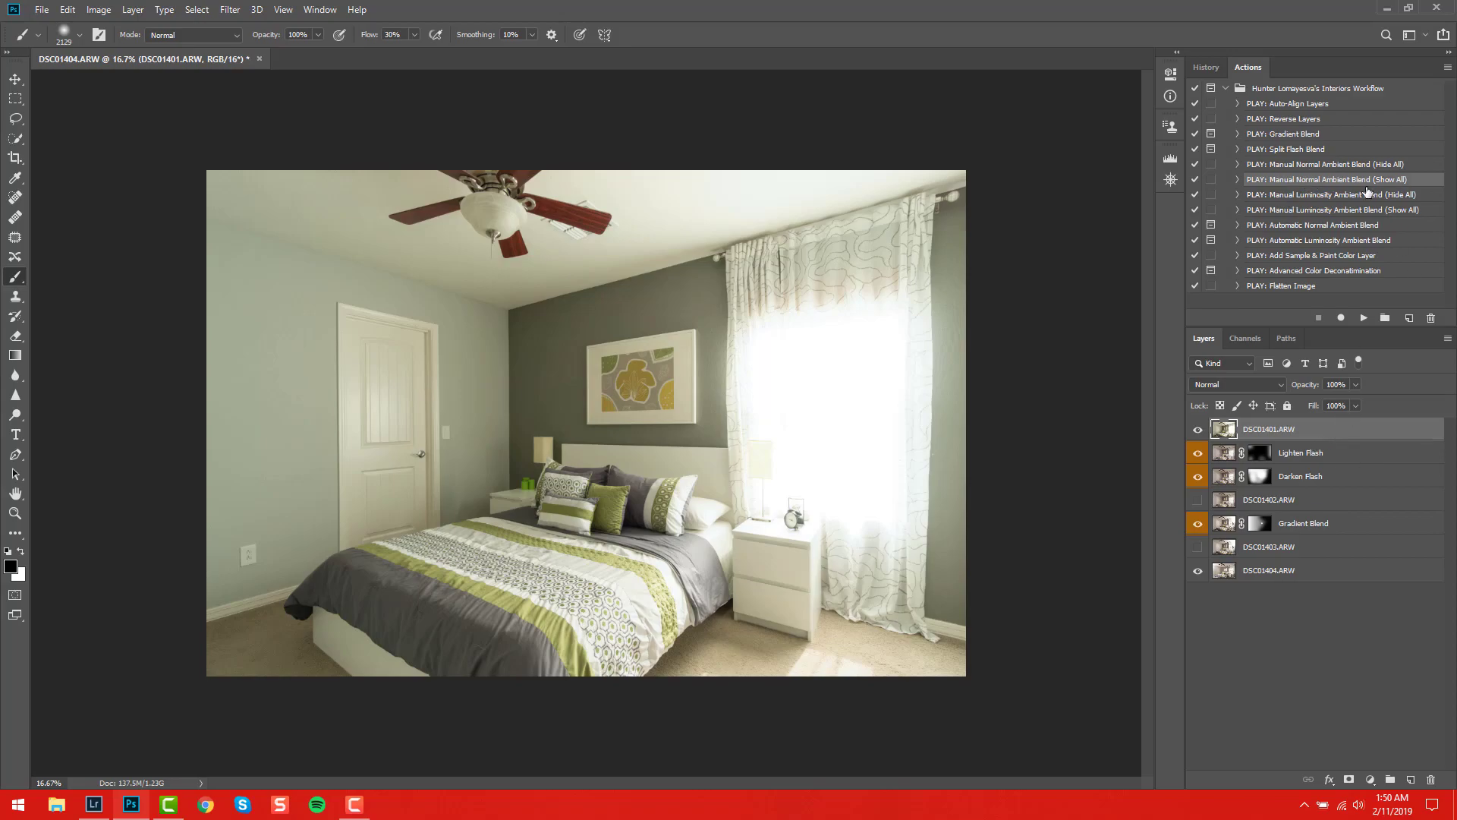
click(1364, 317)
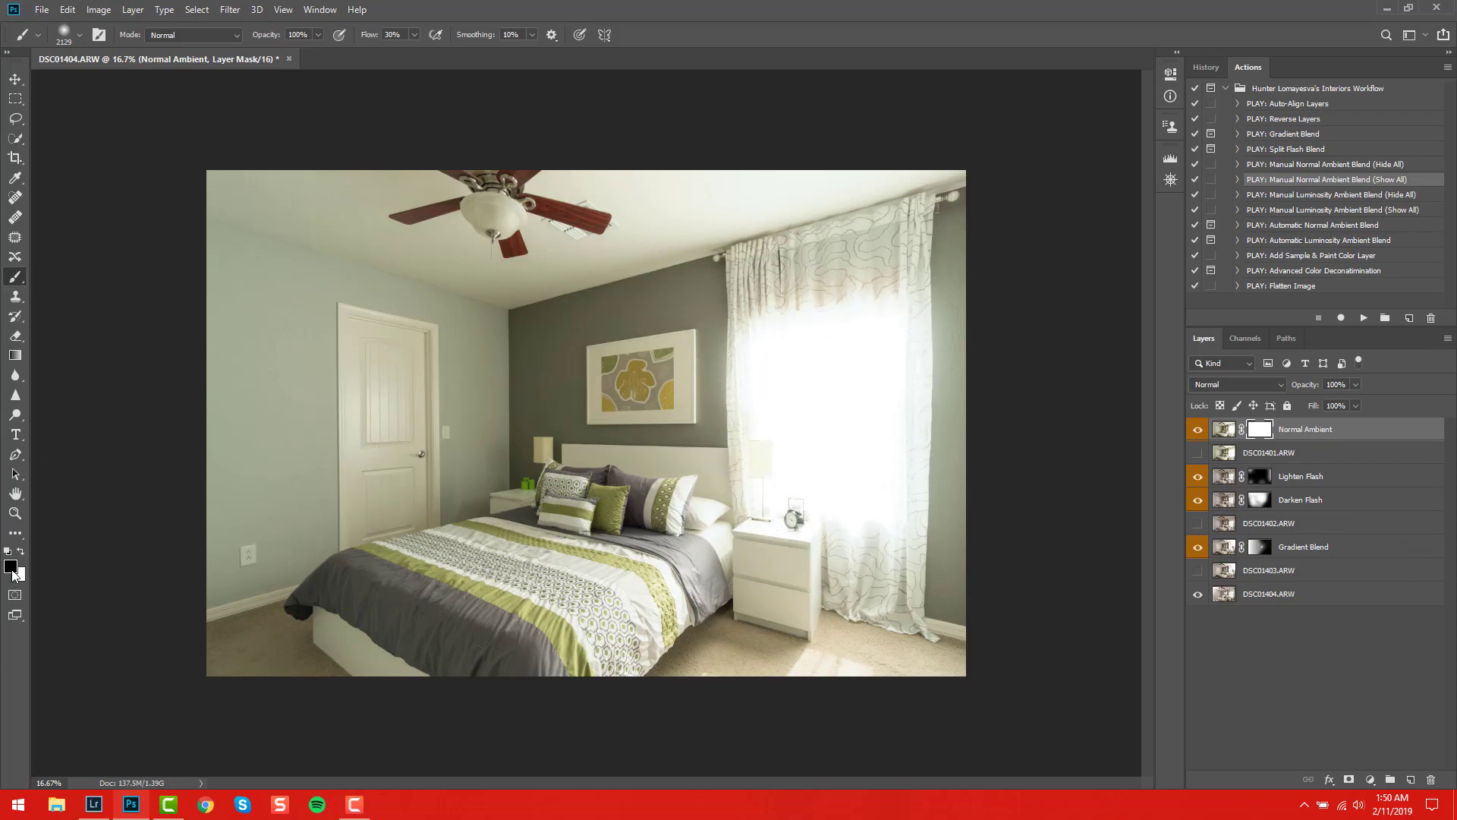
mouse_move(768, 343)
mouse_down()
mouse_move(888, 464)
mouse_move(863, 640)
mouse_move(1106, 731)
mouse_up()
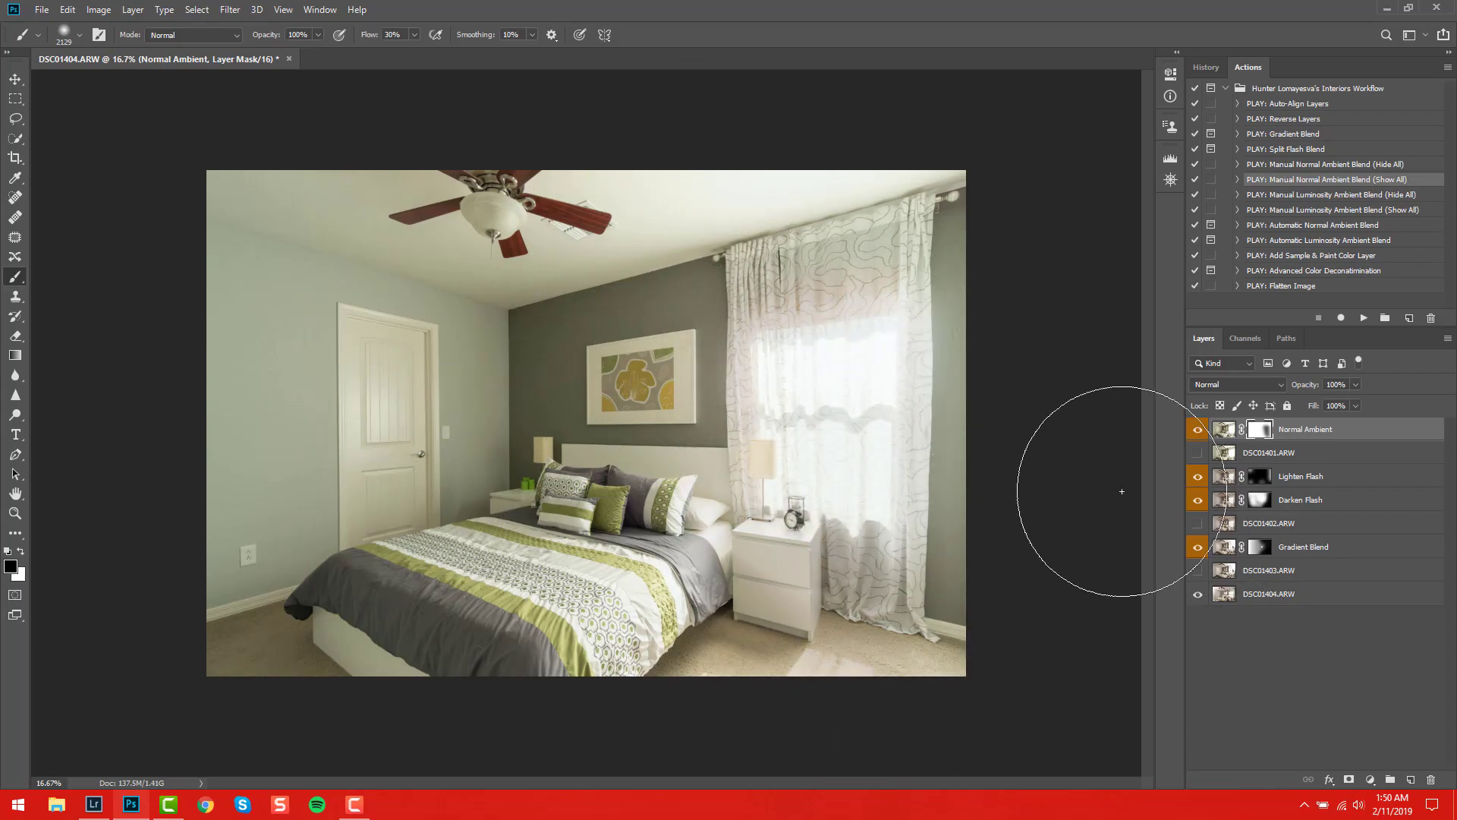
key(Delete)
click(1206, 431)
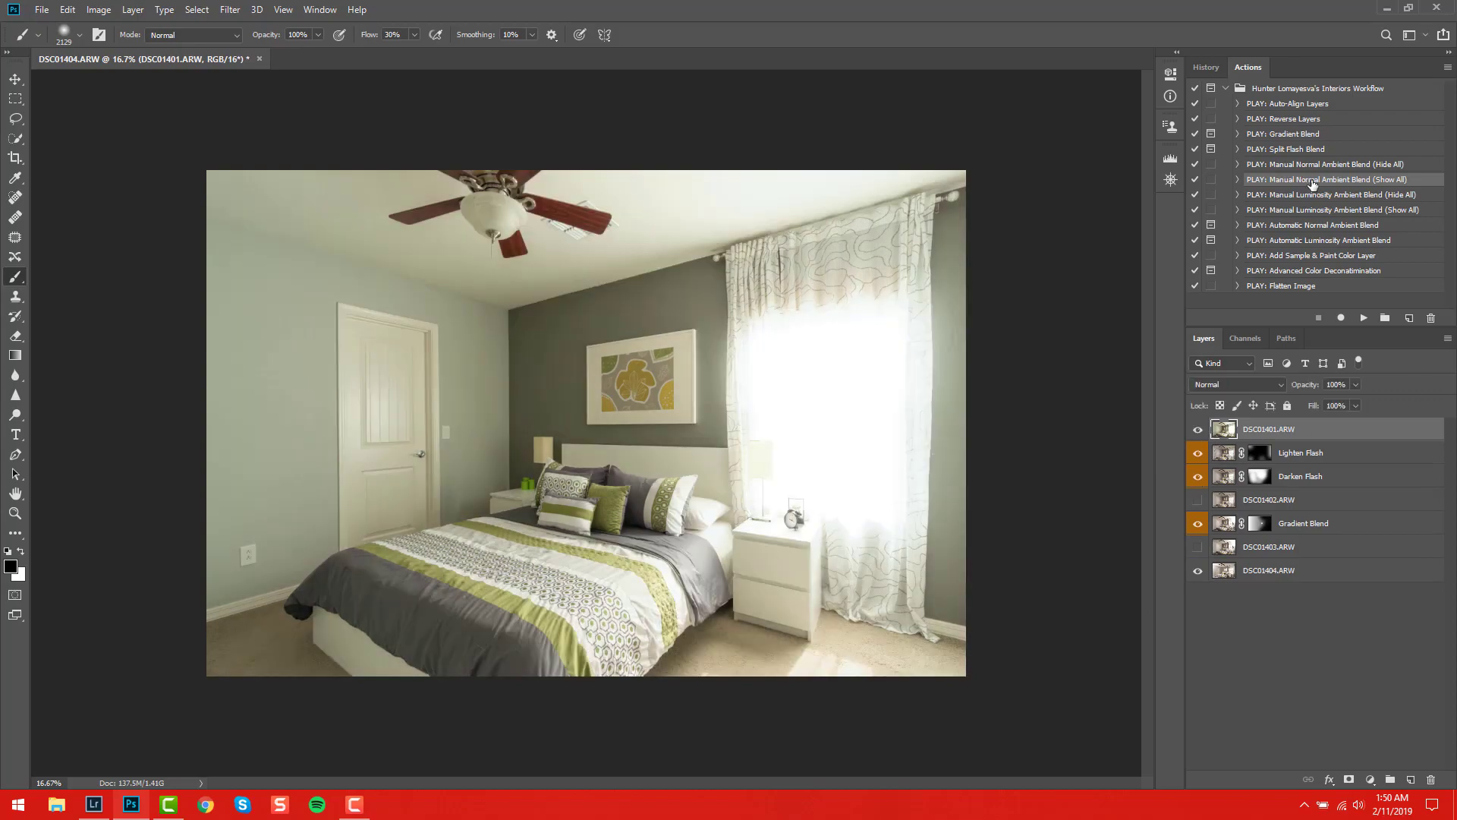
Run Manual Luminosity Ambient Blend (Hide All), compare with mask and layer toggled off, then delete it
click(1278, 195)
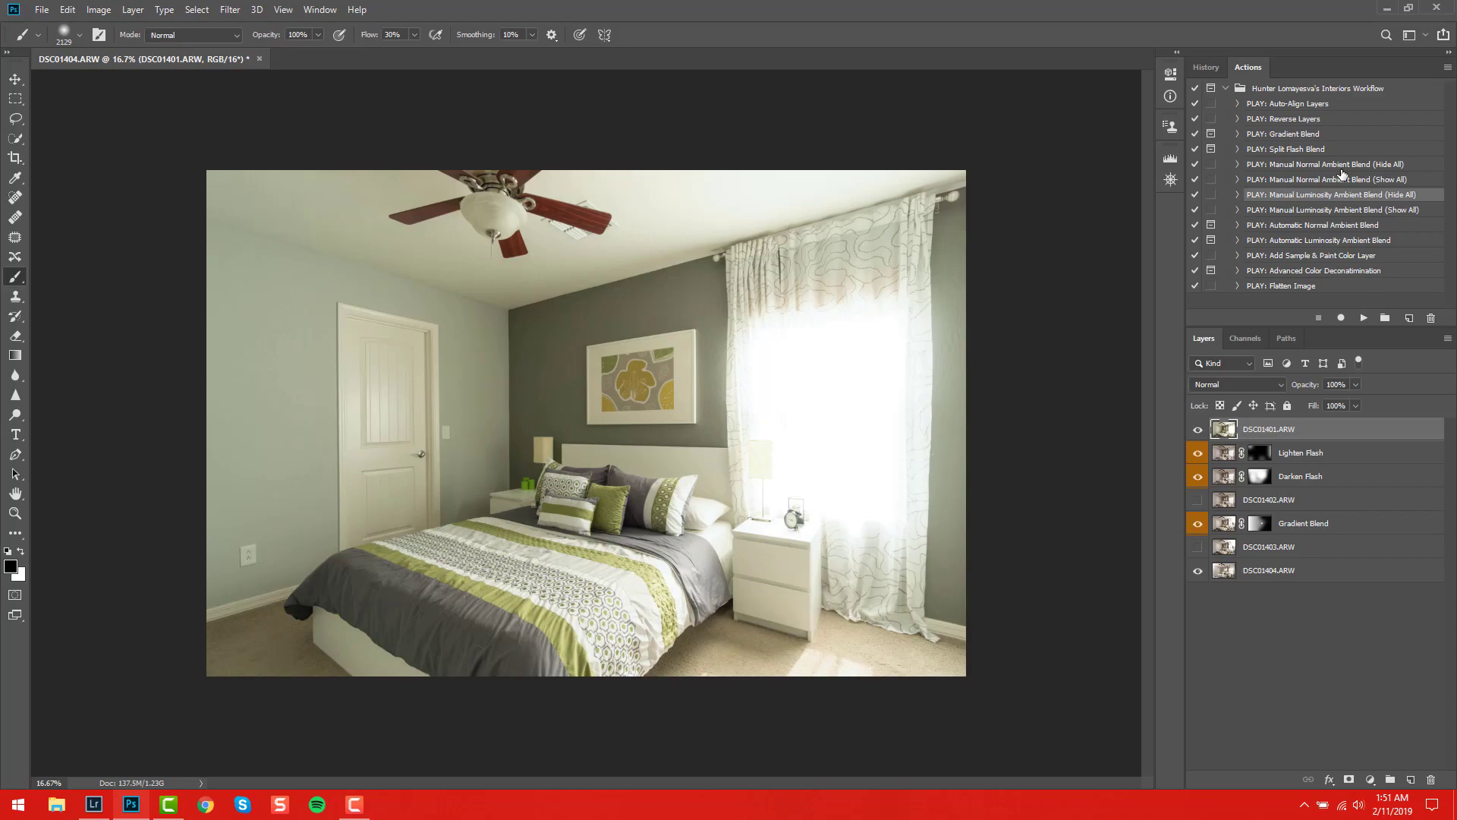
click(1364, 317)
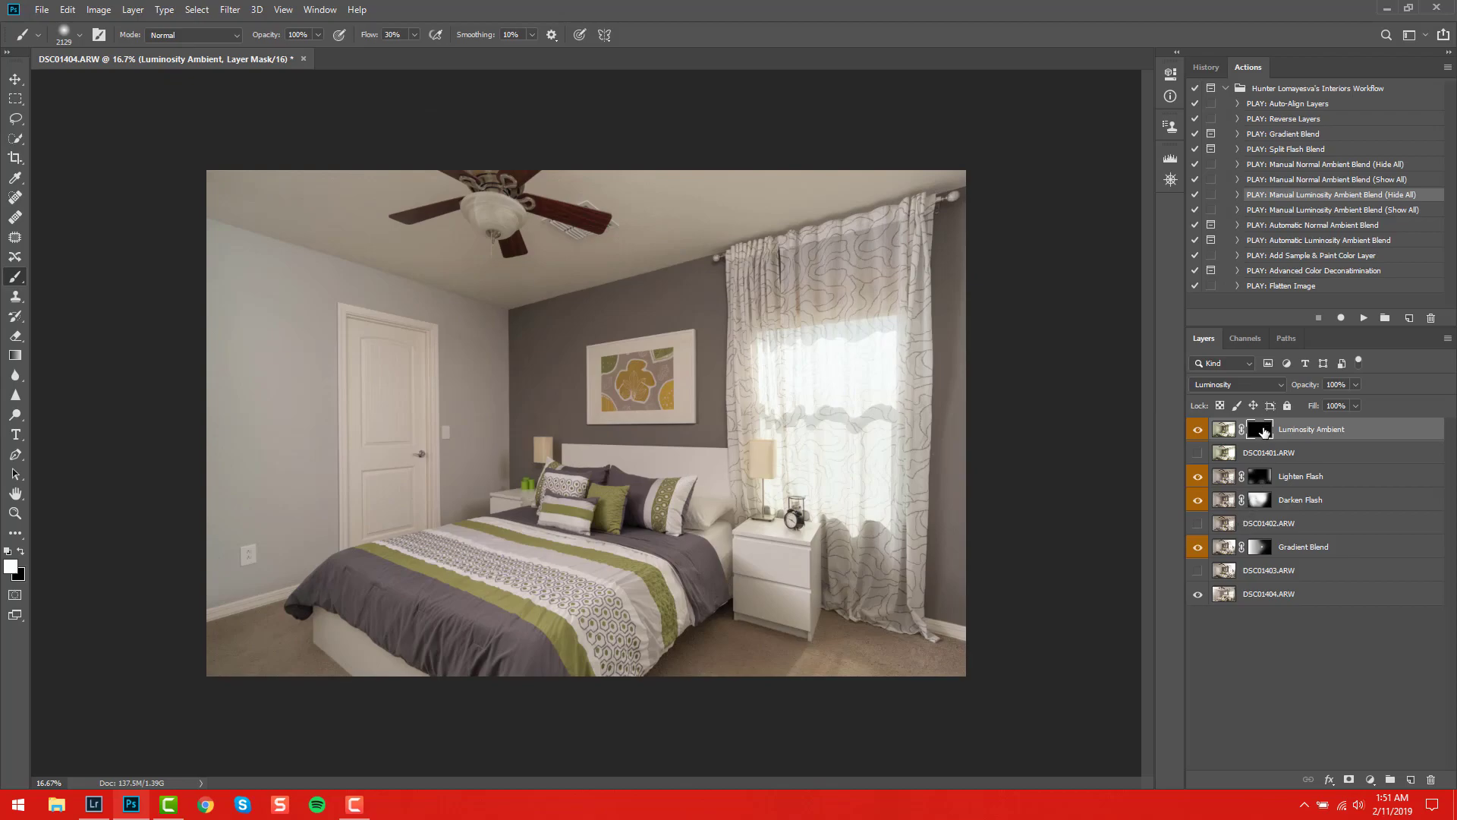
shift+click(1261, 430)
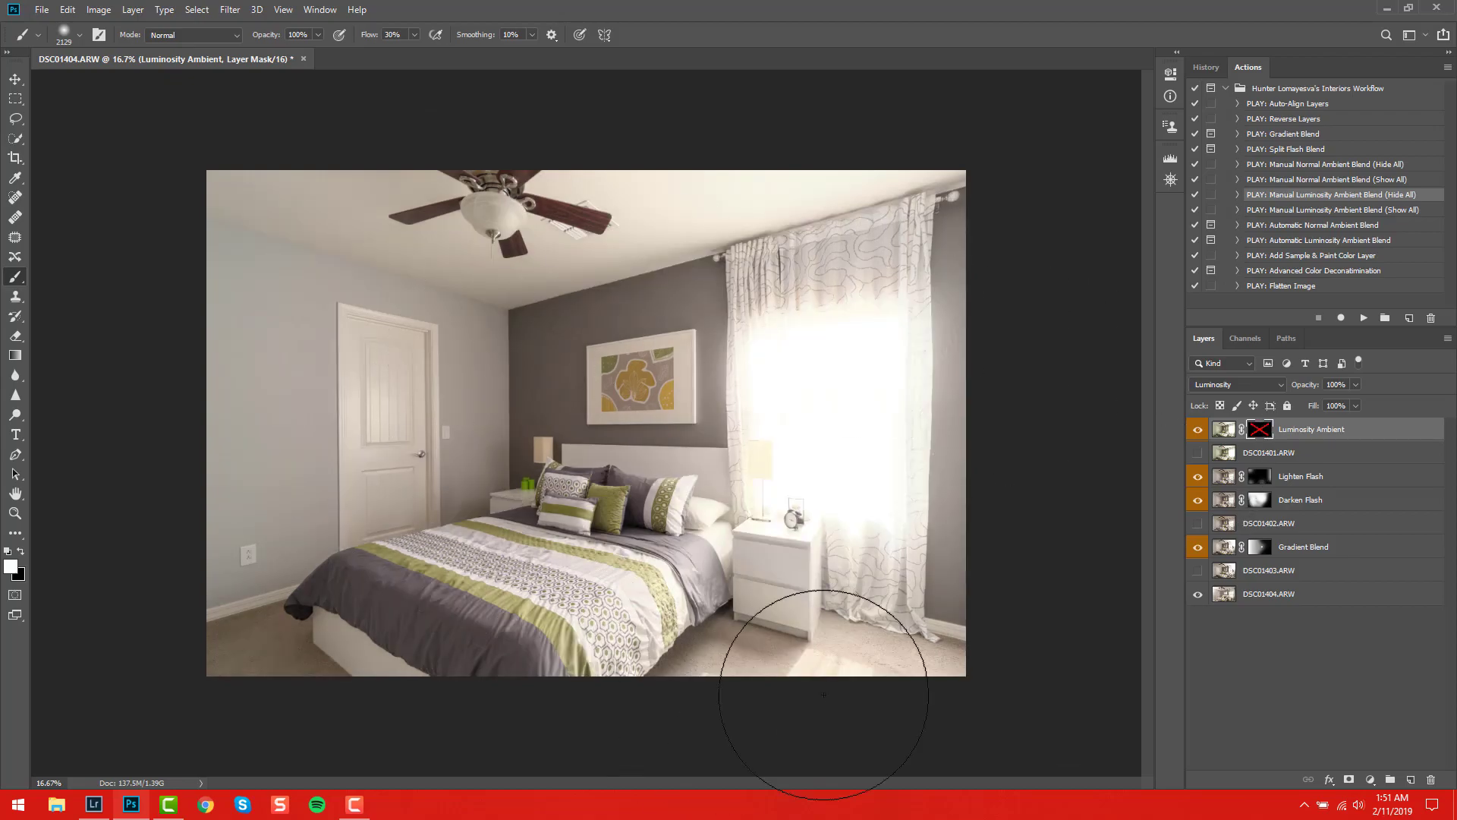
click(1195, 430)
click(1195, 430)
shift+click(1264, 433)
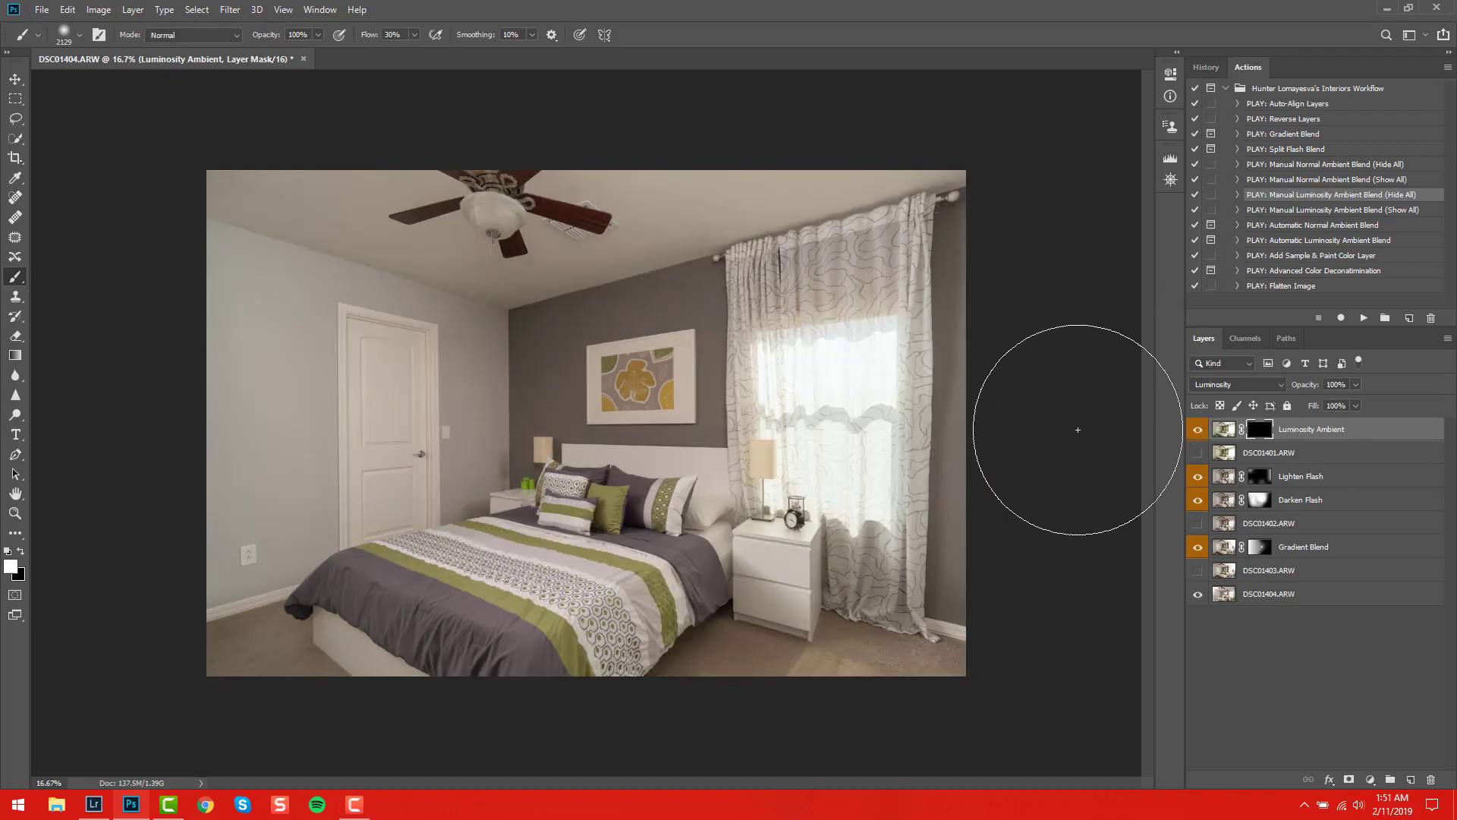
key(Delete)
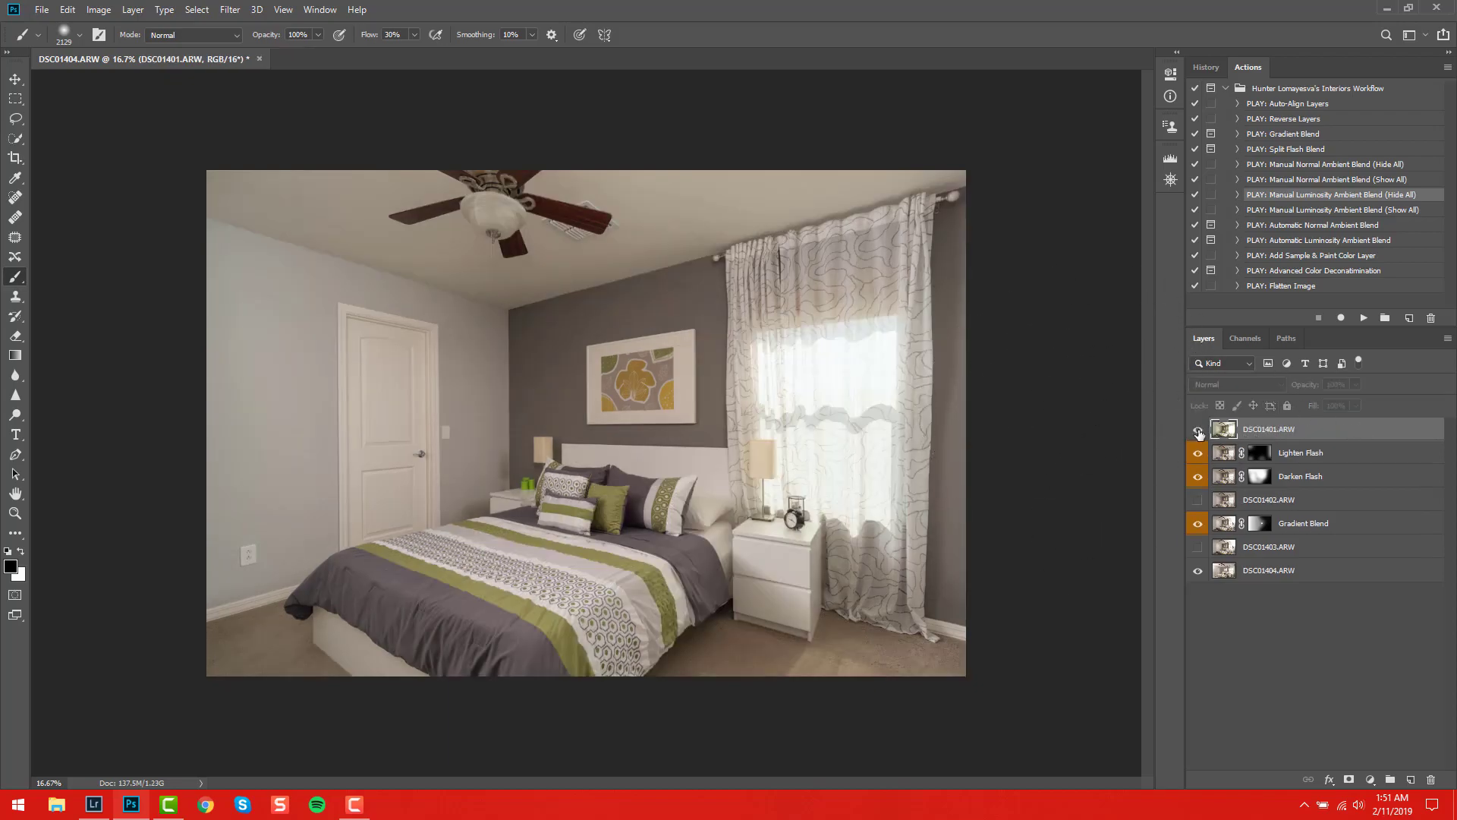
Run Manual Luminosity Ambient Blend (Show All), darken the blown-out window, then delete the trial layer
click(1198, 430)
click(1401, 211)
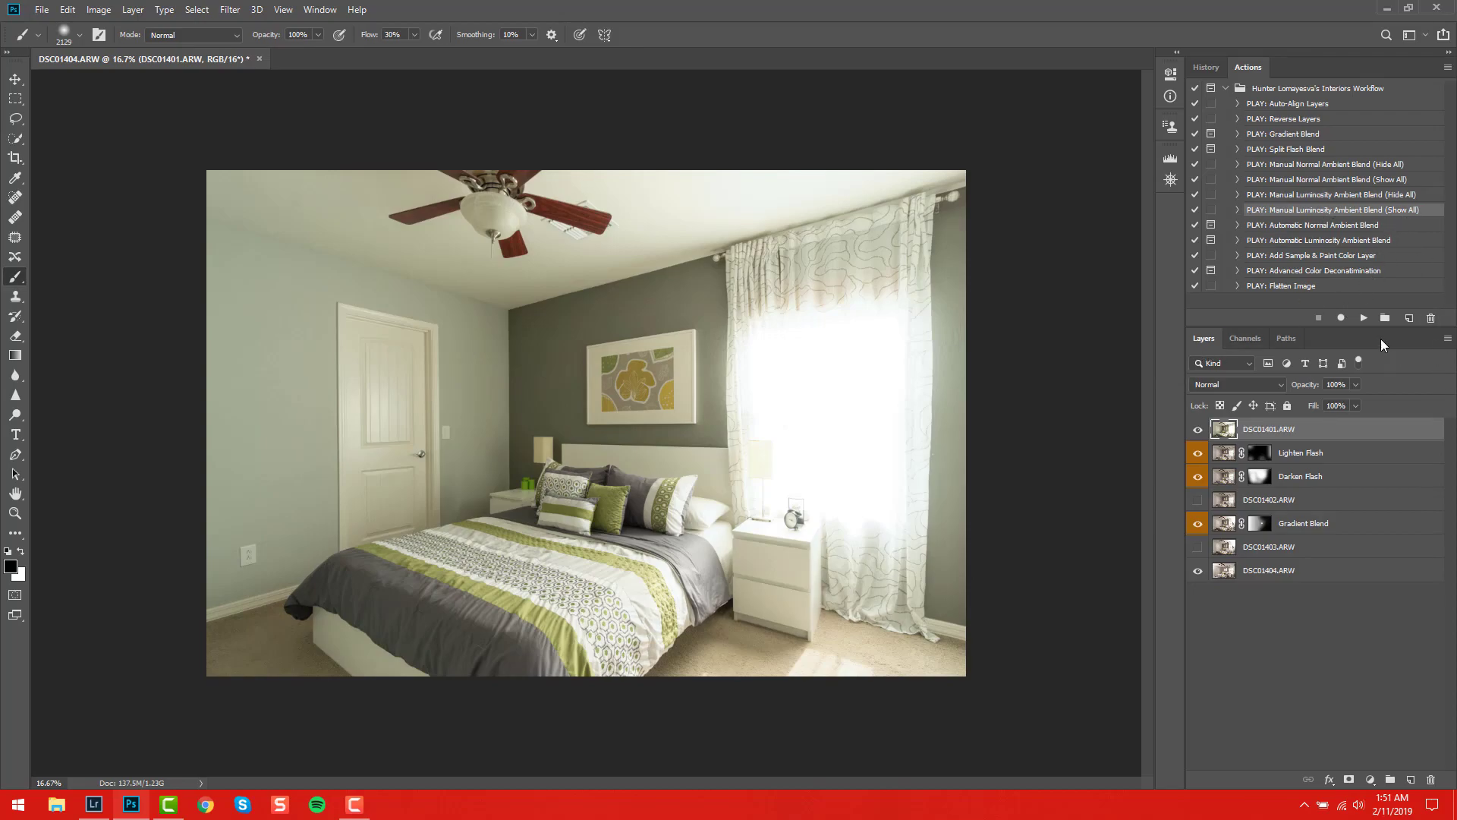
click(1363, 317)
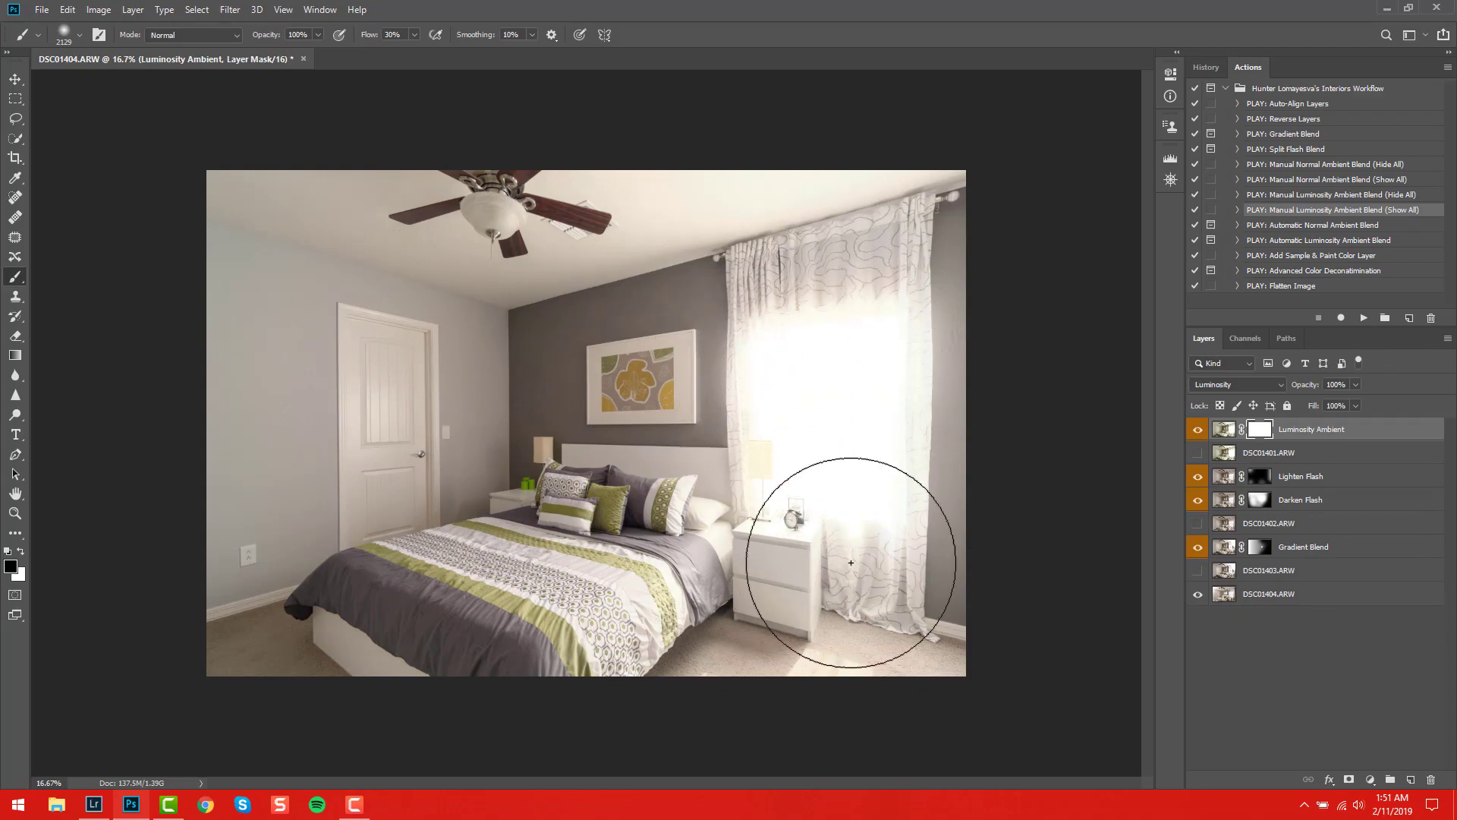
drag(851, 562, 873, 565)
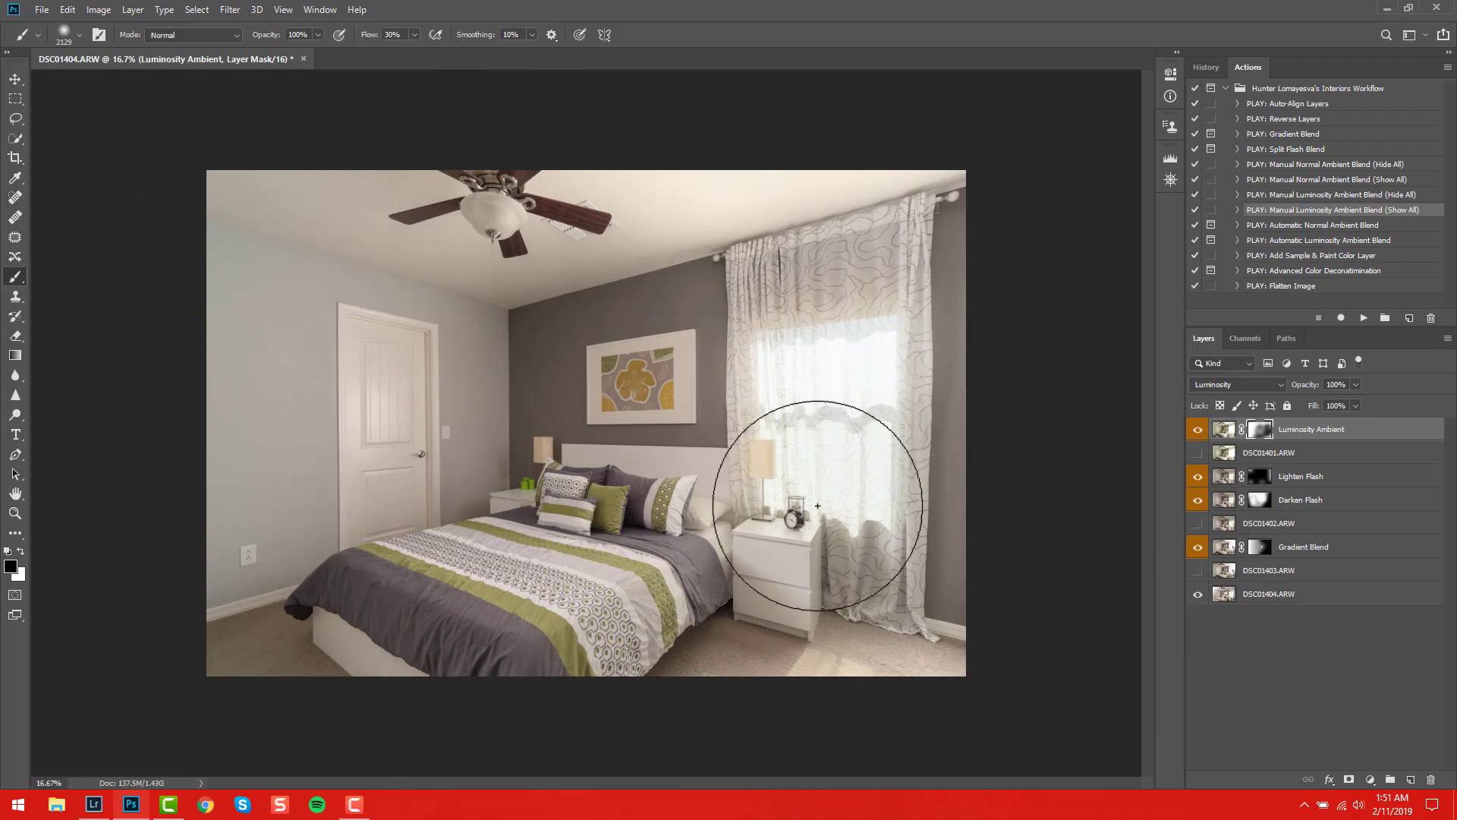
key(Delete)
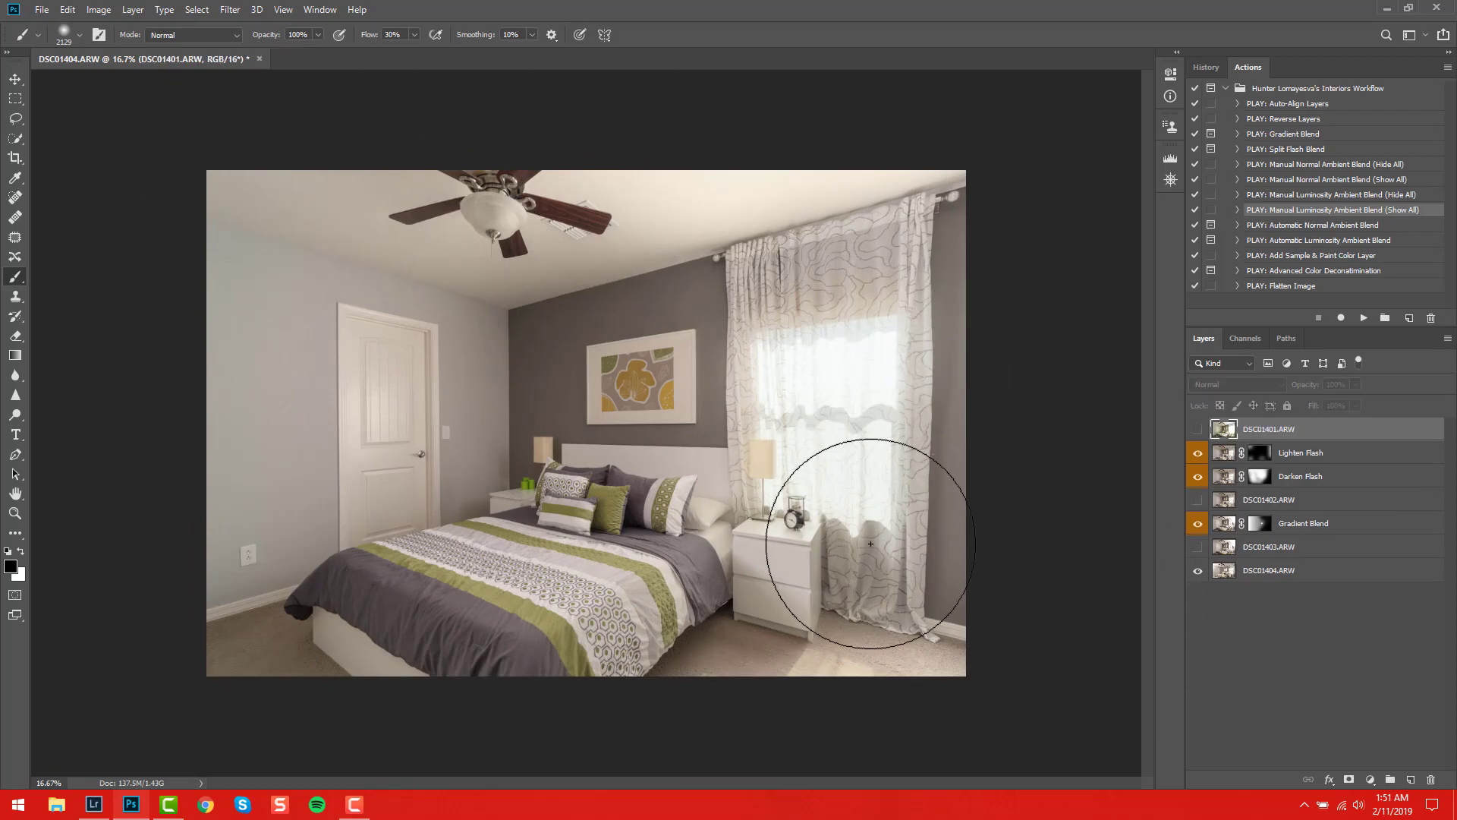
click(1197, 429)
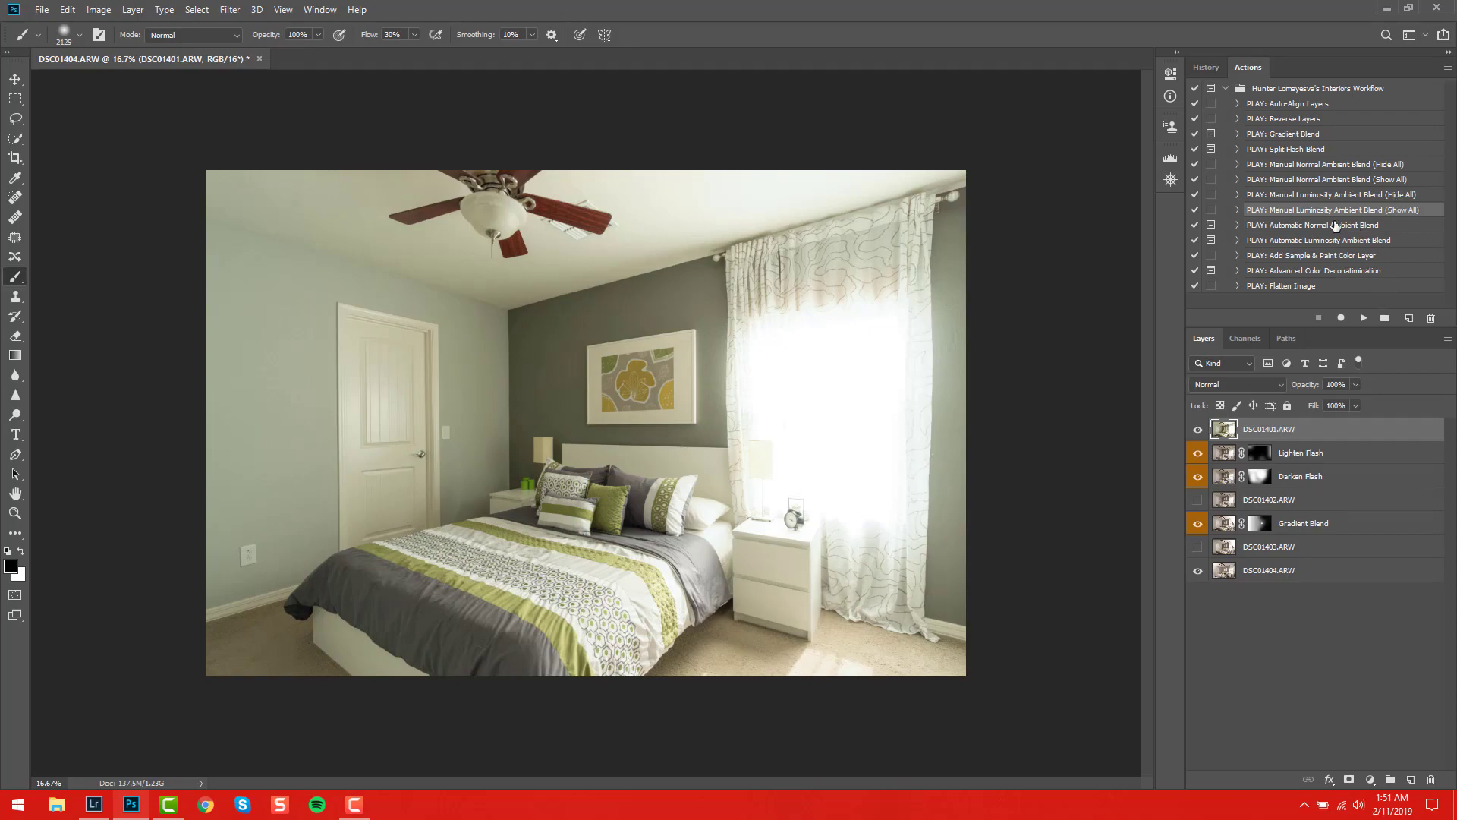
click(1288, 226)
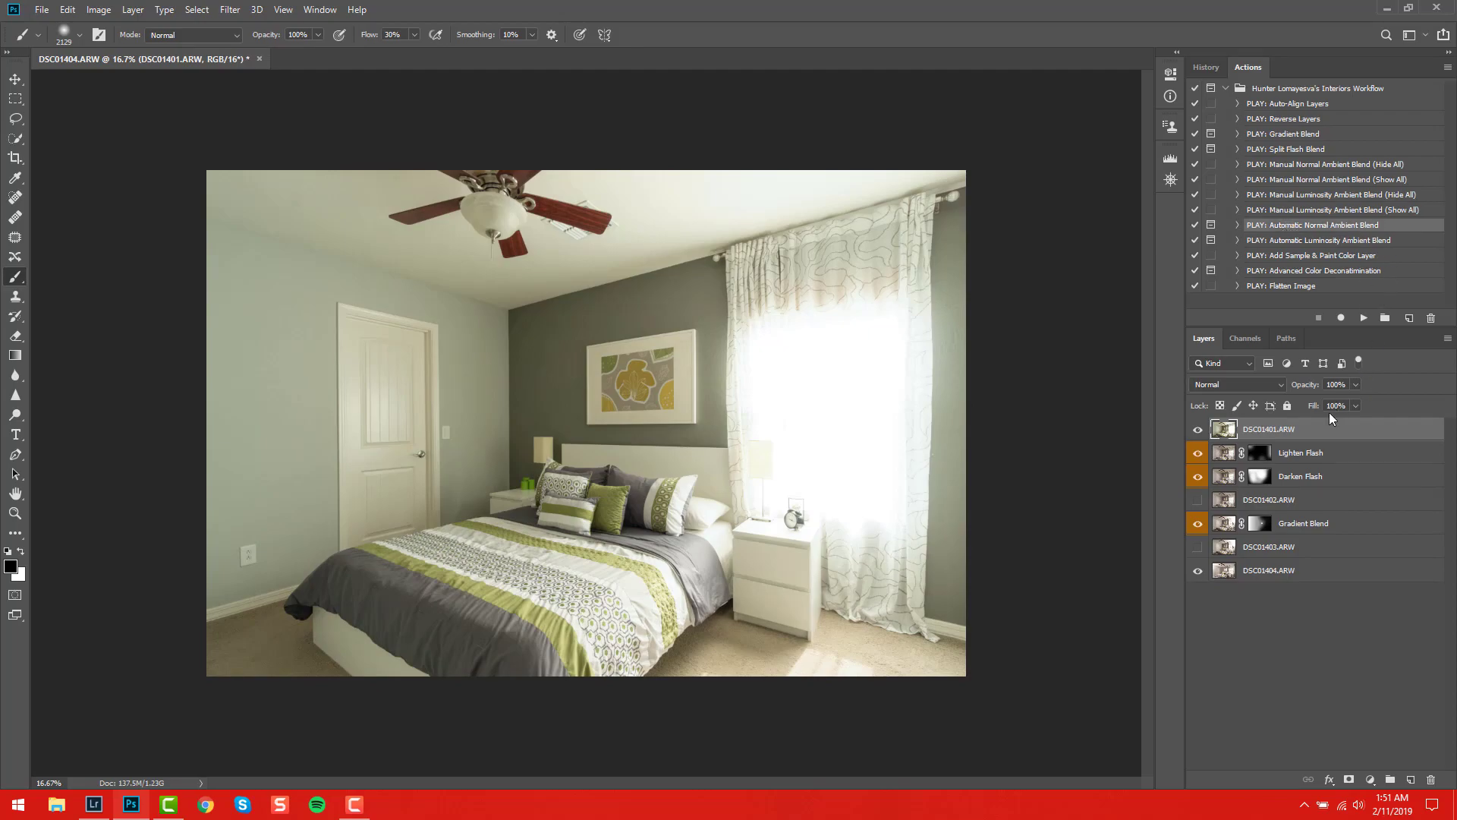
Run Automatic Normal Ambient Blend and refine its highlight Color Range selection in Grayscale preview, adjusting Fuzziness
click(1364, 317)
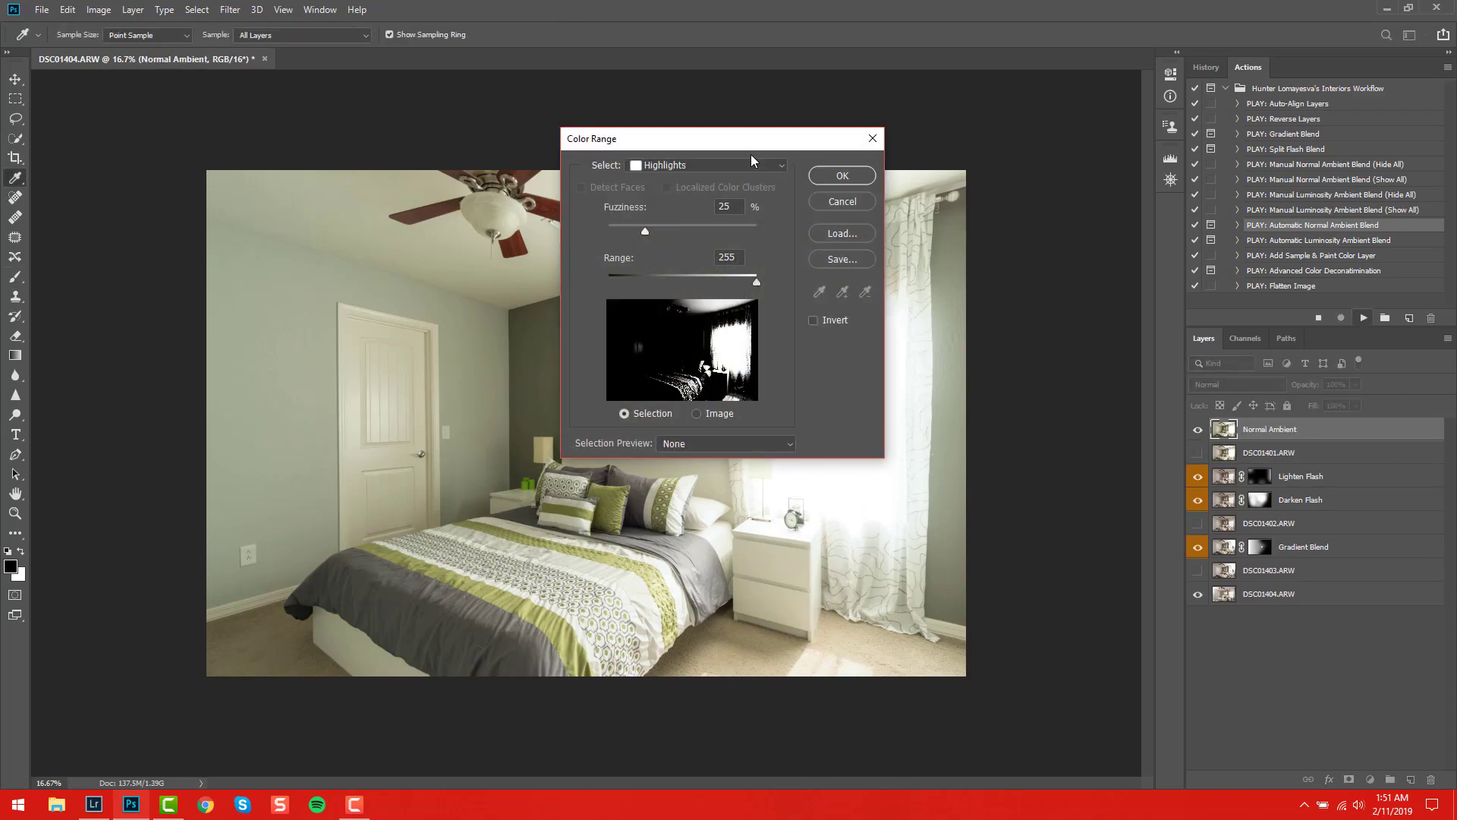
drag(751, 140, 1208, 195)
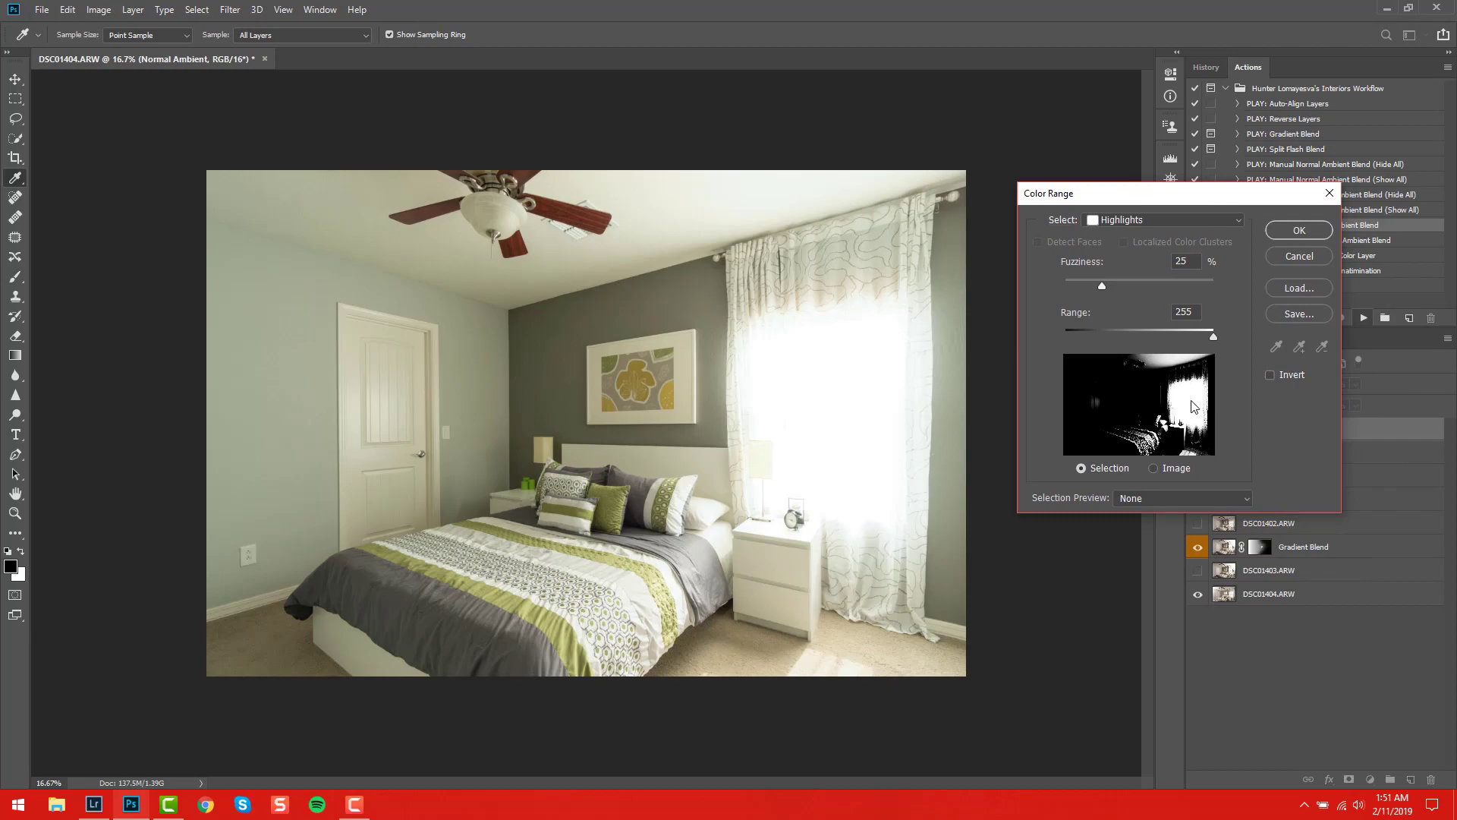
click(1181, 499)
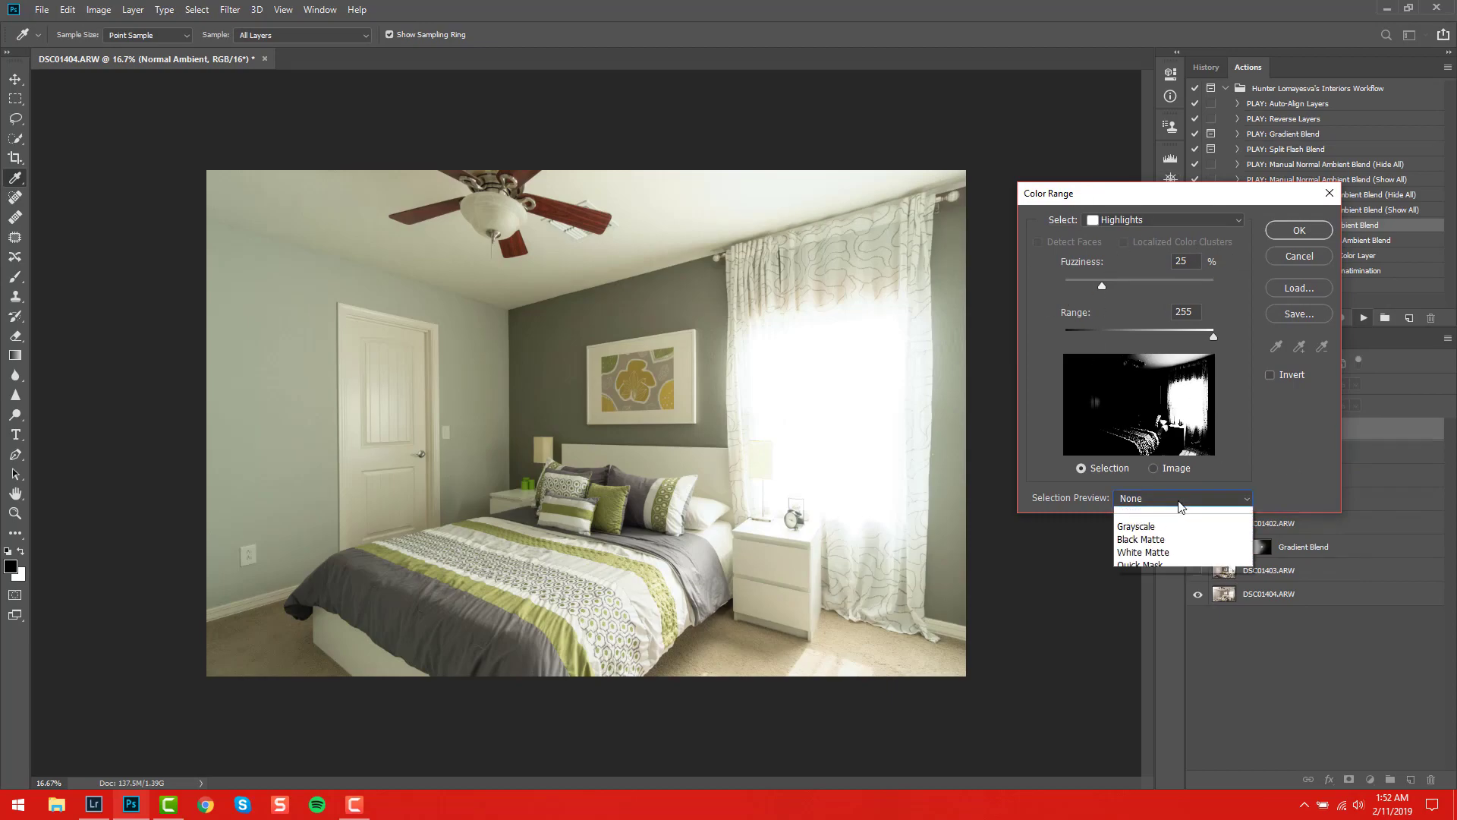
click(1168, 530)
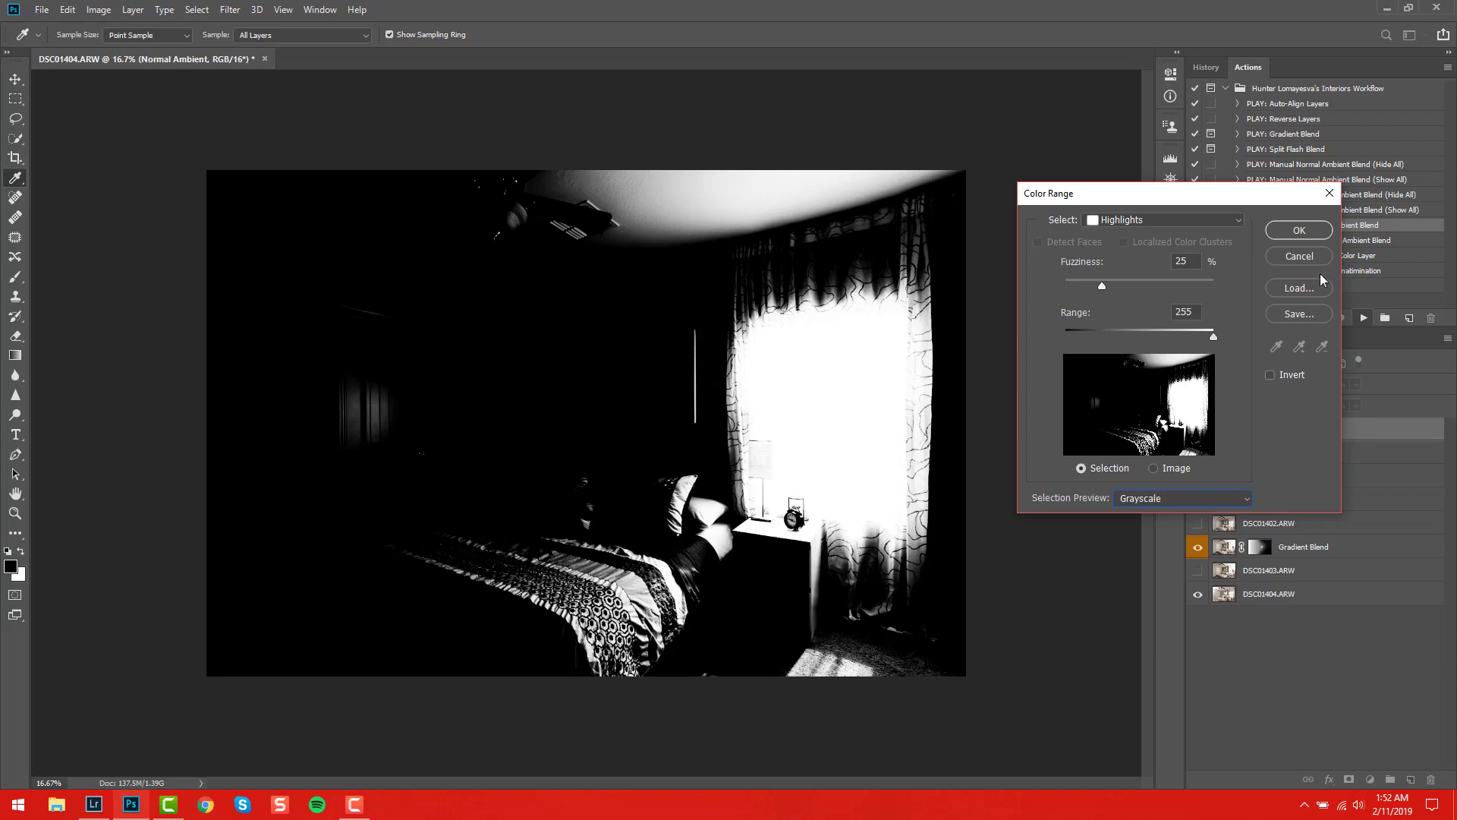
drag(1103, 283, 1069, 288)
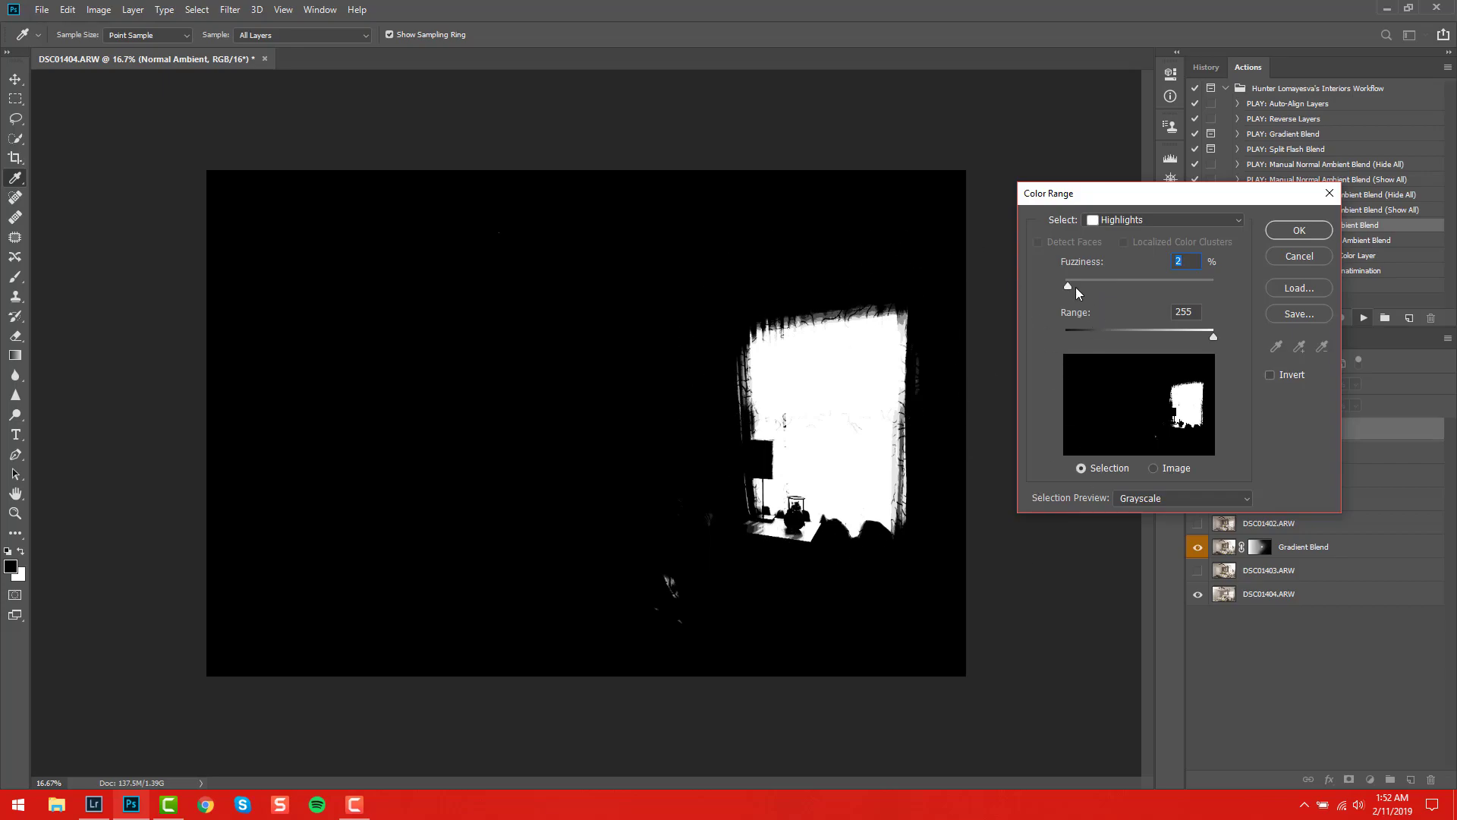
drag(1076, 287, 1146, 293)
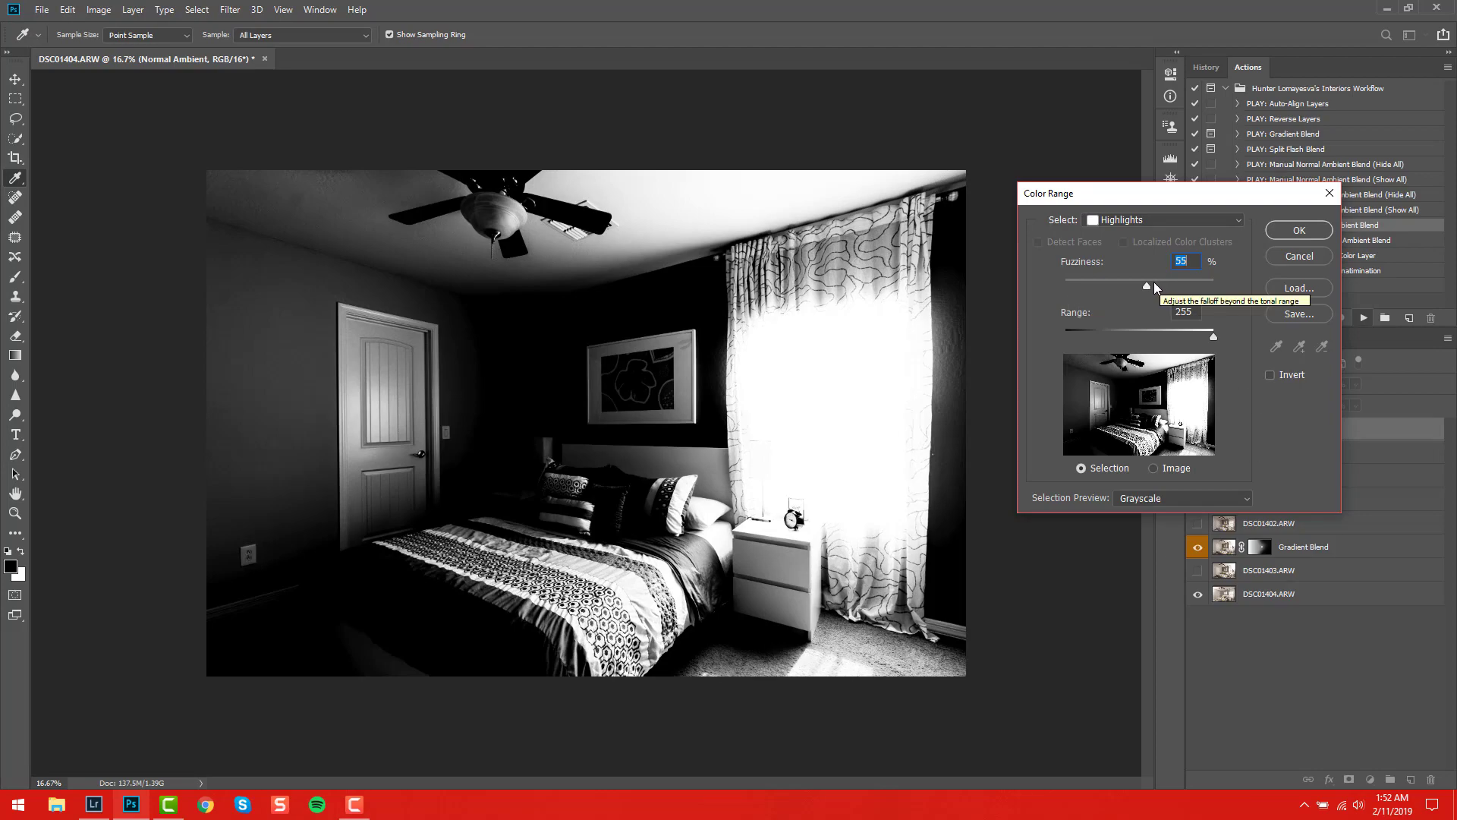
mouse_move(1147, 286)
mouse_down()
mouse_move(1176, 287)
mouse_move(1022, 311)
mouse_move(1124, 310)
mouse_up()
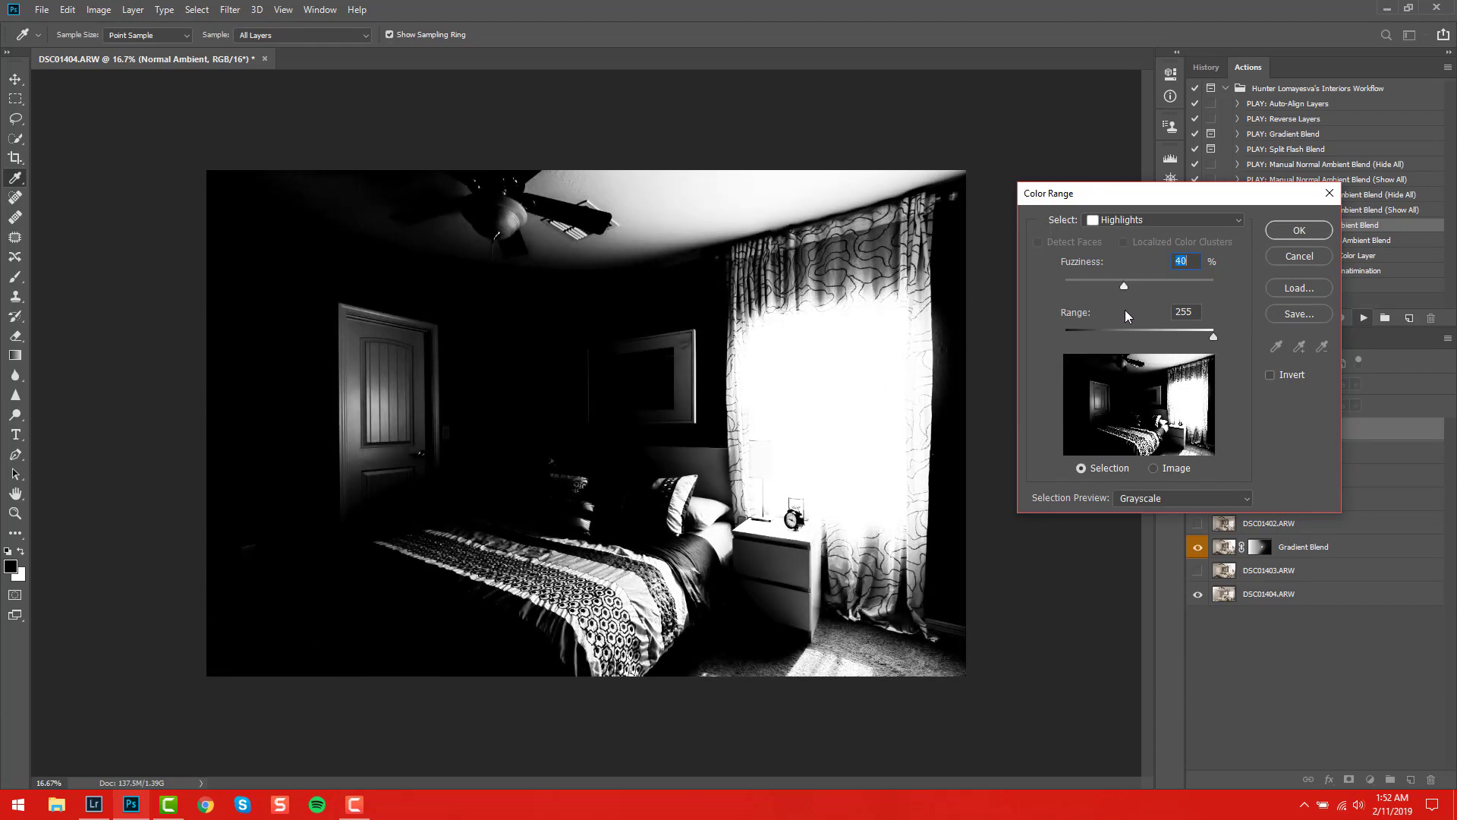
Accept the highlight selection at fuzziness 40 and inspect the Normal Ambient mask alone before returning to the composite
click(1317, 236)
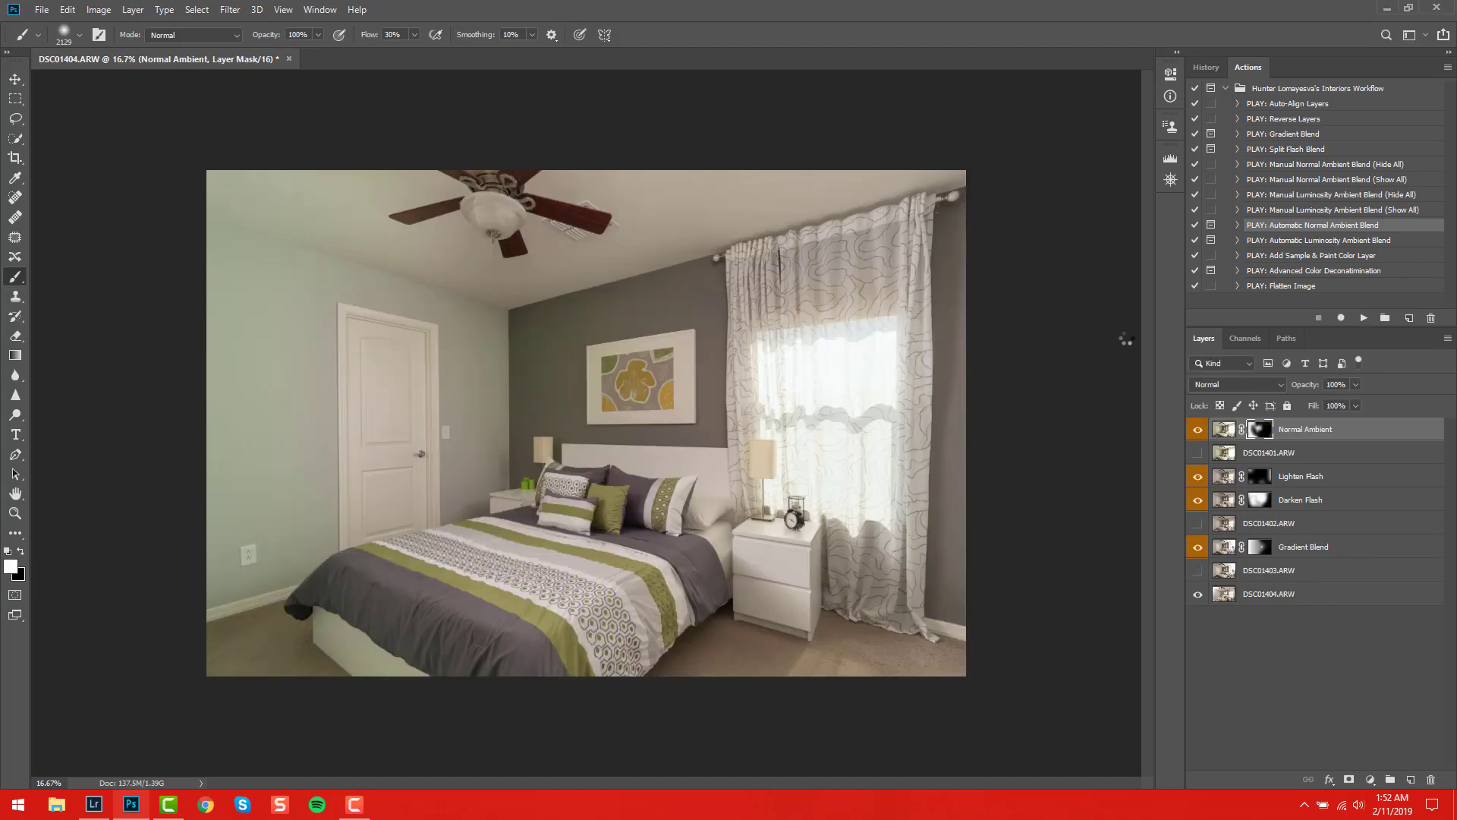
alt+click(1257, 431)
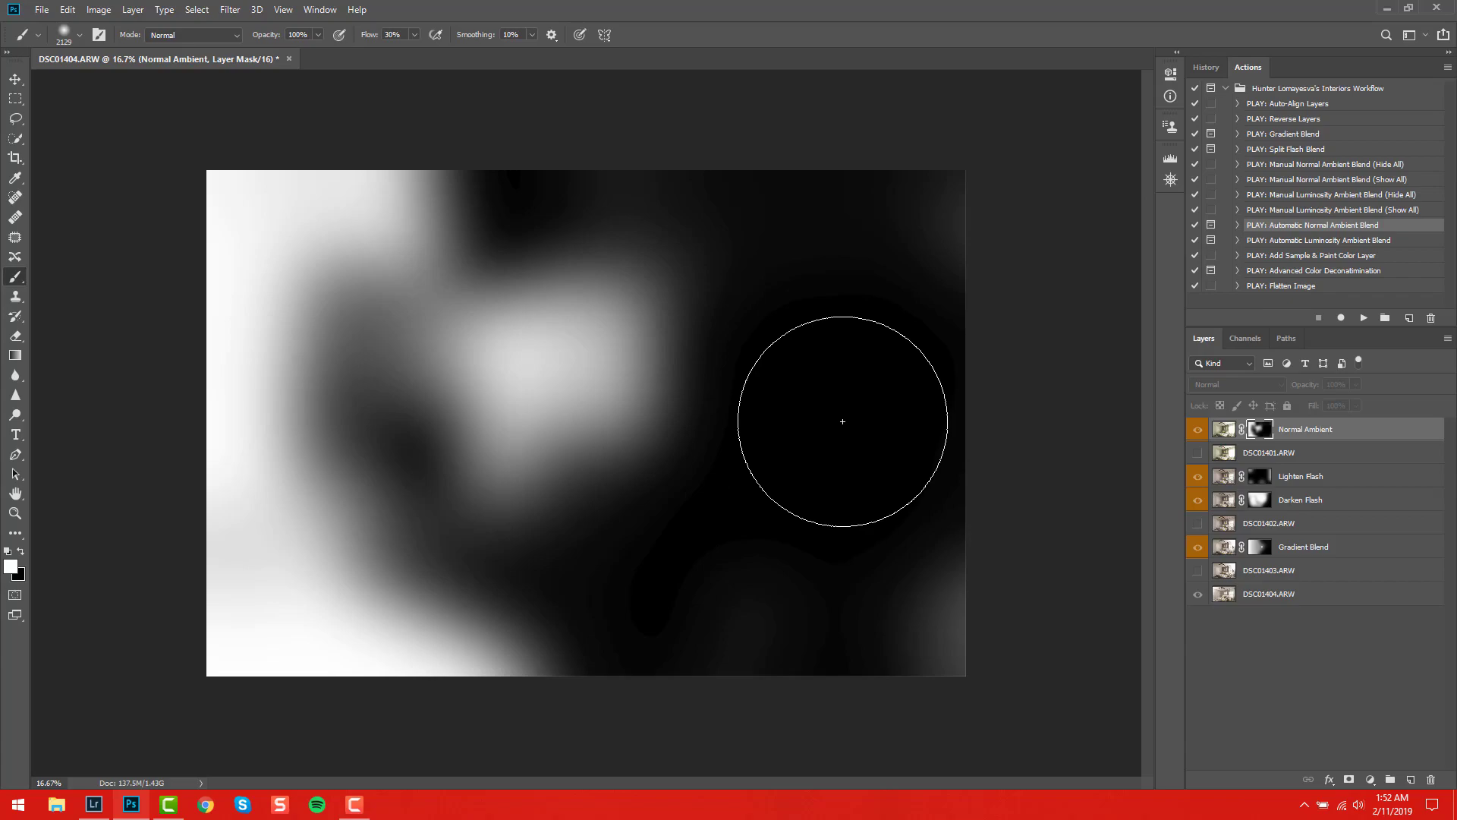
alt+click(1259, 430)
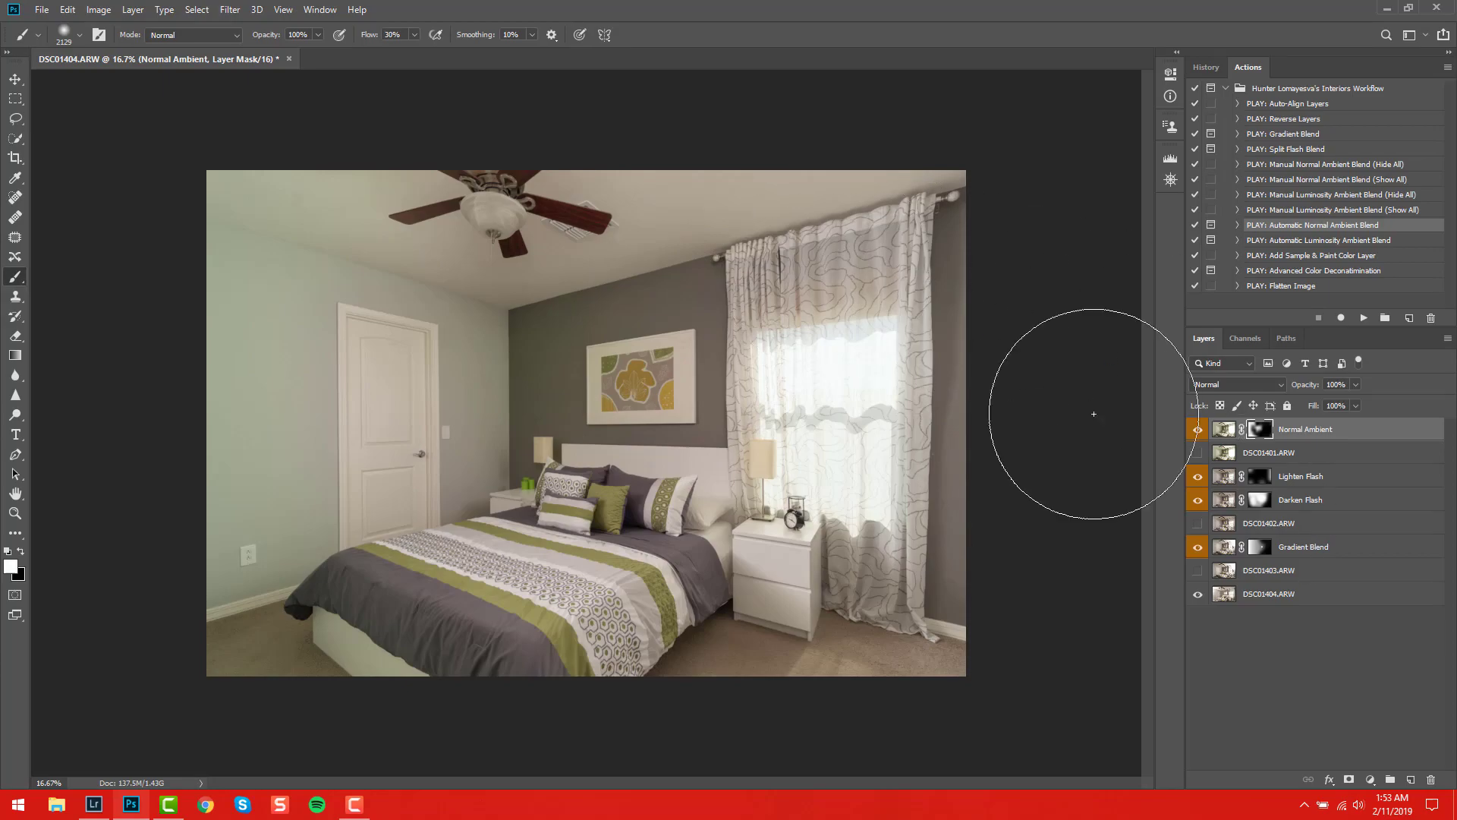
Replace Normal Ambient by running Automatic Luminosity Ambient Blend with highlight fuzziness about 60
key(Delete)
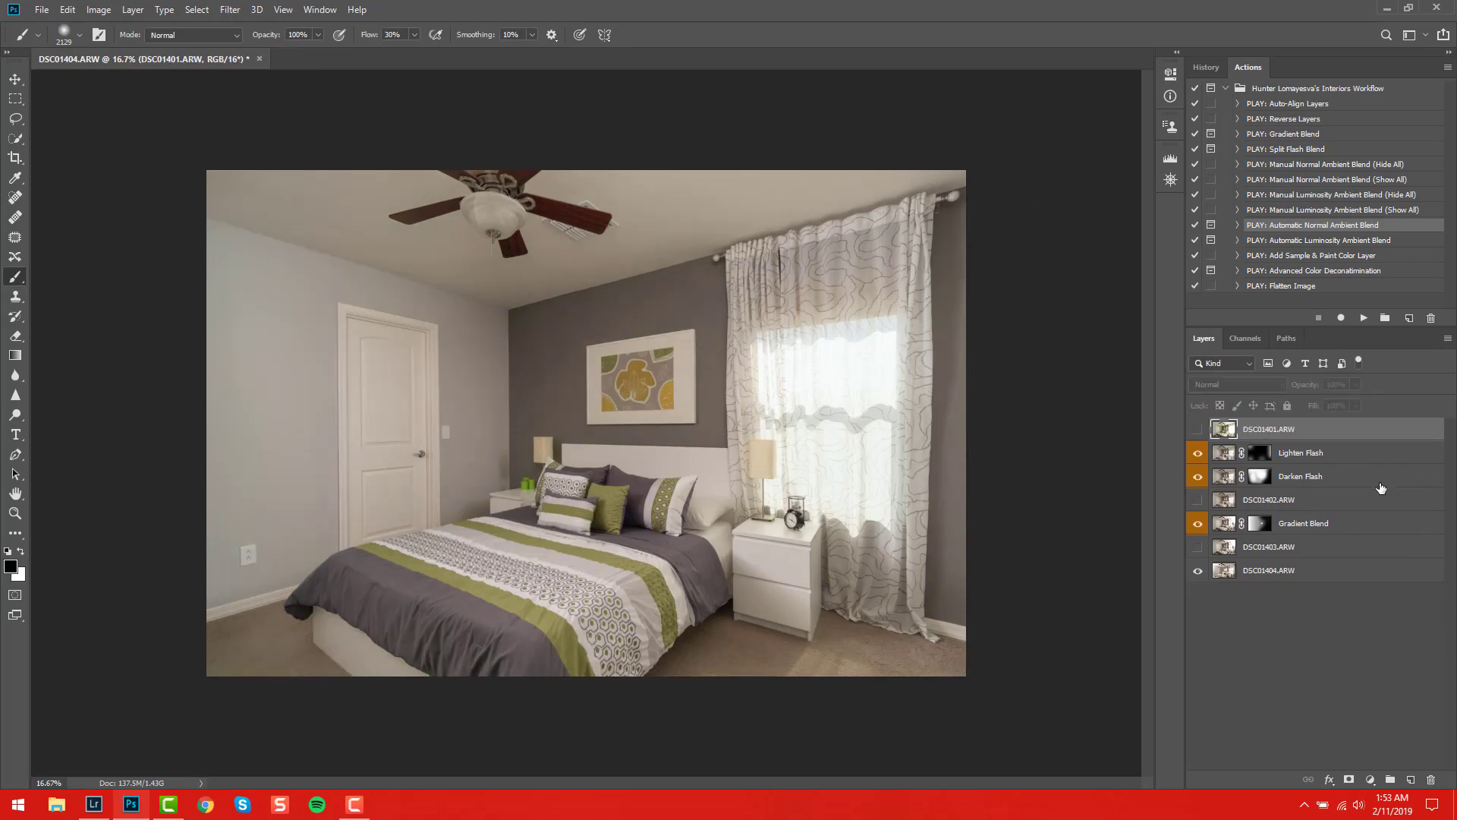
click(1197, 429)
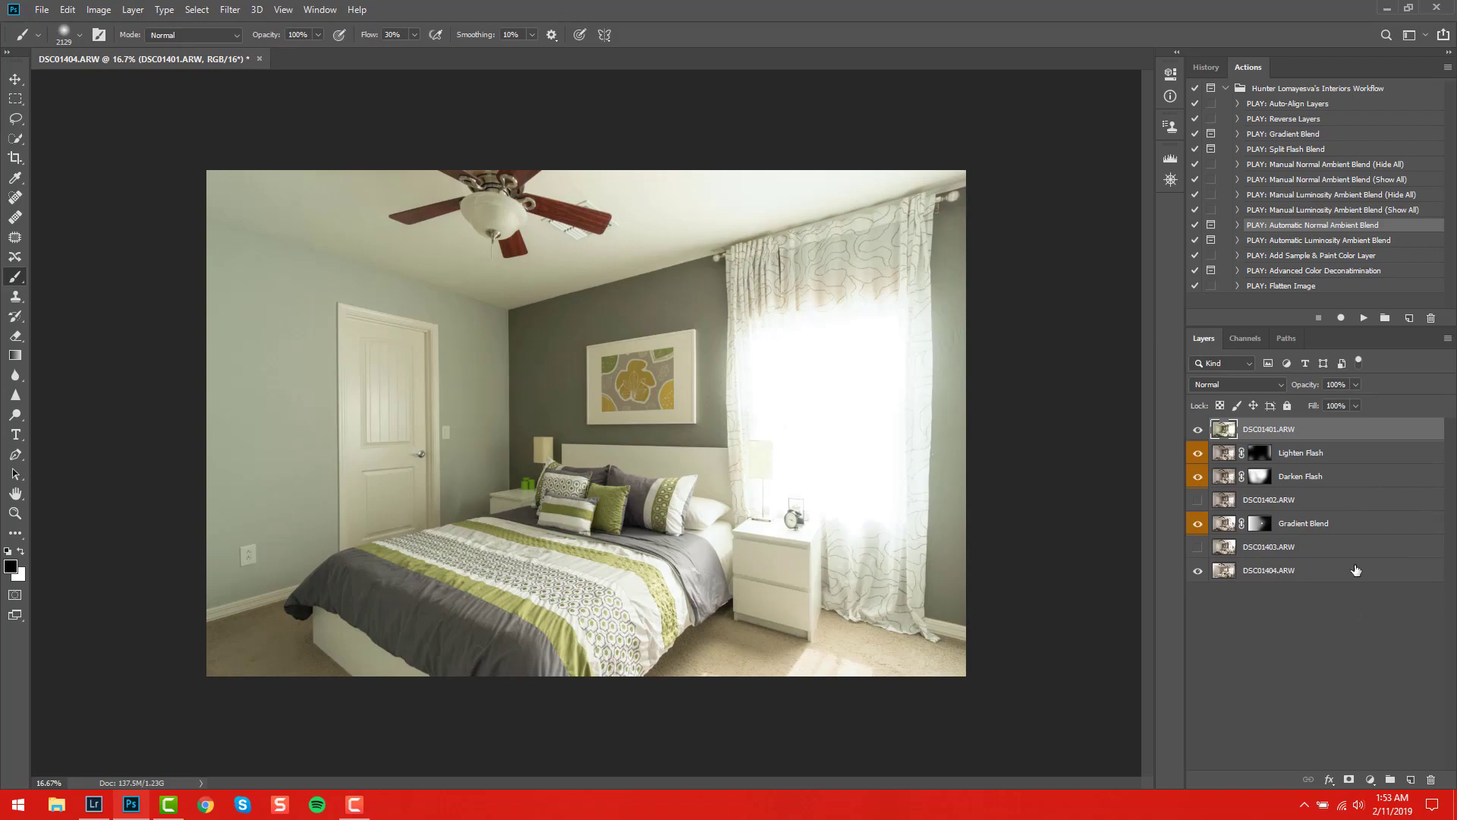
click(1340, 241)
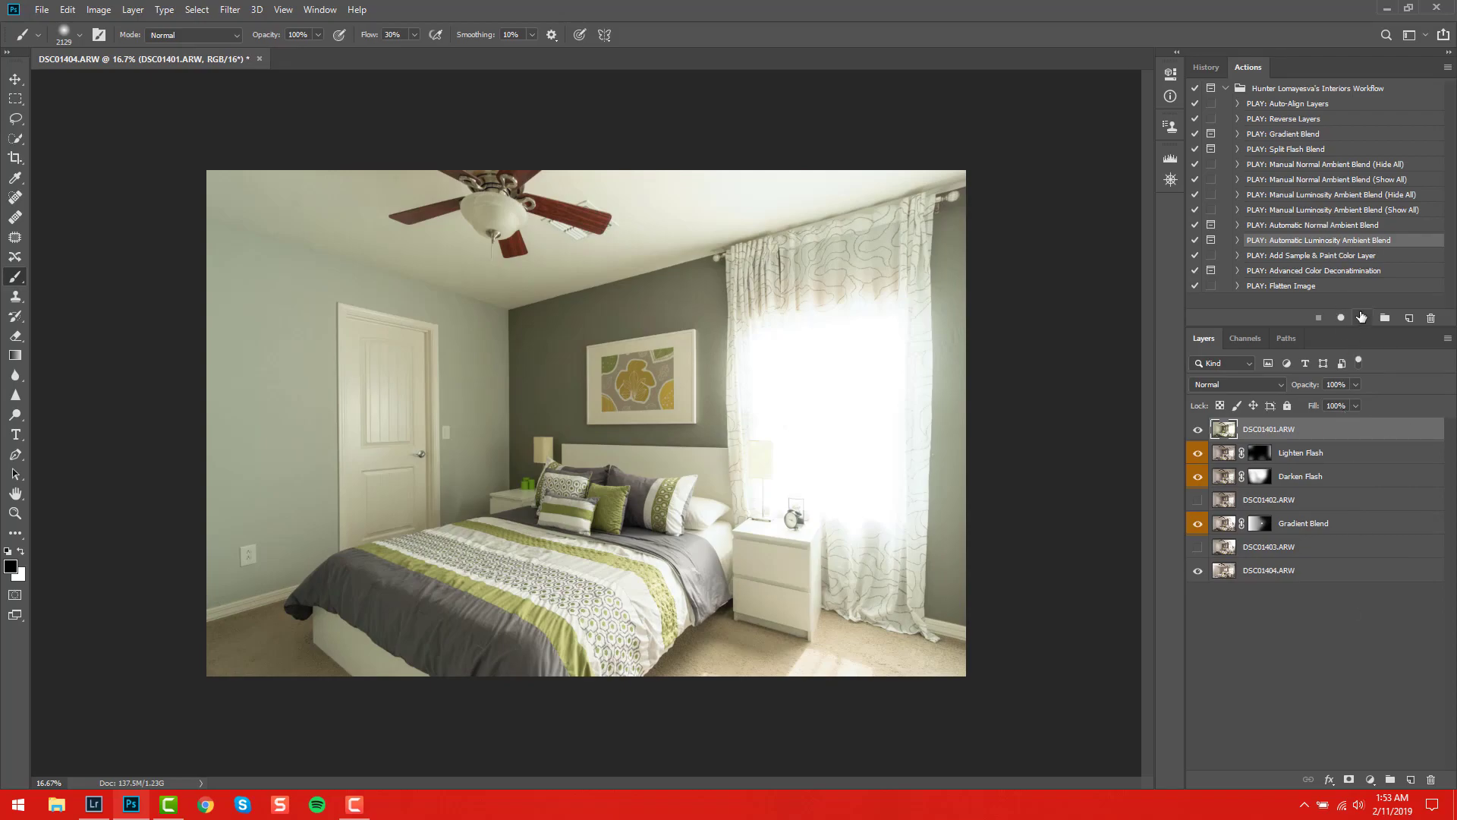
click(1361, 316)
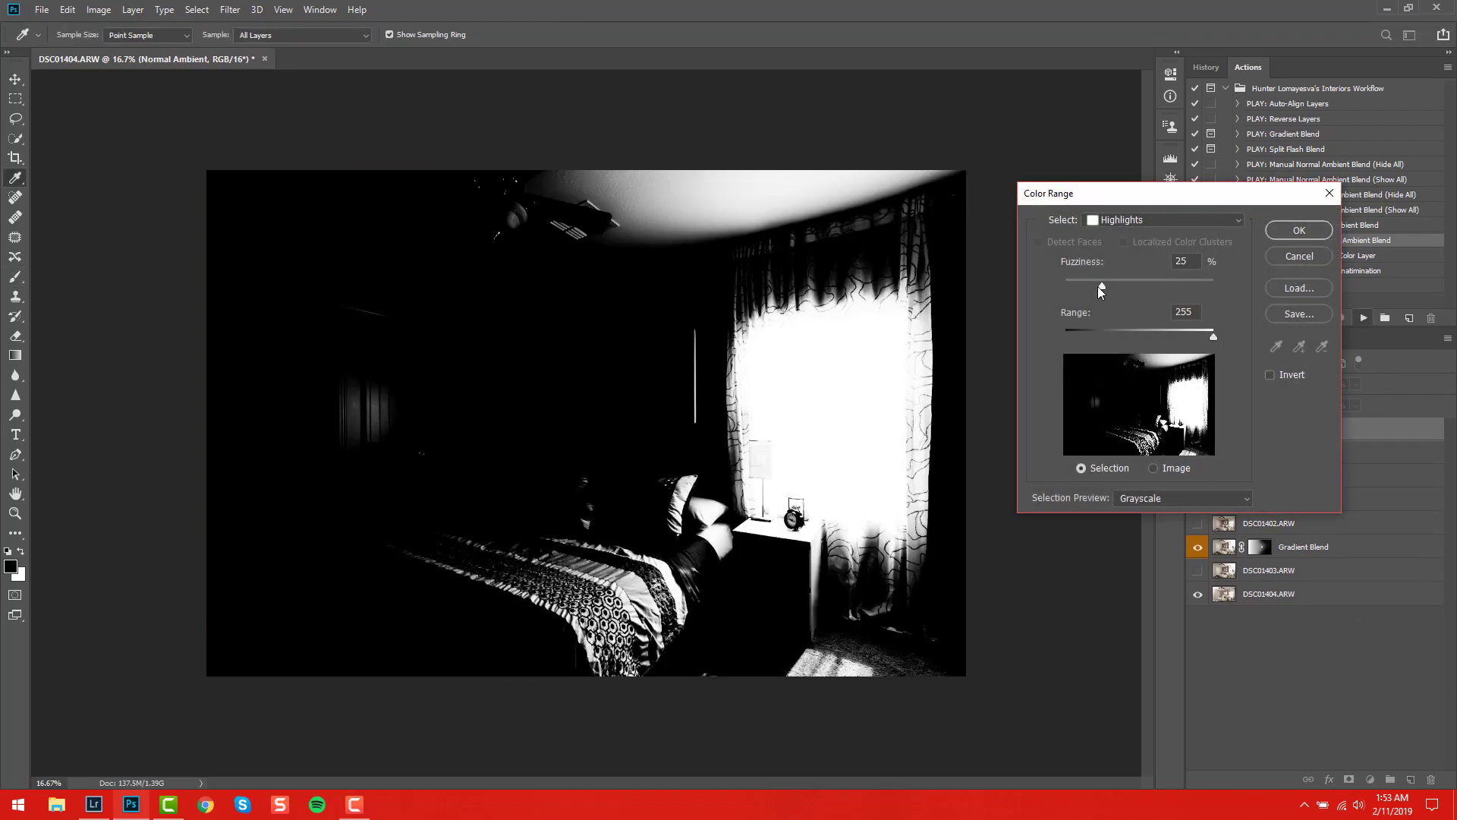
drag(1098, 286, 1138, 282)
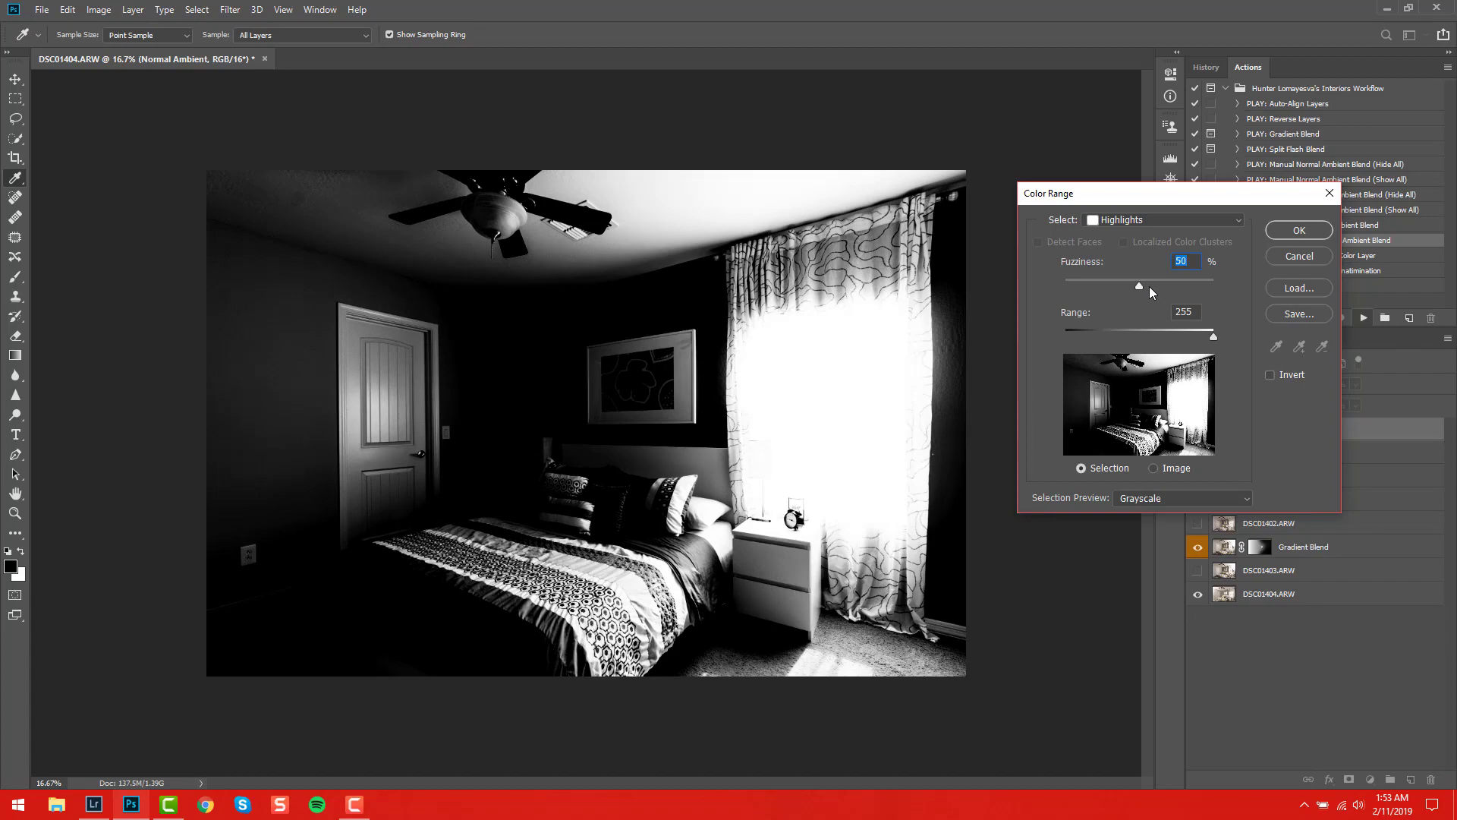
drag(1149, 285, 1155, 285)
click(1267, 229)
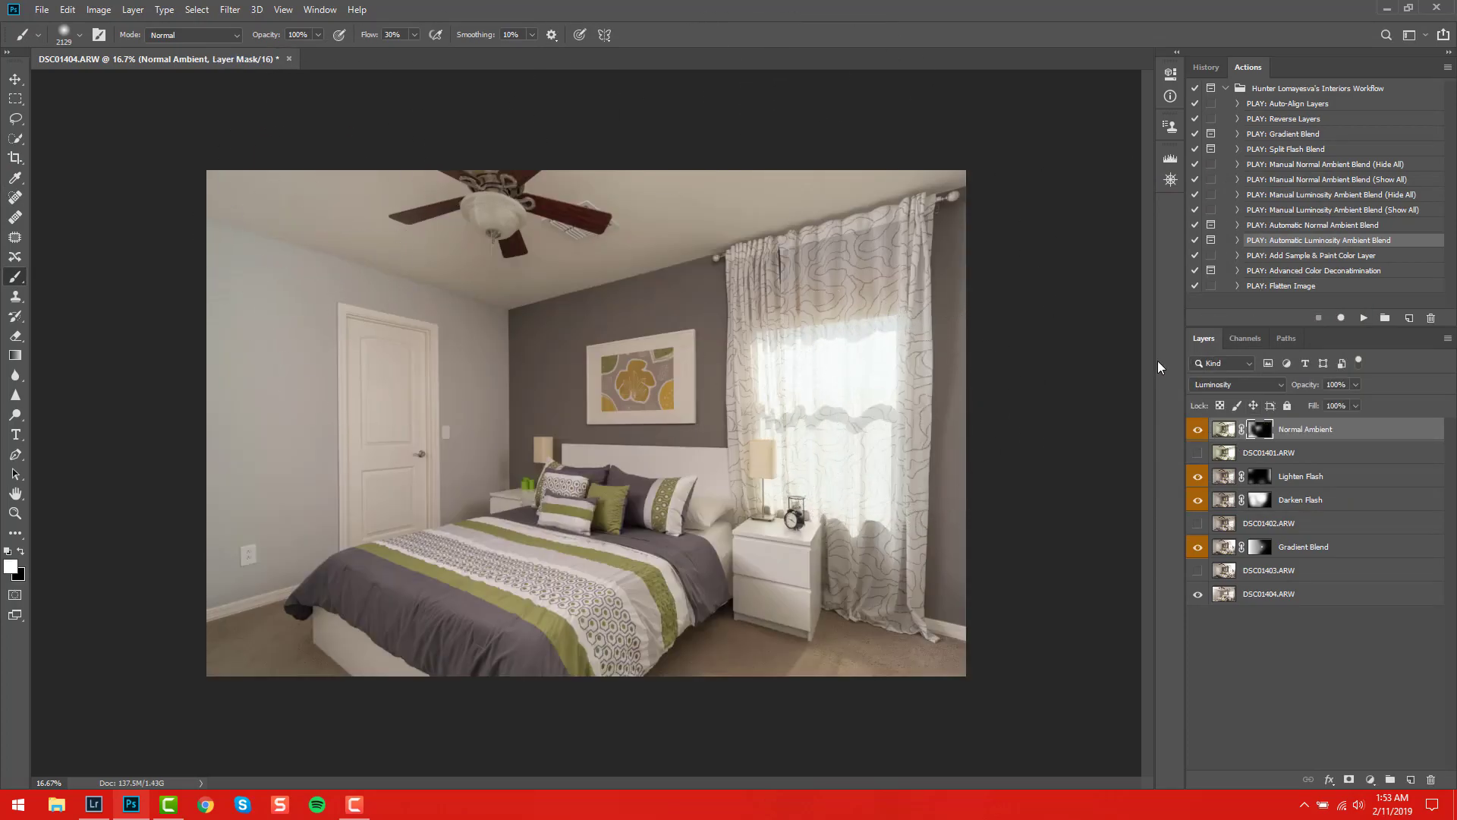
Toggle the Normal Ambient layer's visibility to compare, leaving the luminosity blend visible
click(1224, 430)
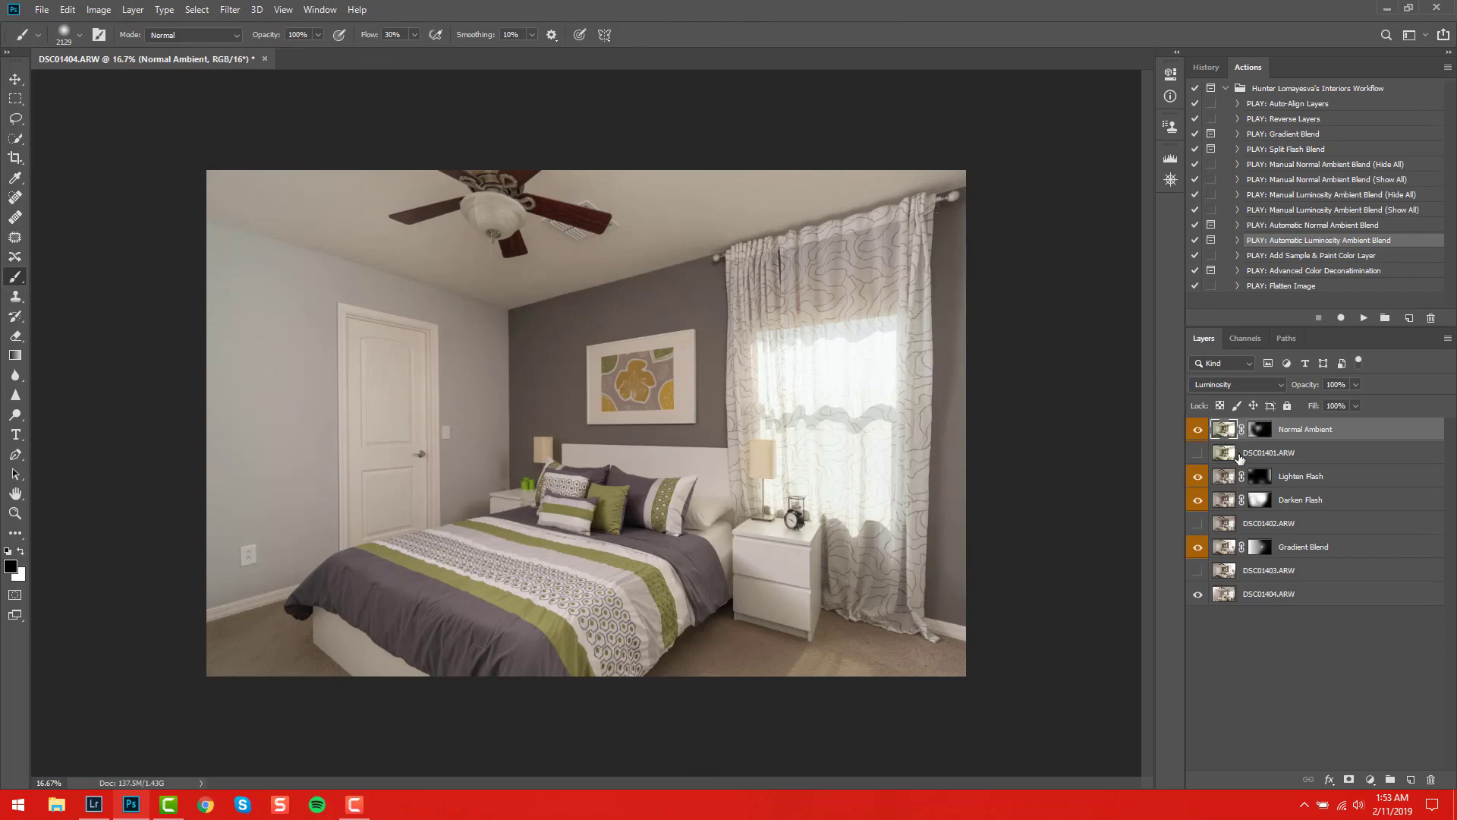
click(1197, 430)
click(1196, 430)
click(1197, 430)
click(1197, 430)
click(1197, 430)
click(1197, 430)
click(1196, 430)
click(1196, 430)
click(1197, 430)
click(1197, 430)
Play Add Sample & Paint Color Layer and shrink the brush
click(1346, 256)
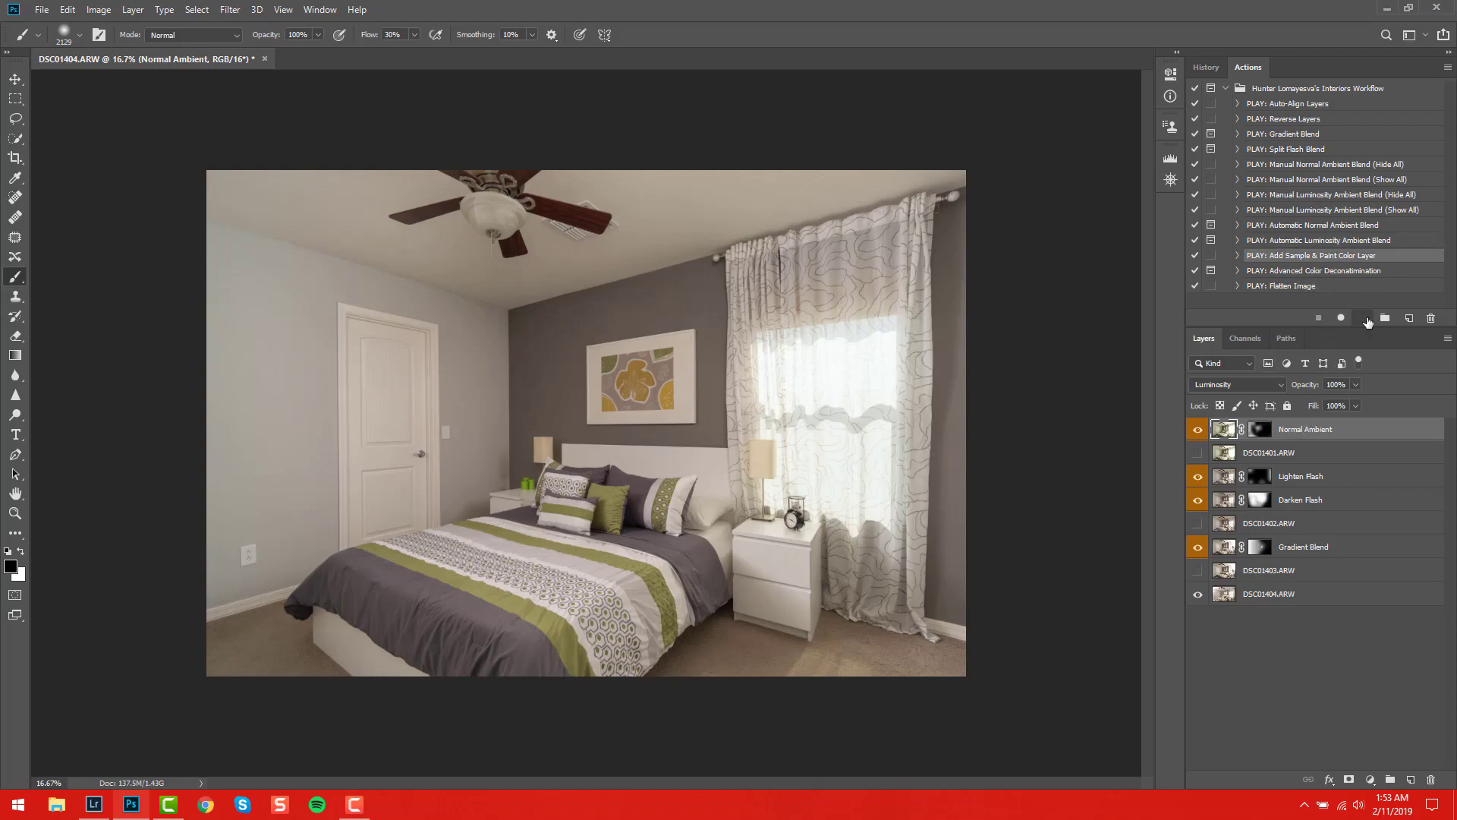
click(1364, 317)
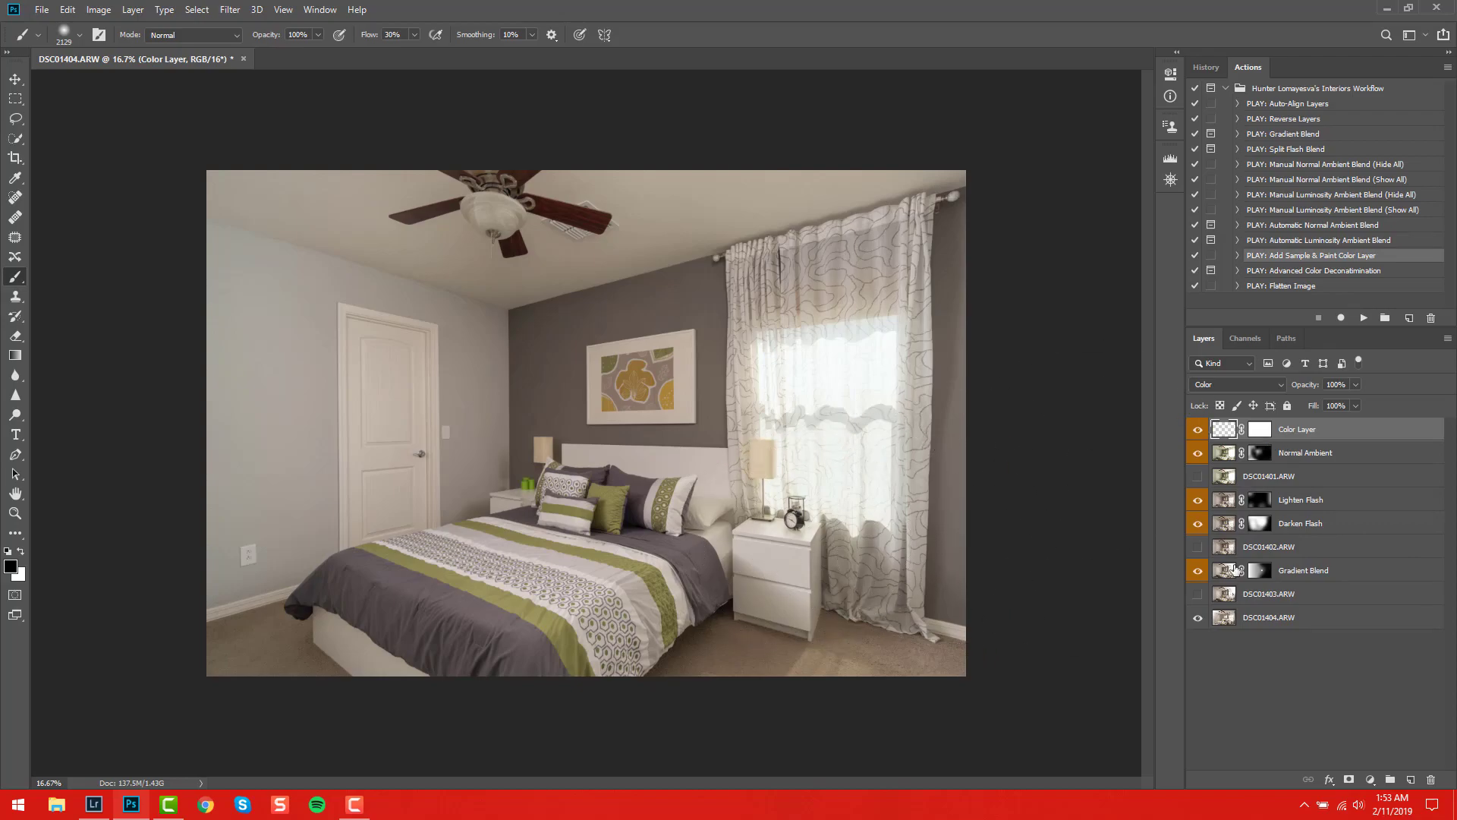
drag(593, 326, 599, 322)
drag(620, 371, 557, 376)
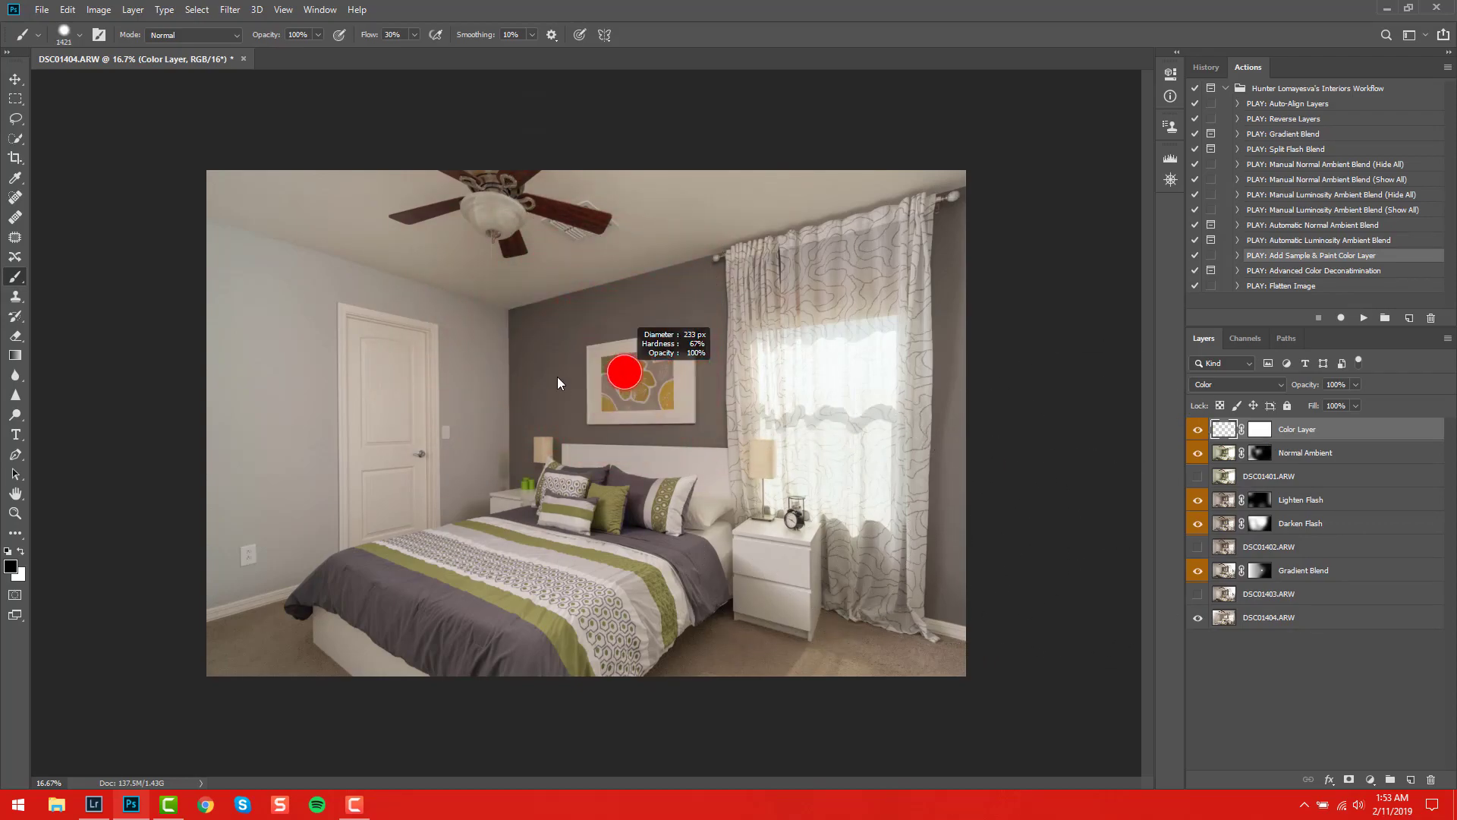
Sample colours from the ceiling and door, test-paint tan on the ceiling, then resample a greyish beige
alt+click(523, 267)
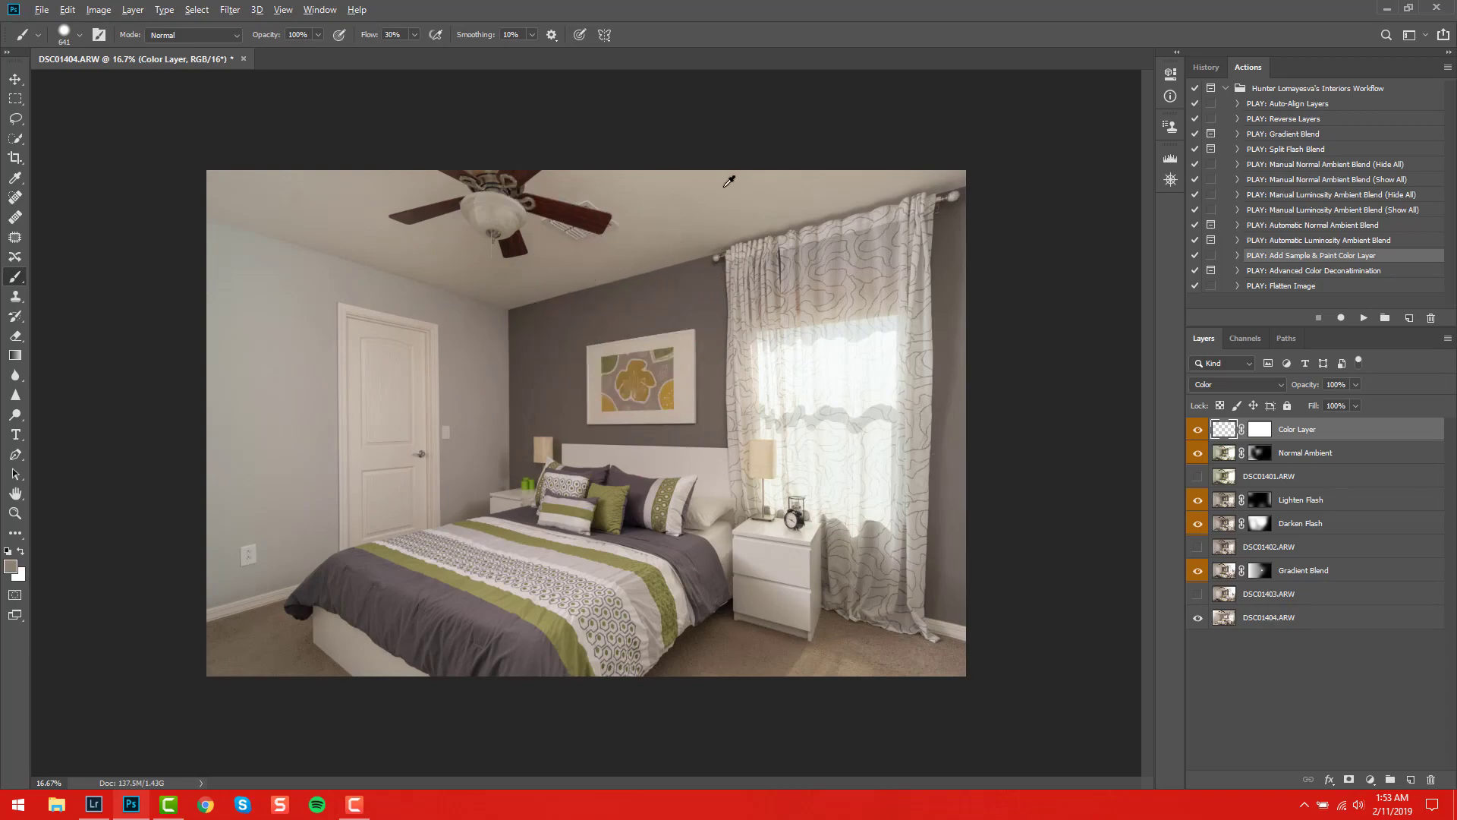
alt+click(408, 418)
alt+click(667, 292)
mouse_move(668, 292)
mouse_down()
mouse_move(659, 198)
mouse_move(296, 189)
mouse_move(590, 179)
mouse_move(529, 181)
mouse_move(510, 198)
mouse_move(825, 177)
mouse_move(680, 178)
mouse_move(594, 225)
mouse_move(436, 241)
mouse_up()
alt+click(237, 198)
Delete the Color Layer and play Advanced Color Decontamination to add the desaturation and Black & White layers
key(Delete)
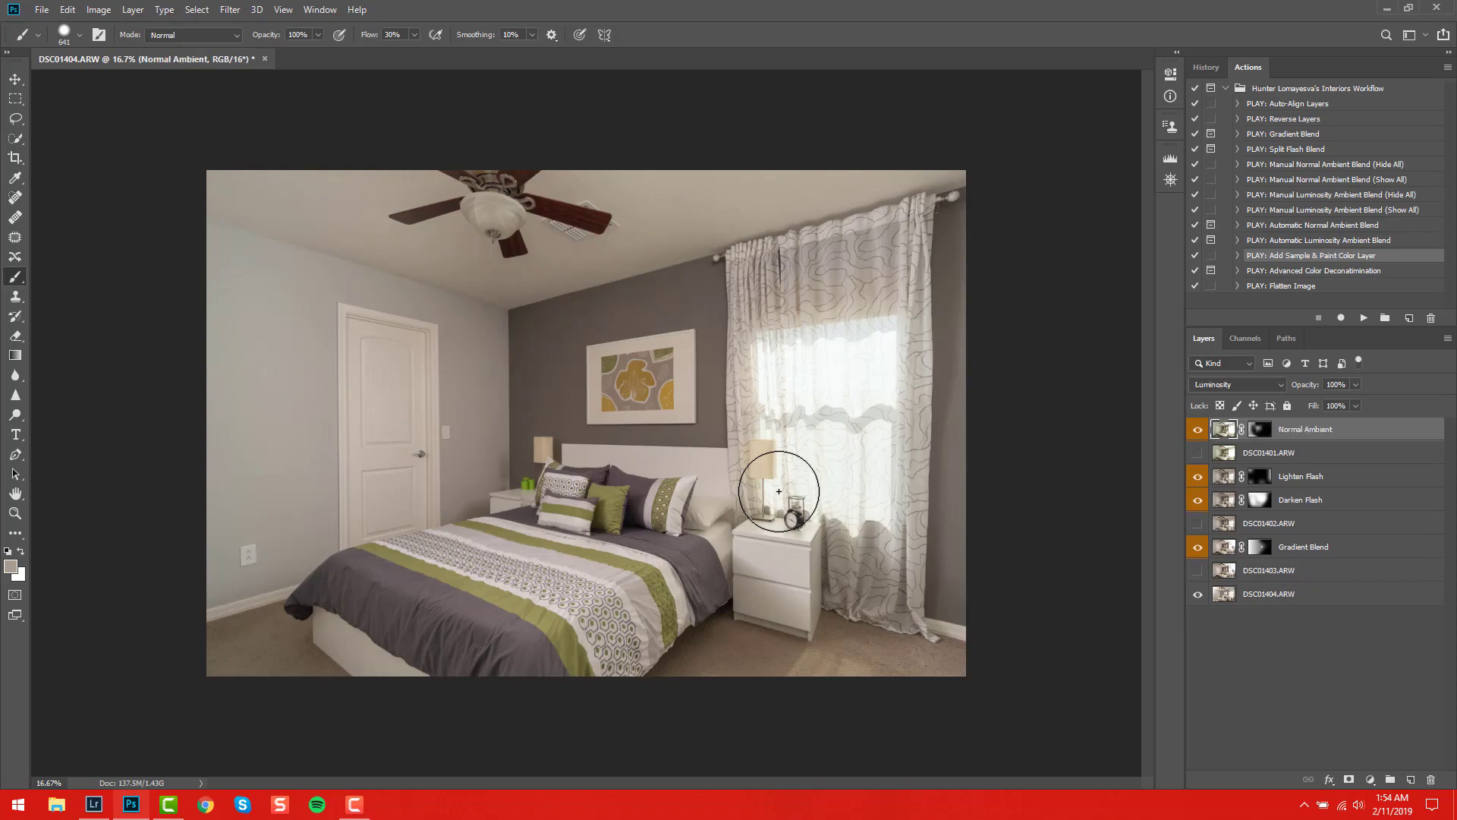
click(1290, 271)
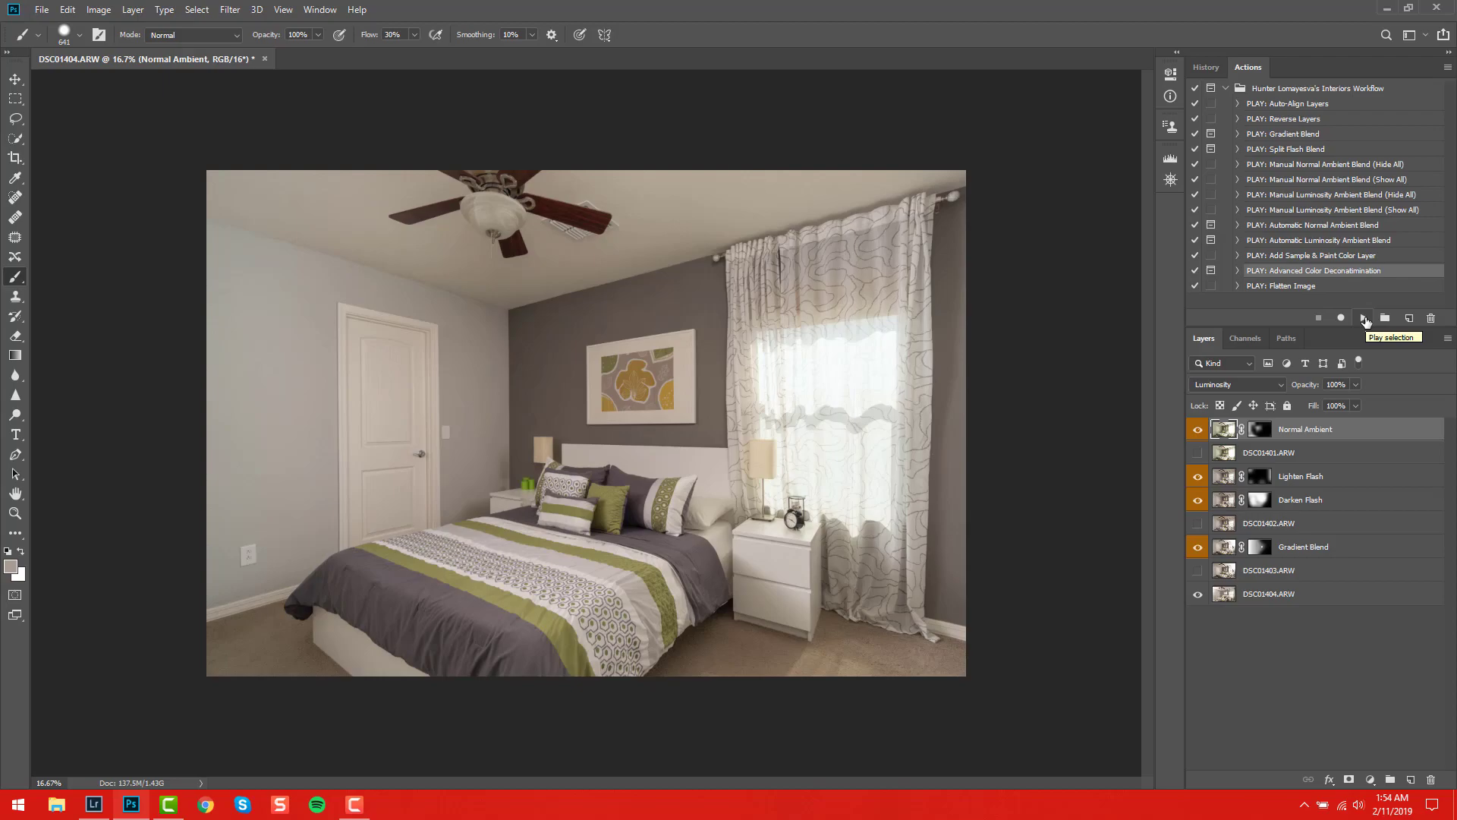
click(1363, 318)
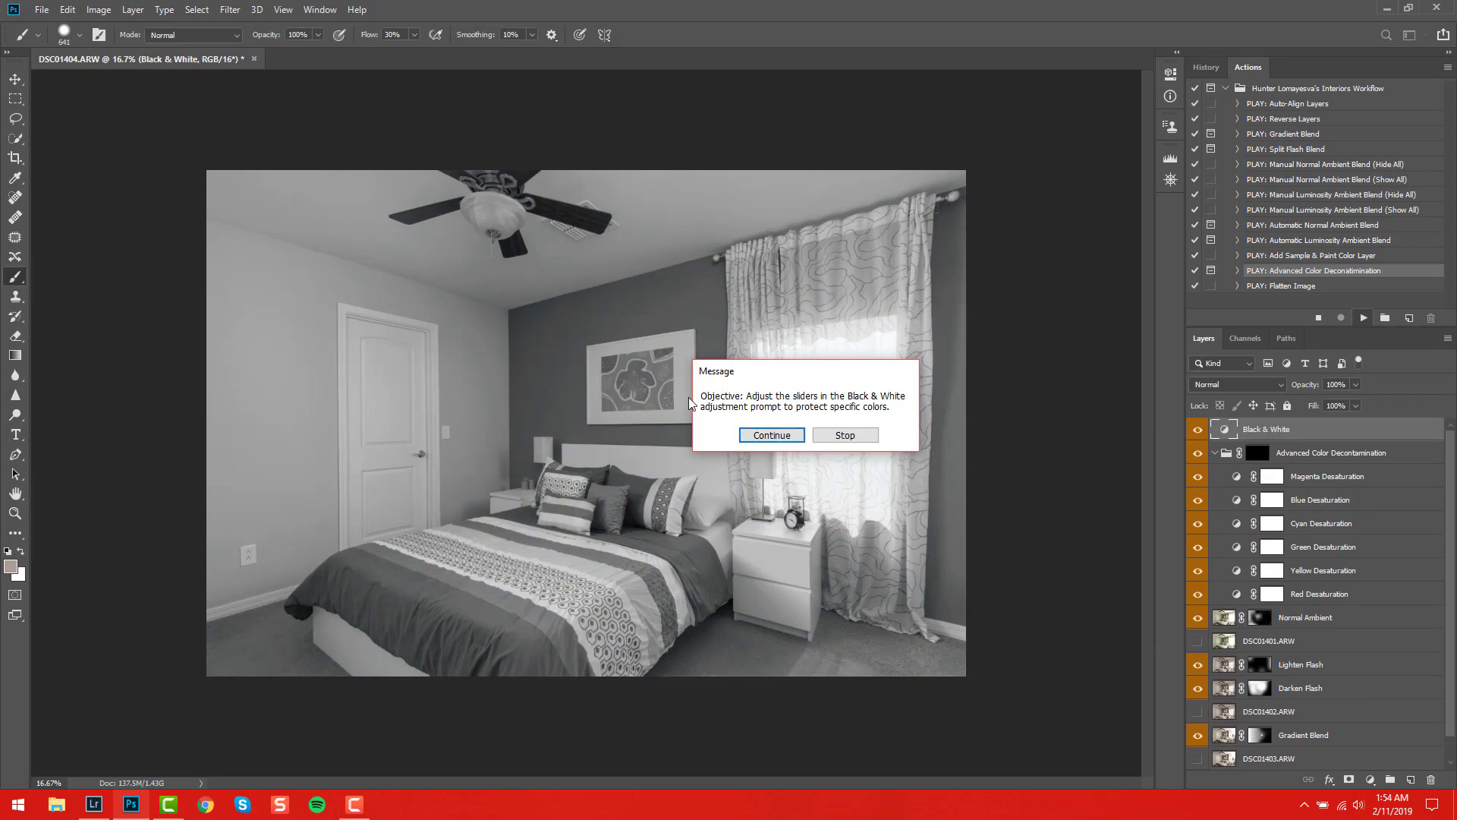
Continue to the Black & White adjustment and reset it to the Default preset
click(779, 434)
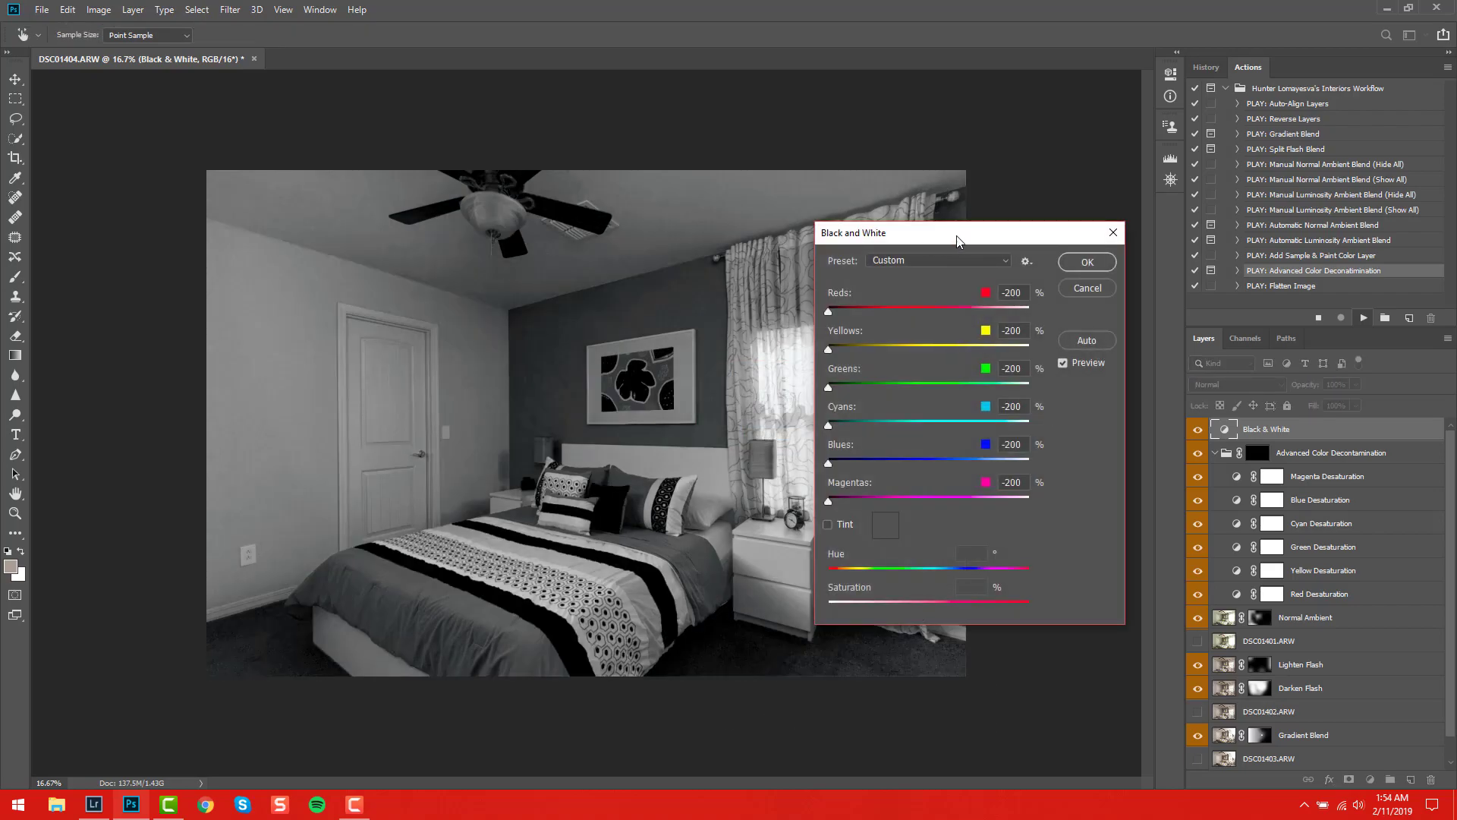
drag(923, 240, 1147, 179)
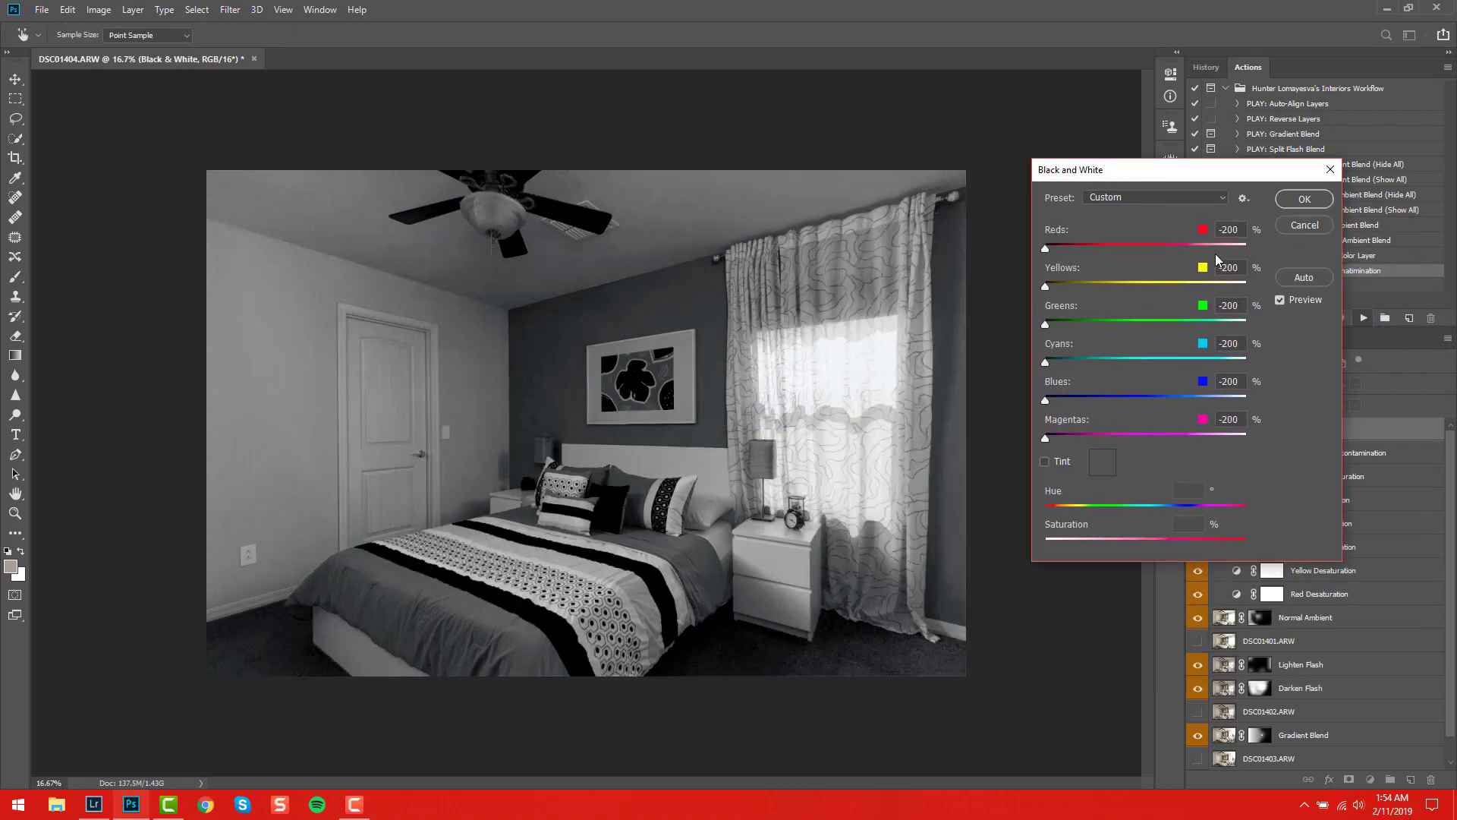
click(1149, 197)
click(1147, 219)
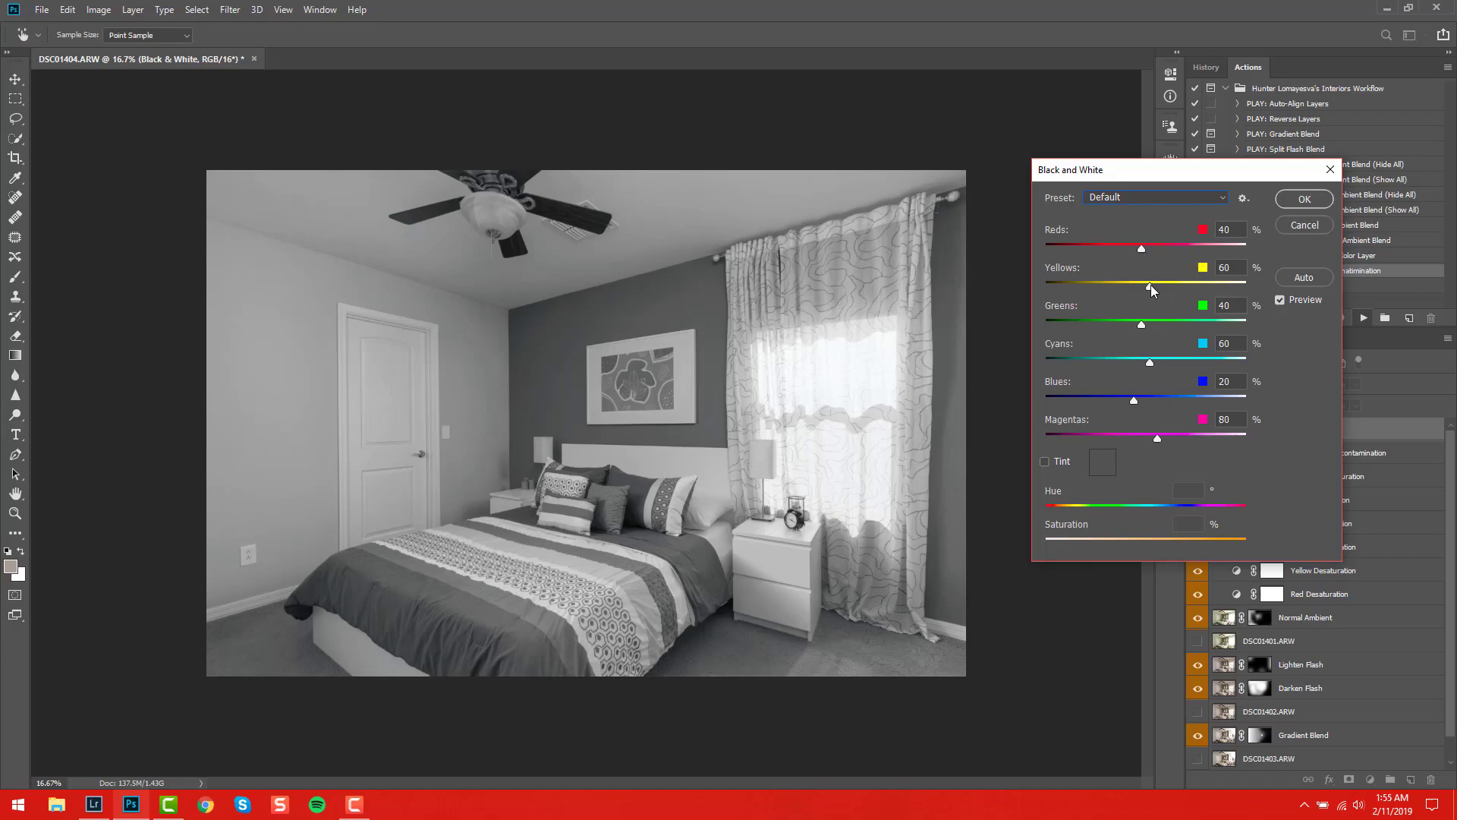
Set Yellows -200, Reds 62, Greens 51 and Cyans 36, then accept the mix
drag(1150, 285, 1442, 287)
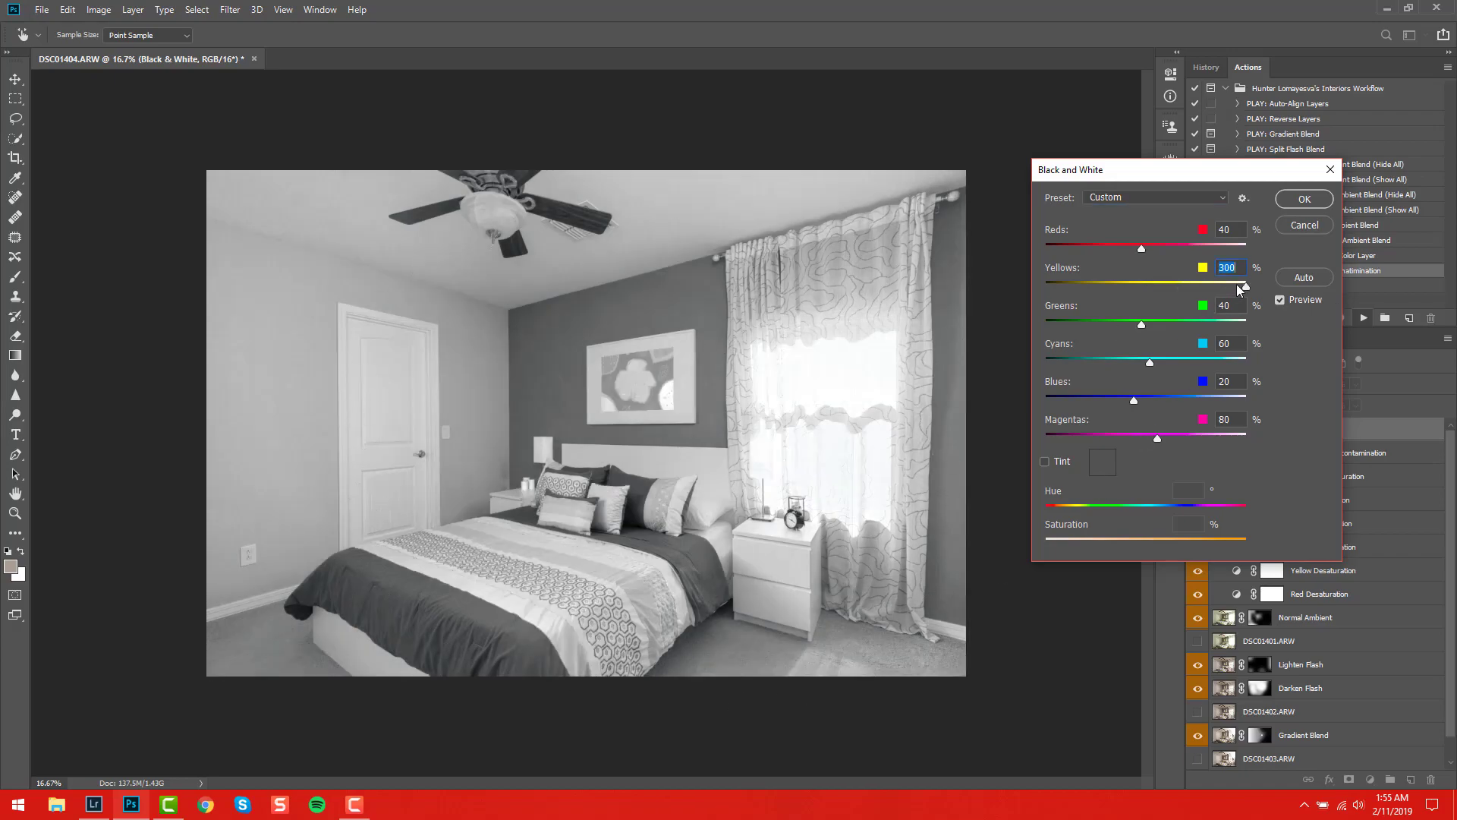
drag(1245, 286, 1045, 287)
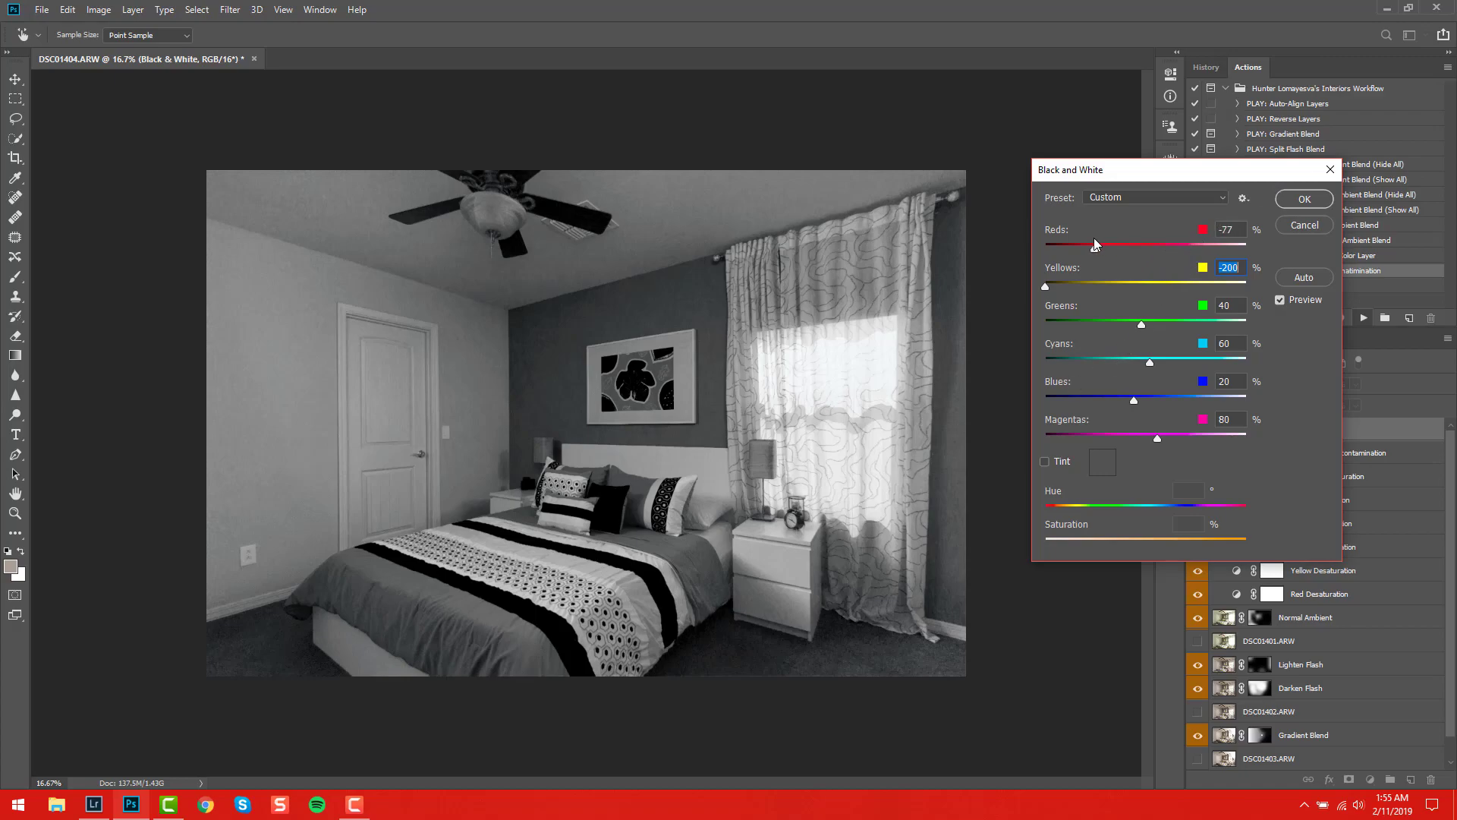
drag(1095, 248, 1150, 249)
click(1146, 324)
drag(1151, 362, 1176, 440)
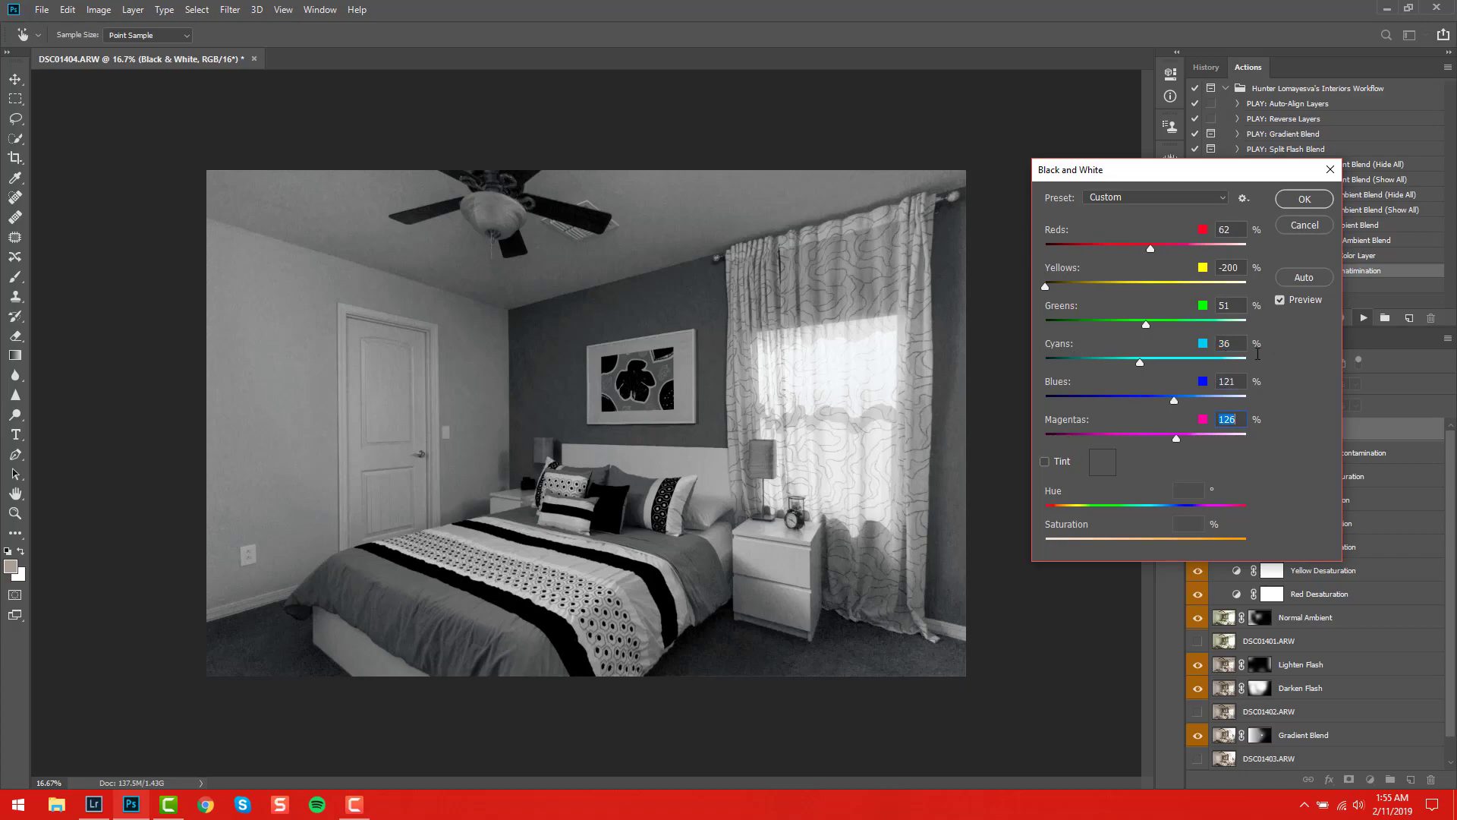
click(1304, 198)
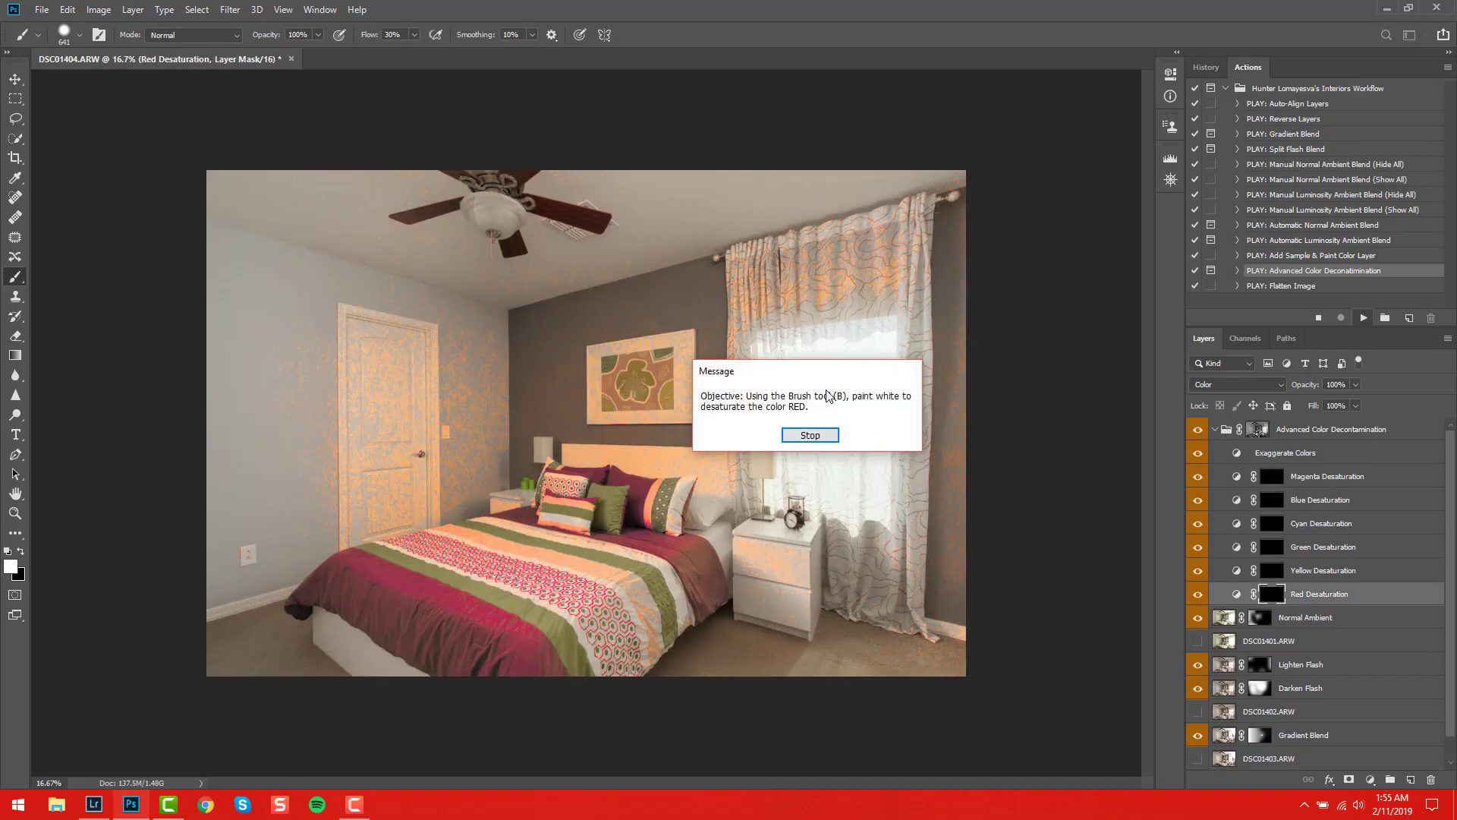
Stop the action at the red desaturation prompt and zoom in to inspect the bed, then back out
drag(827, 372, 1127, 226)
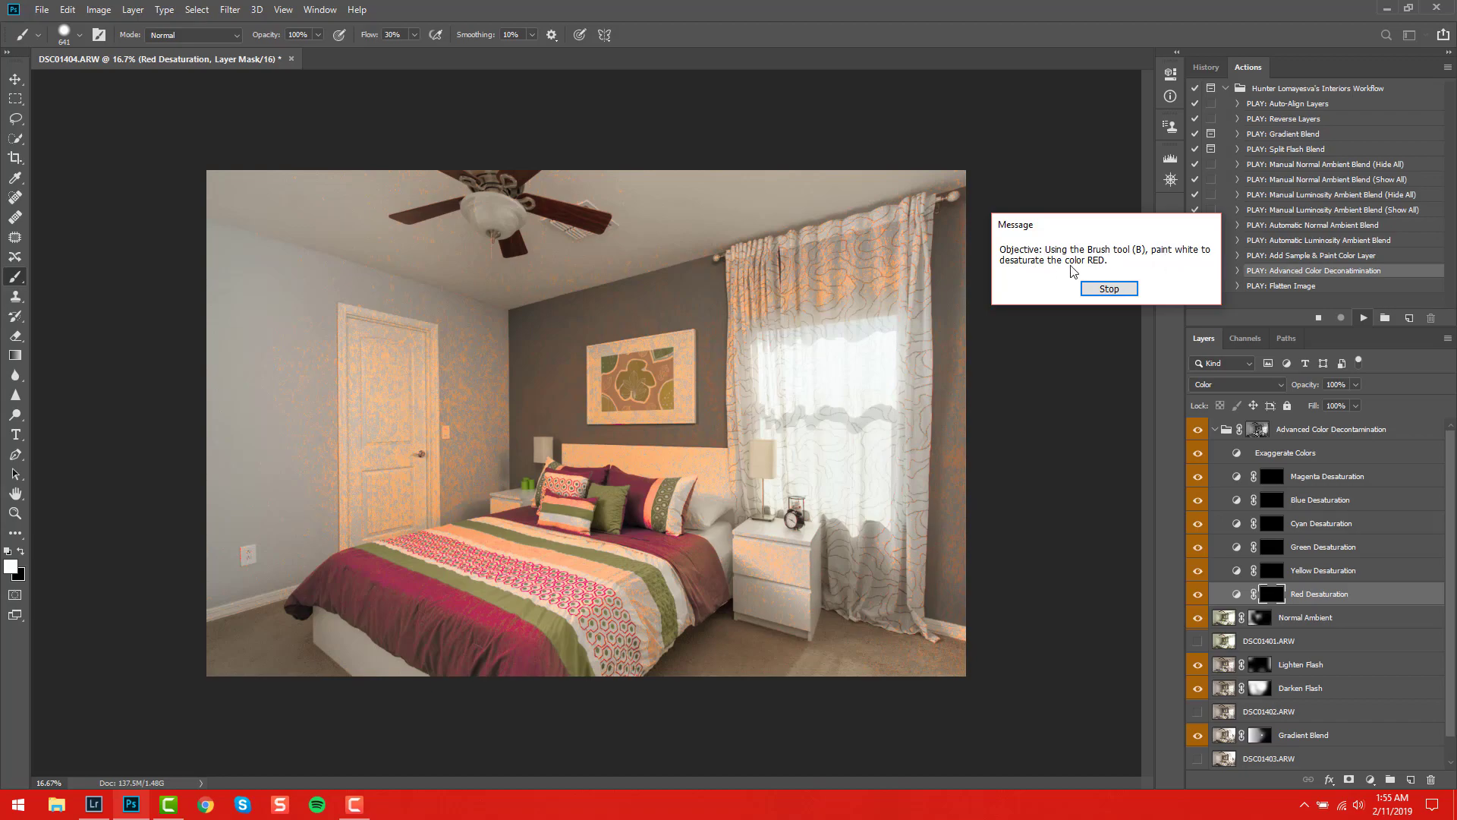
click(1104, 288)
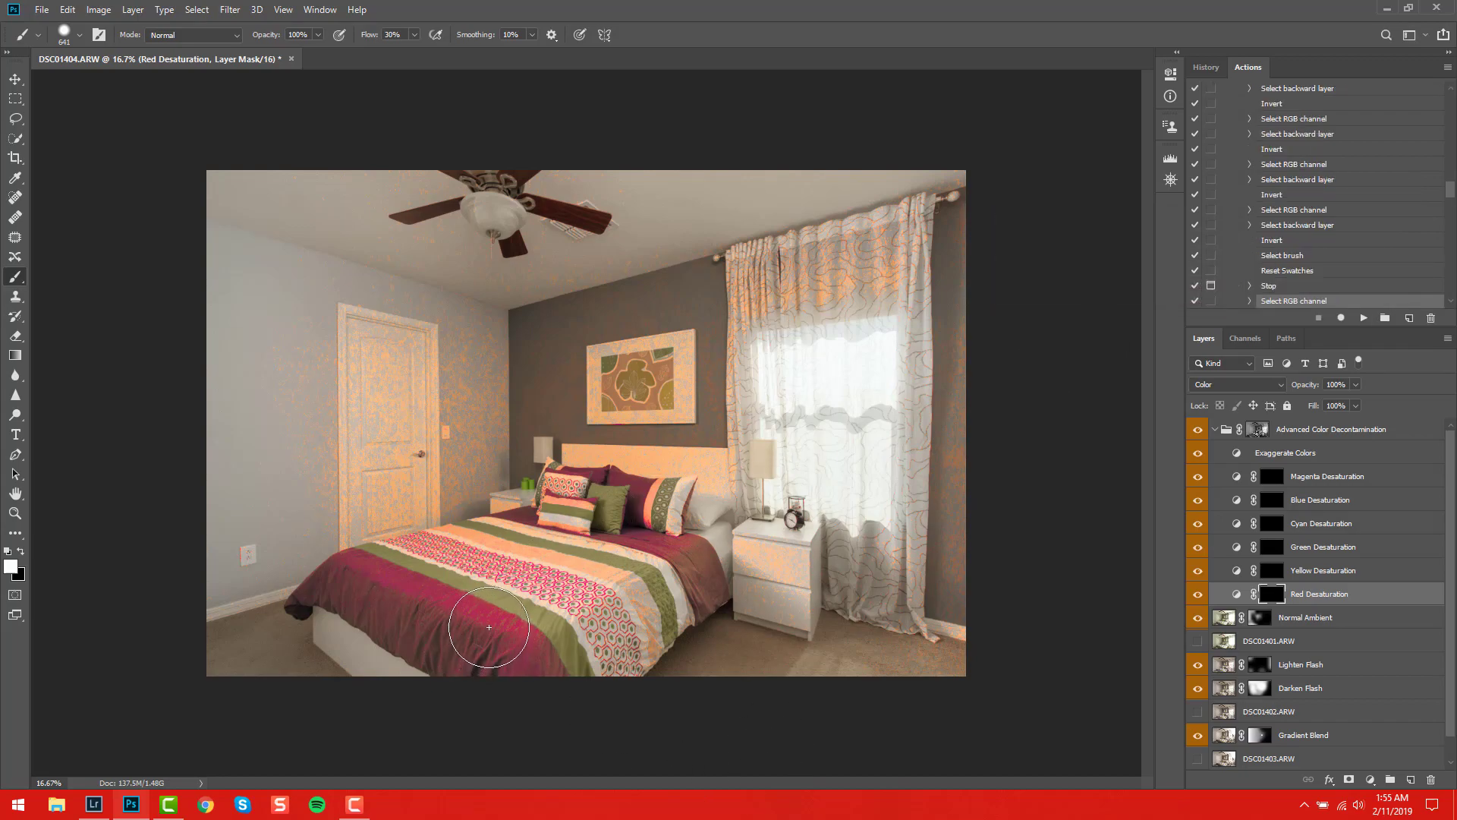
key(z)
drag(484, 617, 504, 586)
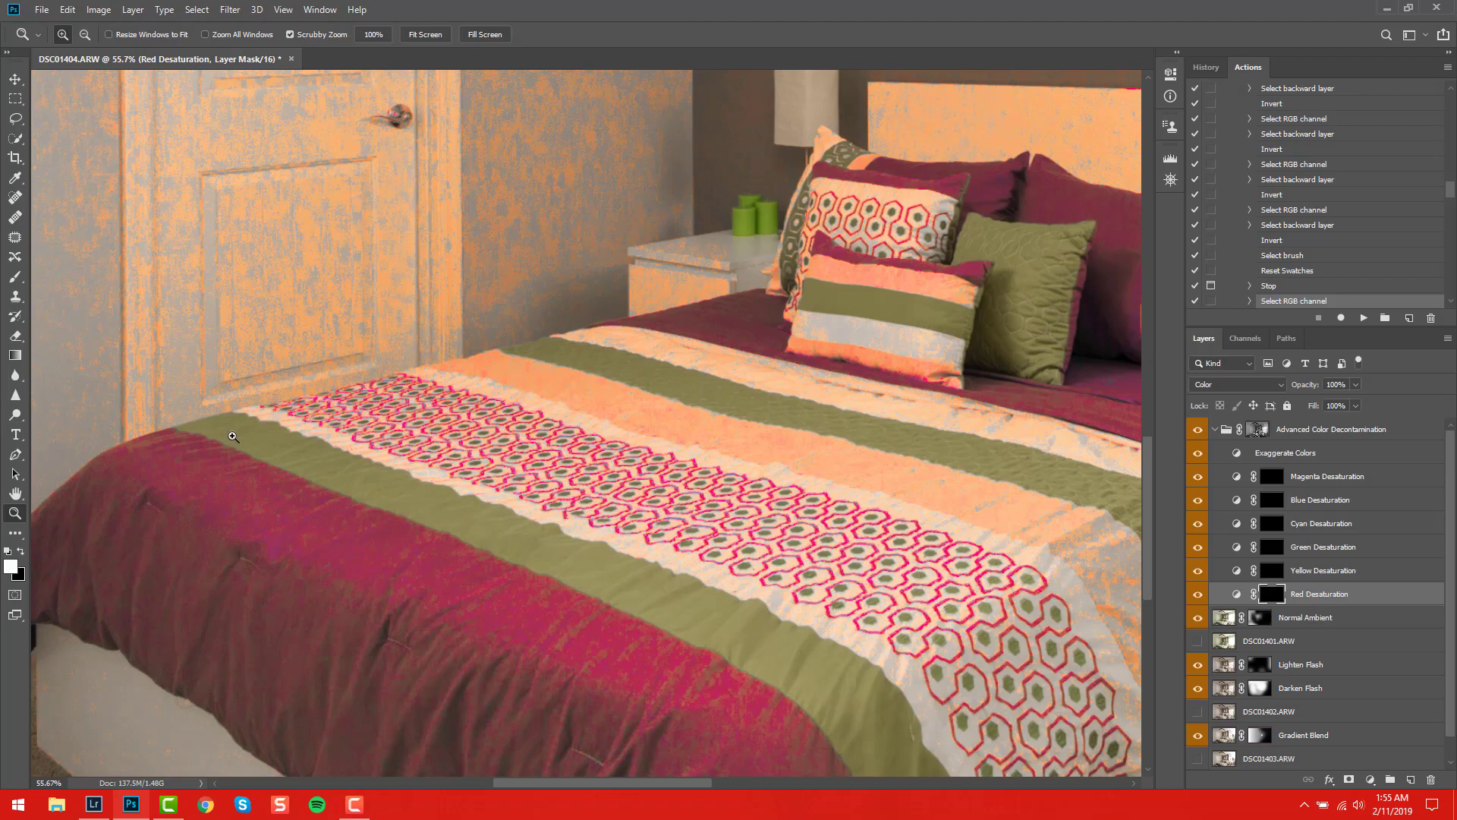
drag(788, 466, 738, 466)
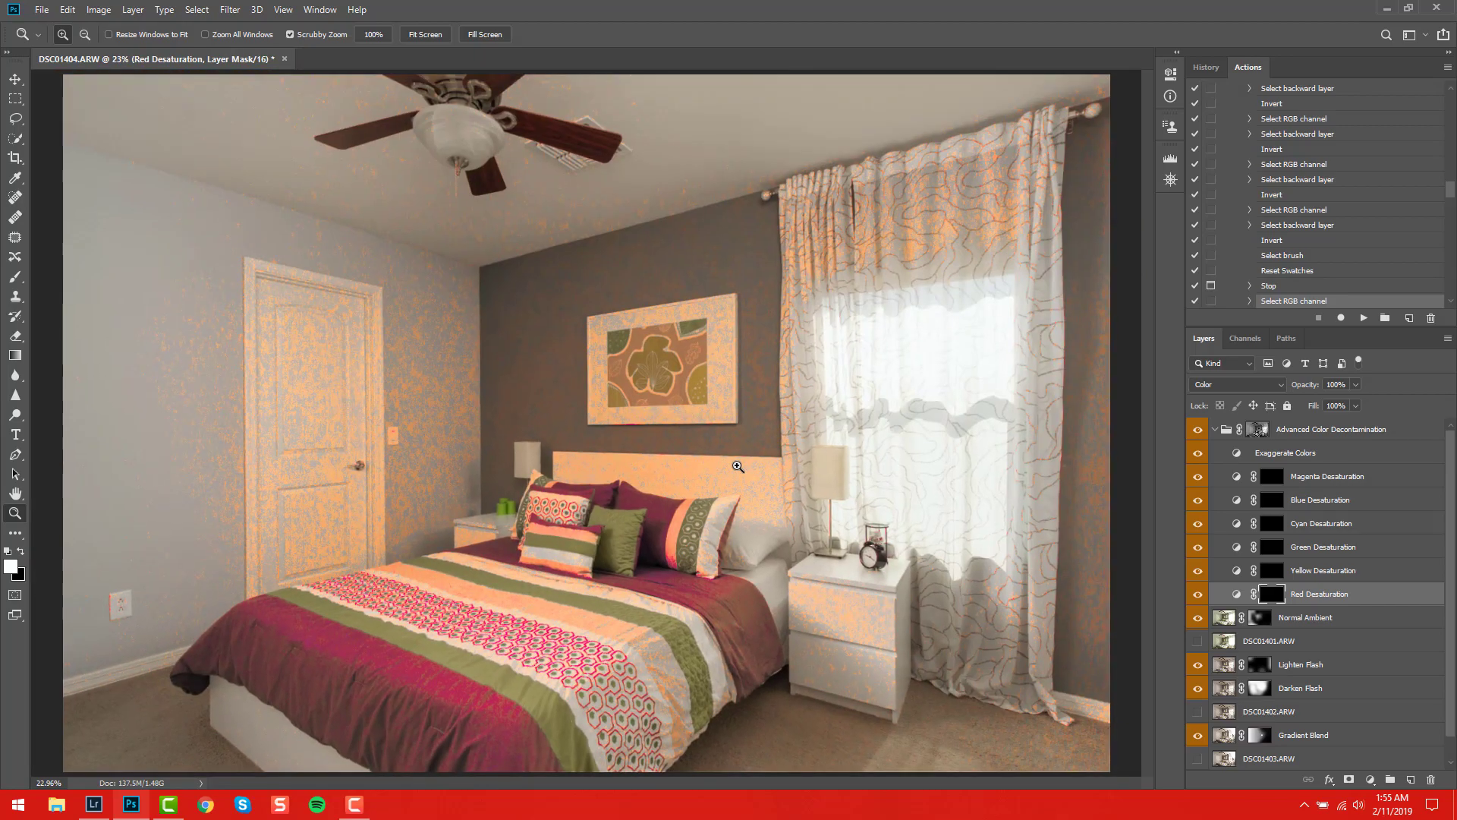
alt+click(737, 466)
Enlarge and soften the brush, then paint white over the curtain on the Red Desaturation mask
key(b)
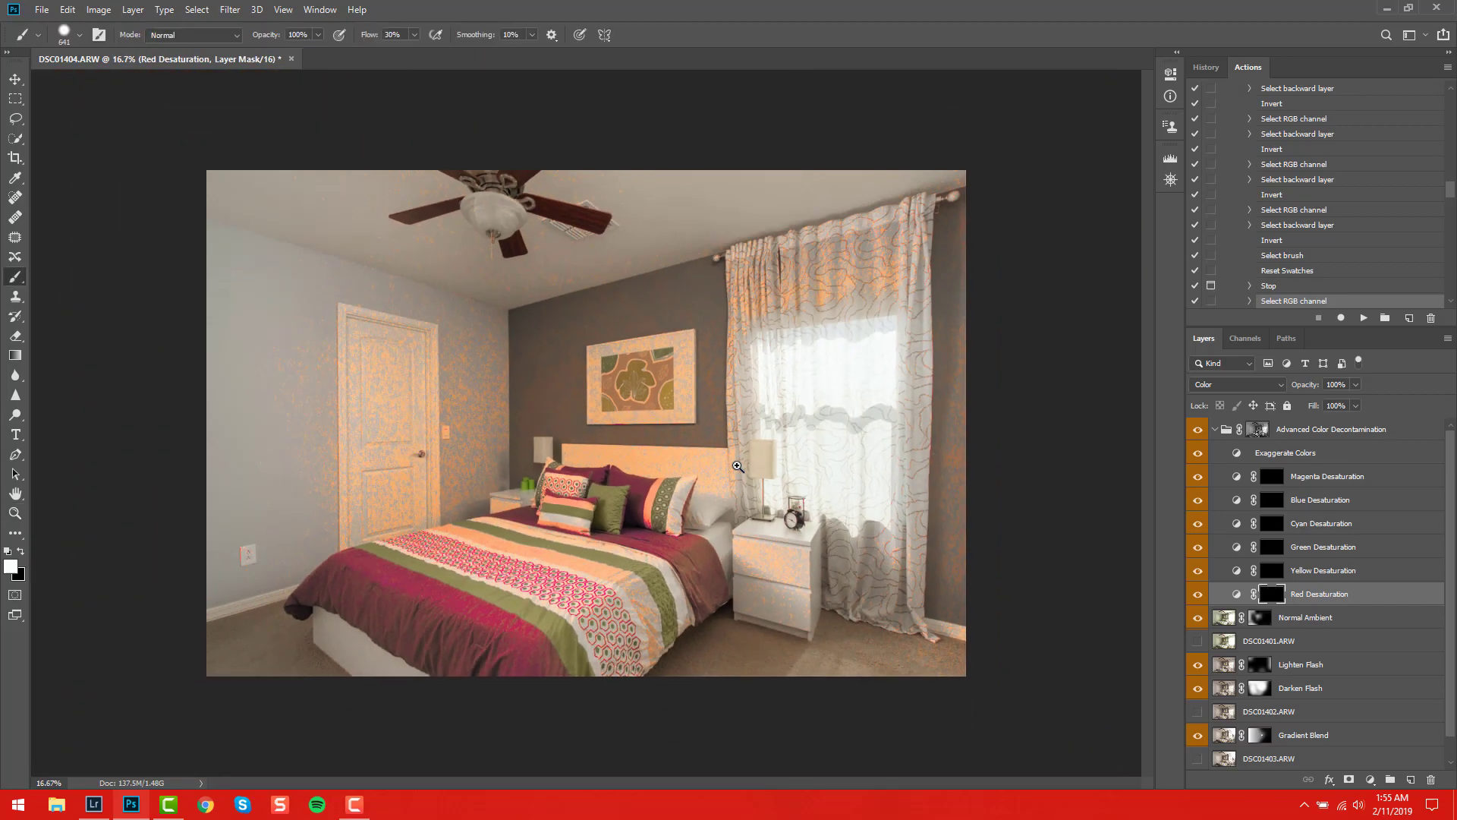
mouse_move(411, 622)
mouse_down()
mouse_move(425, 599)
mouse_move(402, 544)
mouse_move(352, 564)
mouse_up()
drag(861, 626, 1040, 504)
Resume to yellow desaturation and paint out the yellow on the upper curtain, ceiling, bed and wall
click(1364, 318)
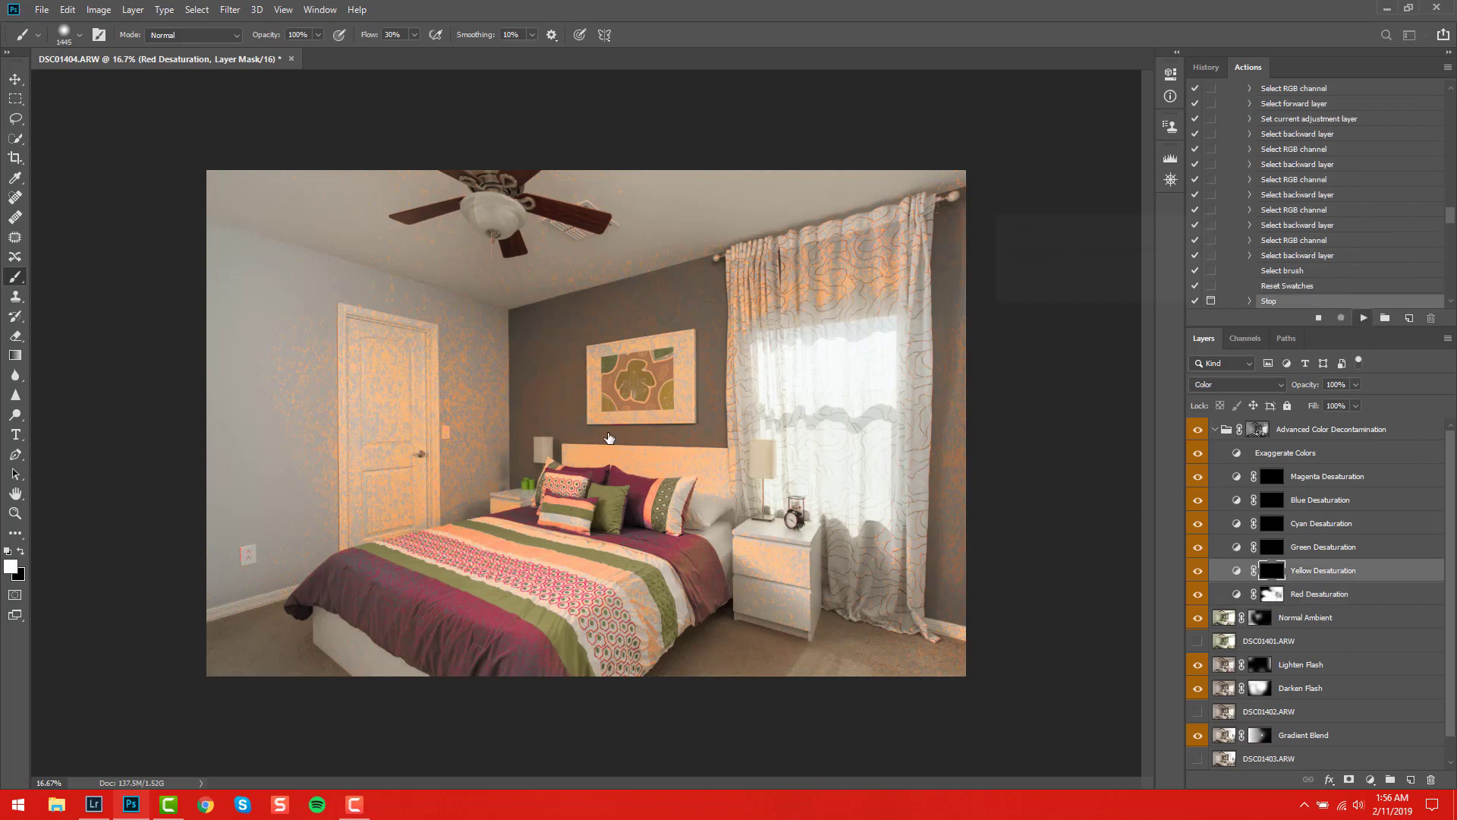
click(1110, 288)
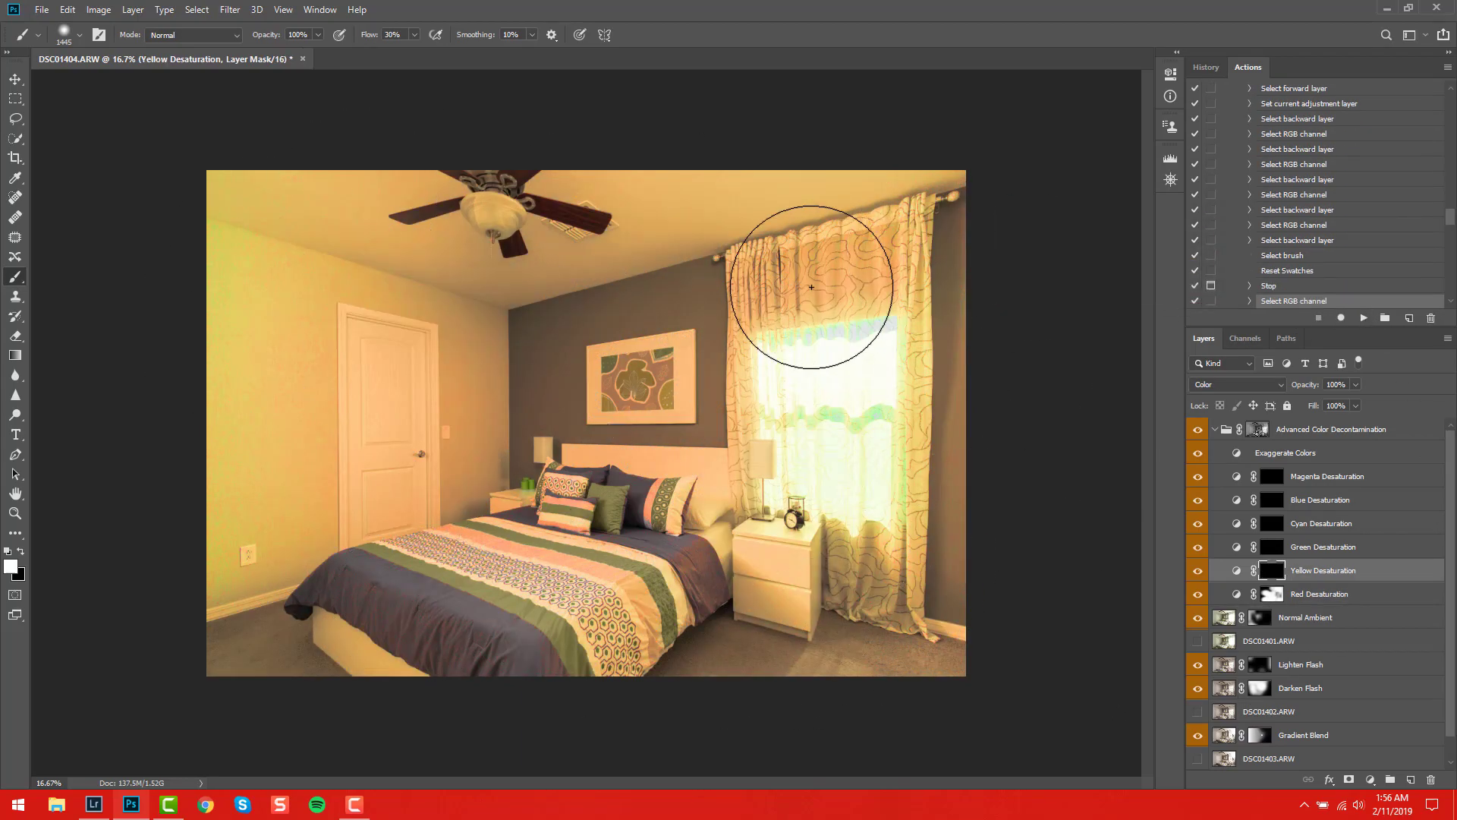
mouse_move(813, 293)
mouse_down()
mouse_move(845, 325)
mouse_move(861, 291)
mouse_up()
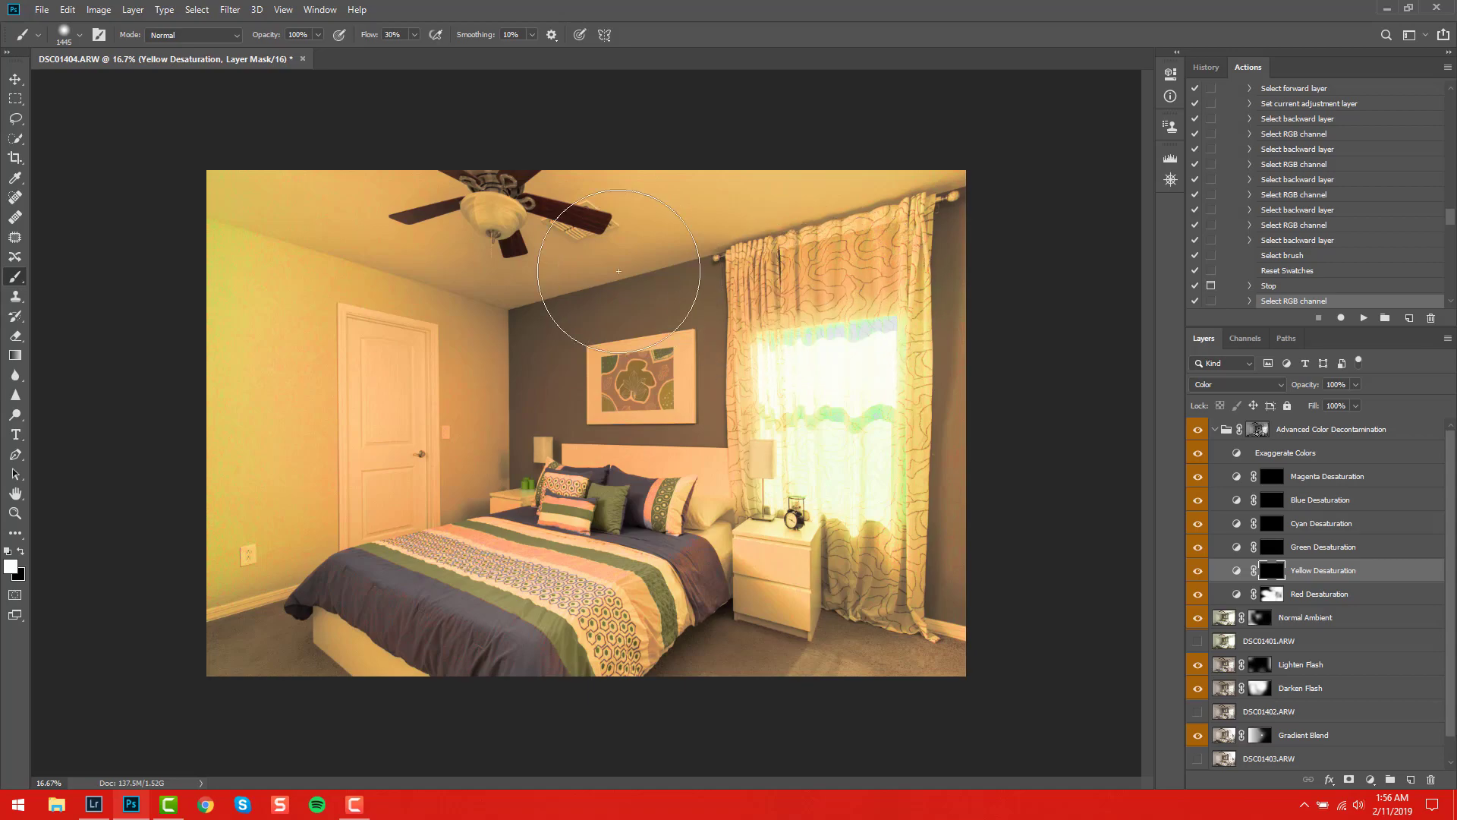
drag(299, 287, 398, 287)
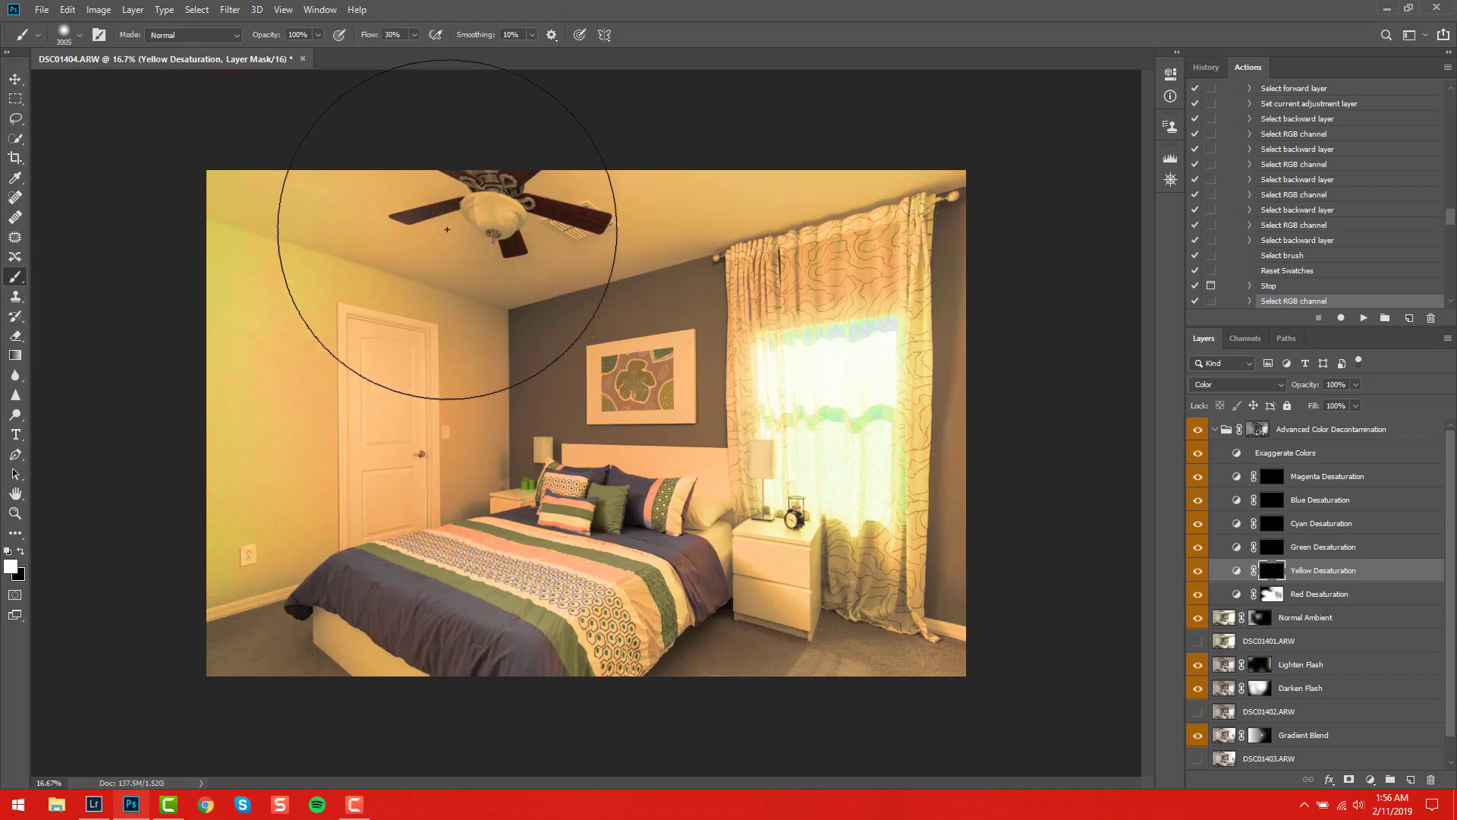
mouse_move(440, 244)
mouse_down()
mouse_move(269, 261)
mouse_move(76, 251)
mouse_move(643, 217)
mouse_move(609, 235)
mouse_move(544, 231)
mouse_move(700, 193)
mouse_move(980, 195)
mouse_move(805, 221)
mouse_move(909, 286)
mouse_move(921, 512)
mouse_move(875, 530)
mouse_move(812, 608)
mouse_move(565, 478)
mouse_move(562, 568)
mouse_move(498, 572)
mouse_move(325, 530)
mouse_move(217, 466)
mouse_move(239, 482)
mouse_move(204, 486)
mouse_move(455, 472)
mouse_up()
drag(500, 516, 423, 538)
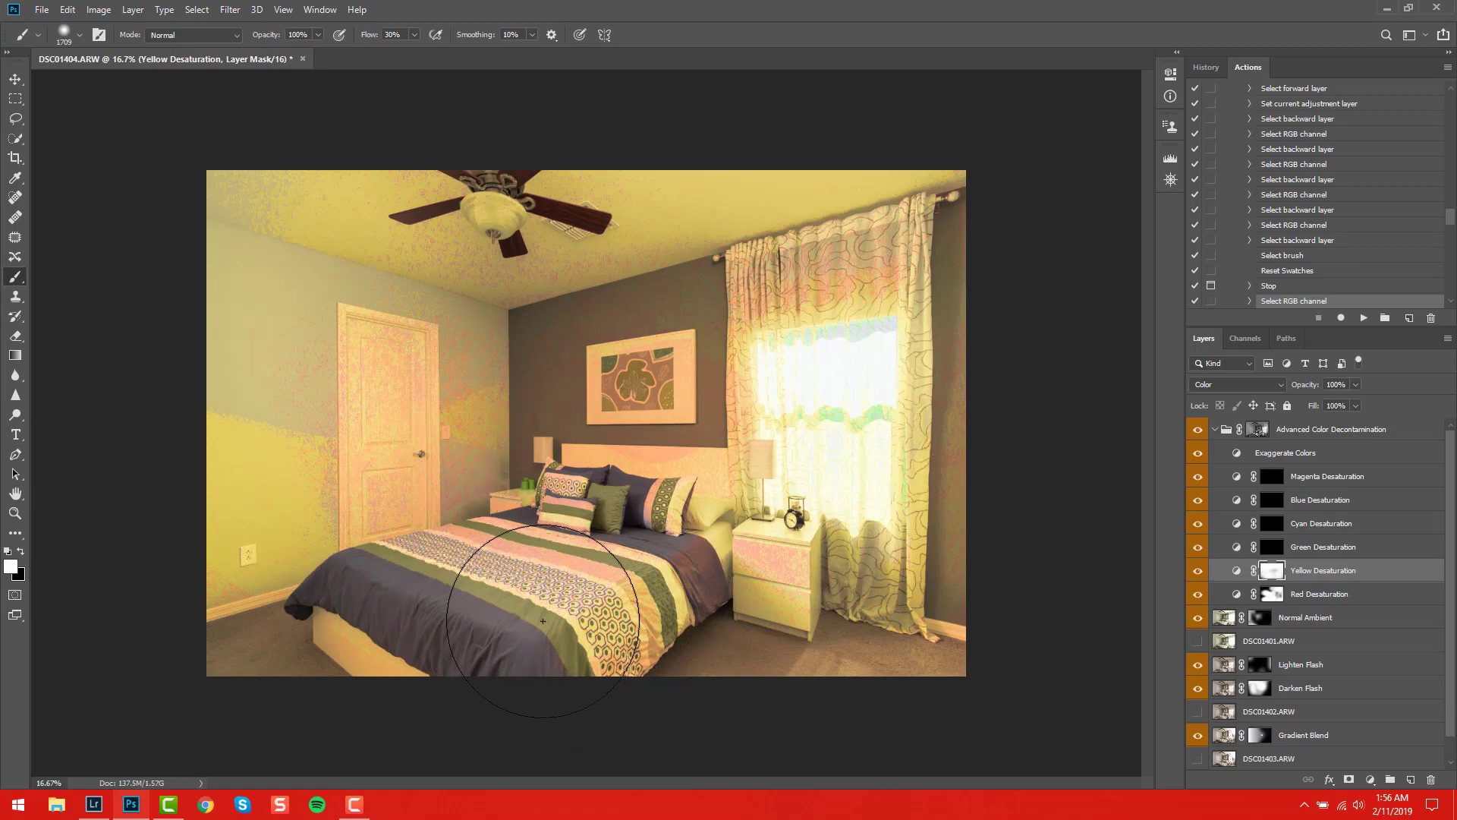
Clean yellow from the left wall, lamp and curtain with a smaller brush, then continue the action
mouse_move(319, 546)
mouse_down()
mouse_move(281, 556)
mouse_move(336, 443)
mouse_move(225, 476)
mouse_move(360, 535)
mouse_move(225, 564)
mouse_move(356, 501)
mouse_move(361, 417)
mouse_up()
mouse_move(691, 273)
mouse_down()
mouse_move(780, 275)
mouse_move(615, 285)
mouse_move(600, 387)
mouse_move(889, 450)
mouse_move(526, 428)
mouse_move(688, 408)
mouse_move(880, 491)
mouse_move(762, 577)
mouse_move(920, 585)
mouse_move(923, 188)
mouse_move(990, 472)
mouse_move(967, 452)
mouse_move(934, 180)
mouse_move(648, 270)
mouse_move(780, 257)
mouse_up()
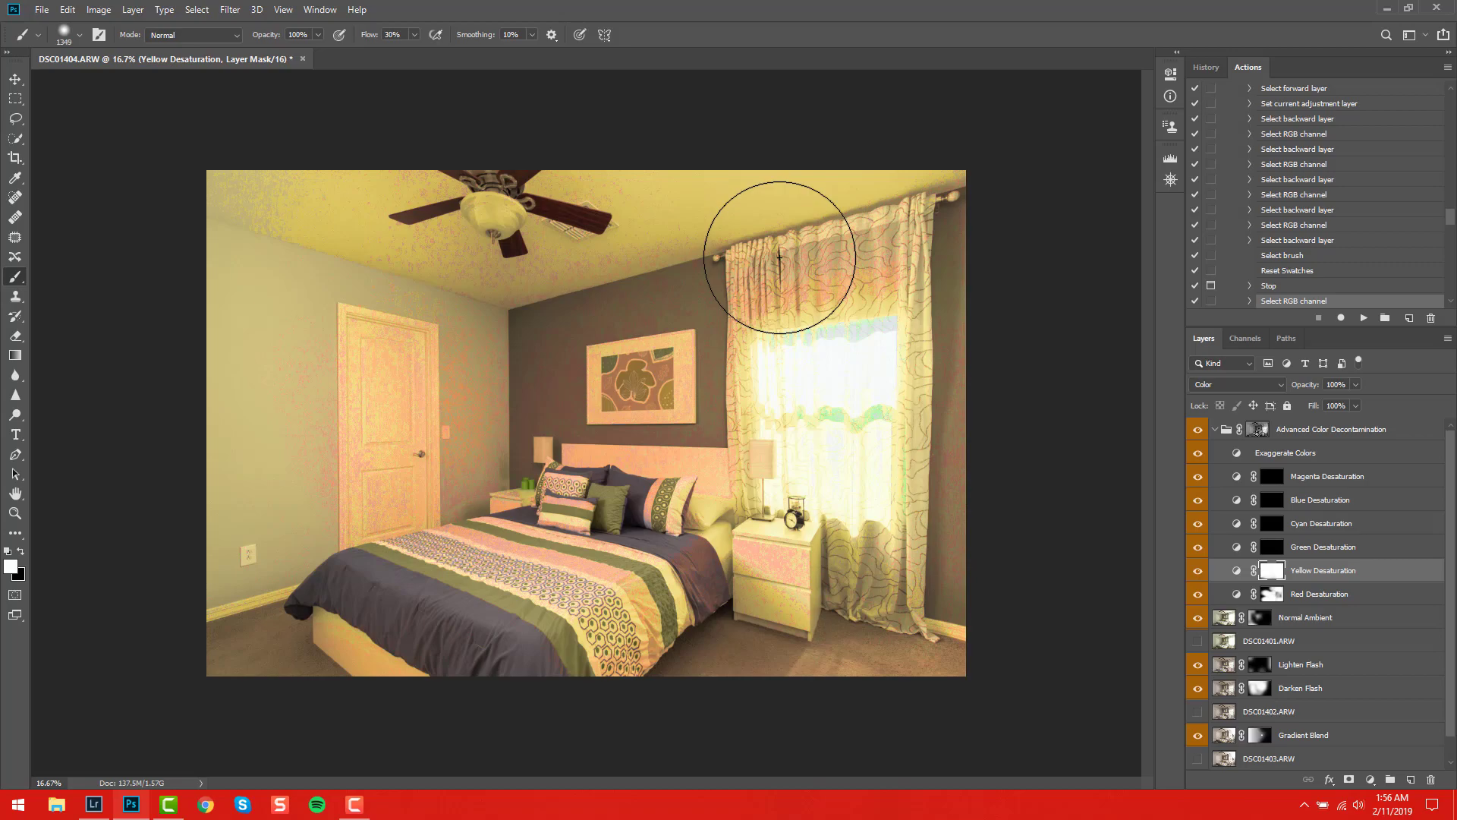
mouse_move(779, 257)
mouse_down()
mouse_move(951, 209)
mouse_move(780, 423)
mouse_move(787, 488)
mouse_move(769, 505)
mouse_up()
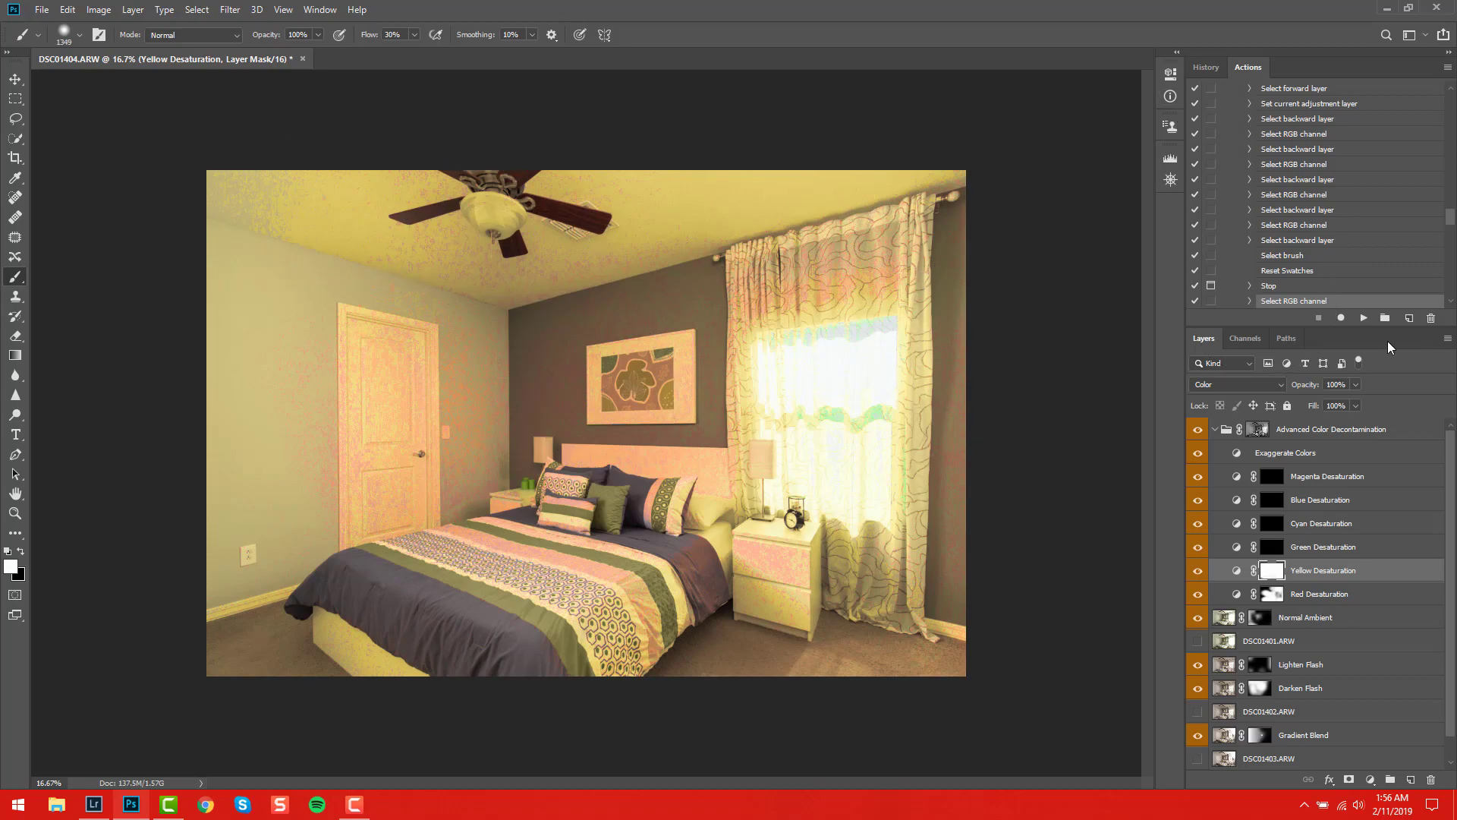
click(1370, 319)
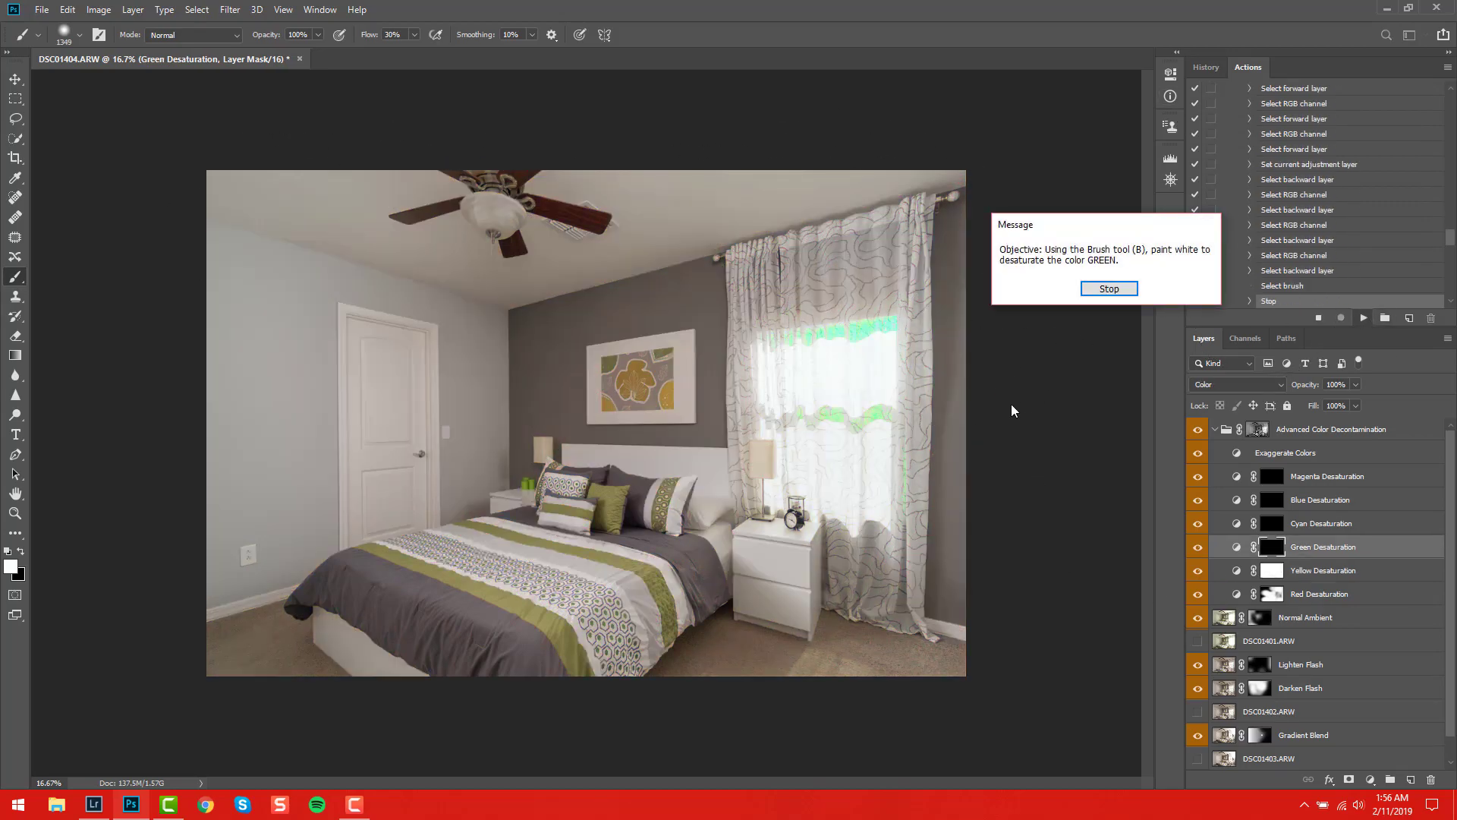
Inspect the curtain and window up close, then paint out the green tint on the lower curtain
click(1093, 288)
key(z)
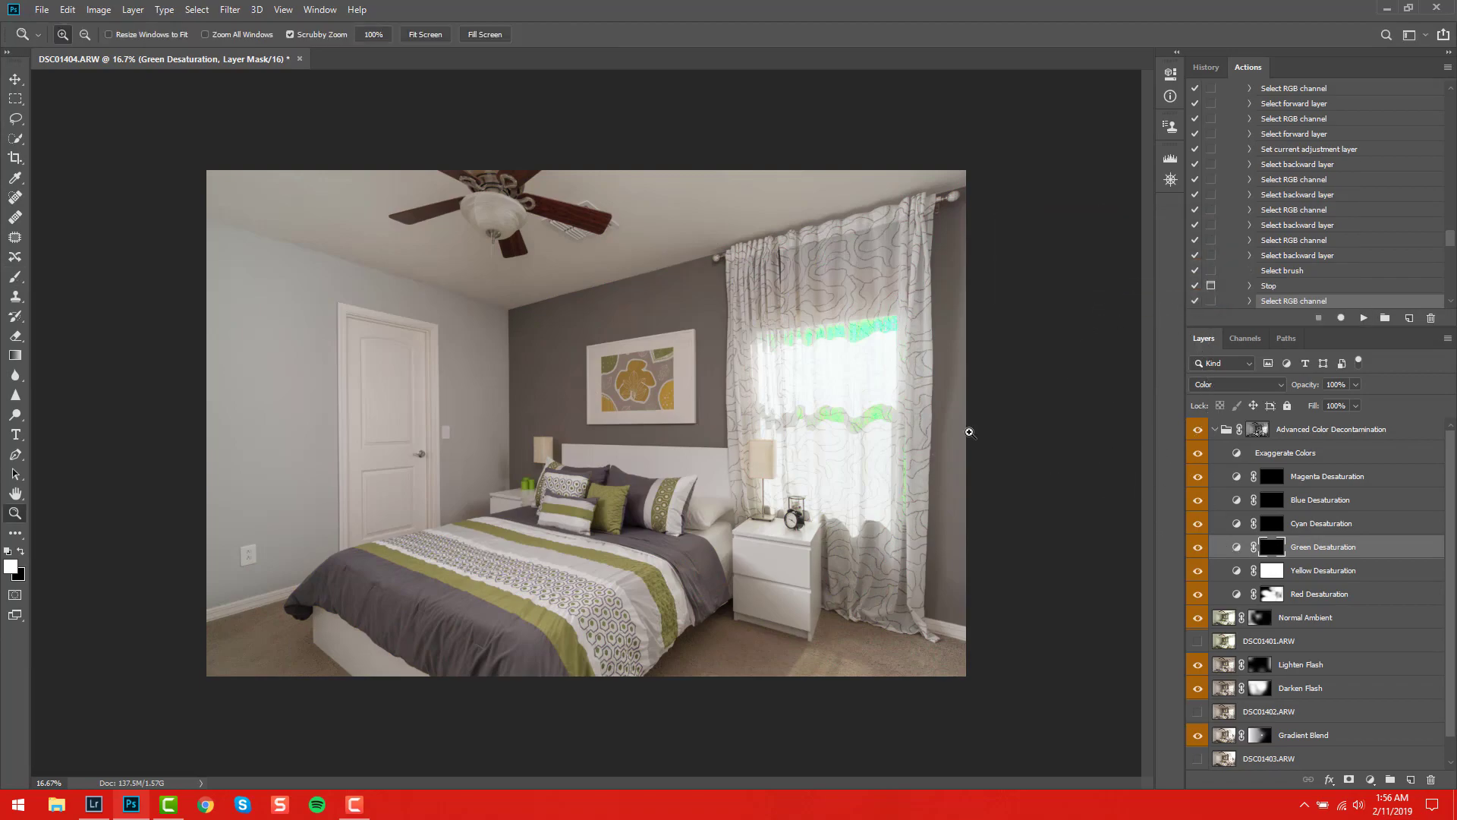
drag(873, 330, 961, 383)
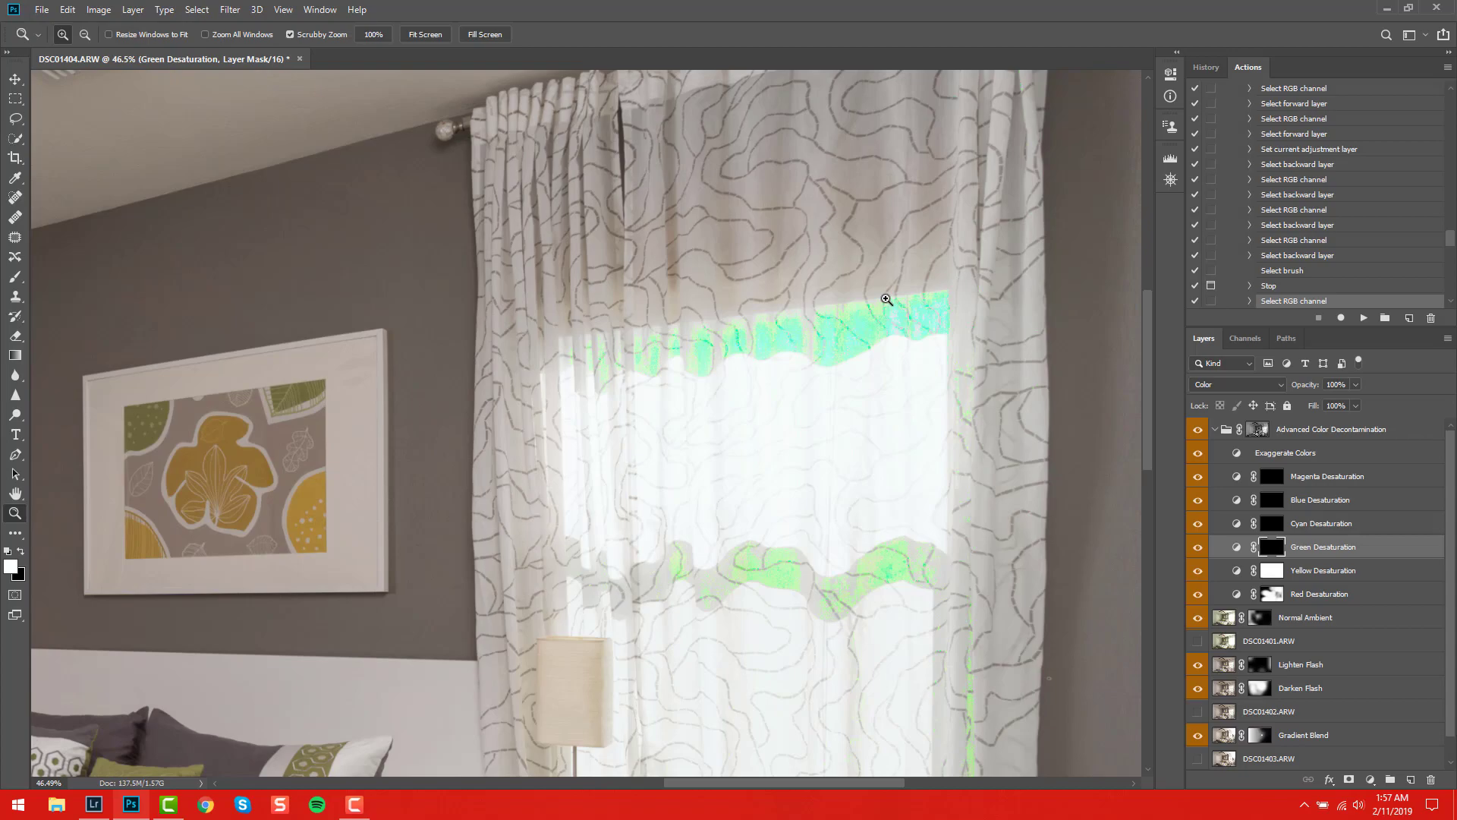
key(ctrl+0)
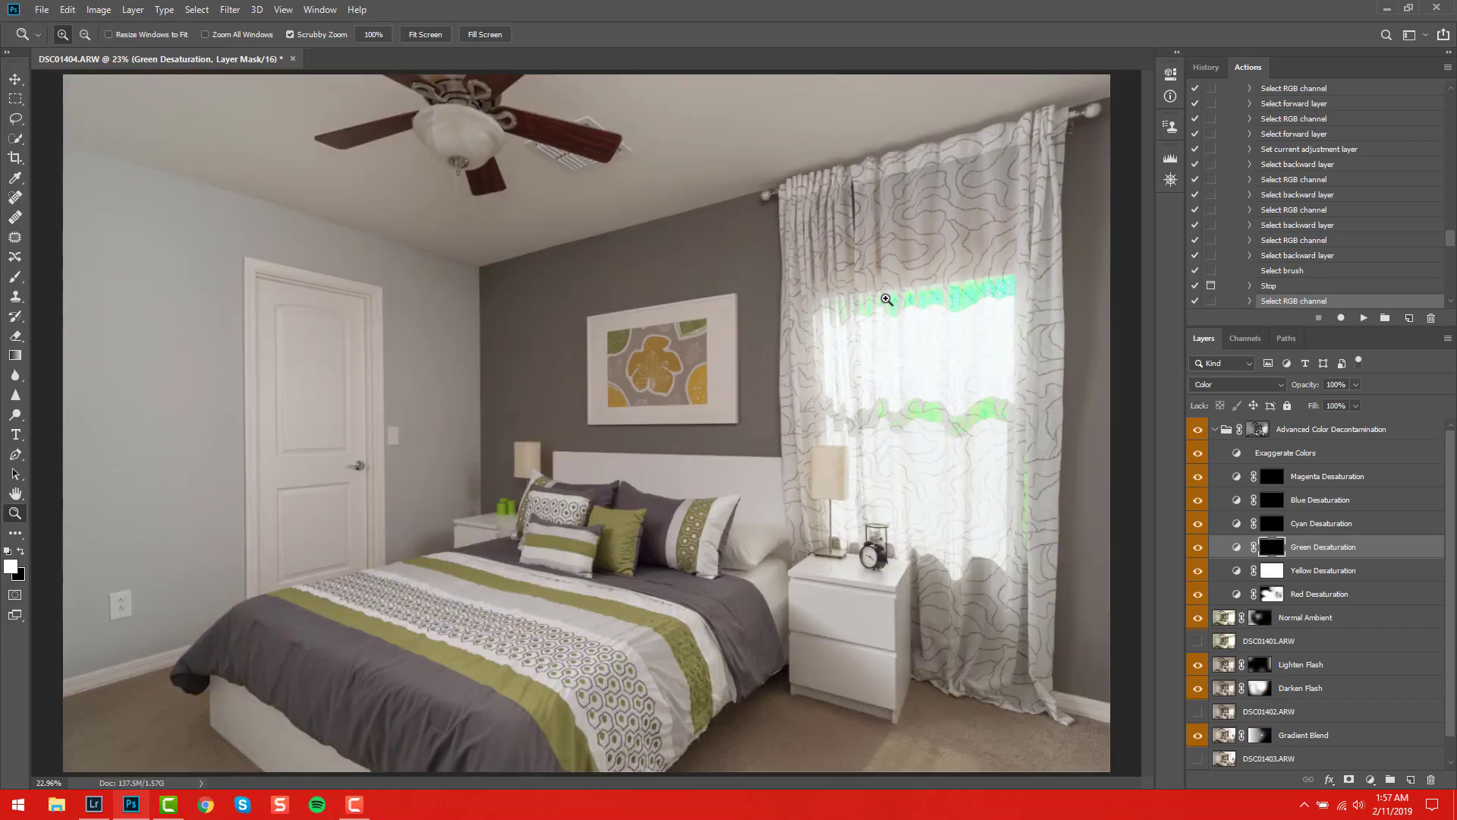
key(b)
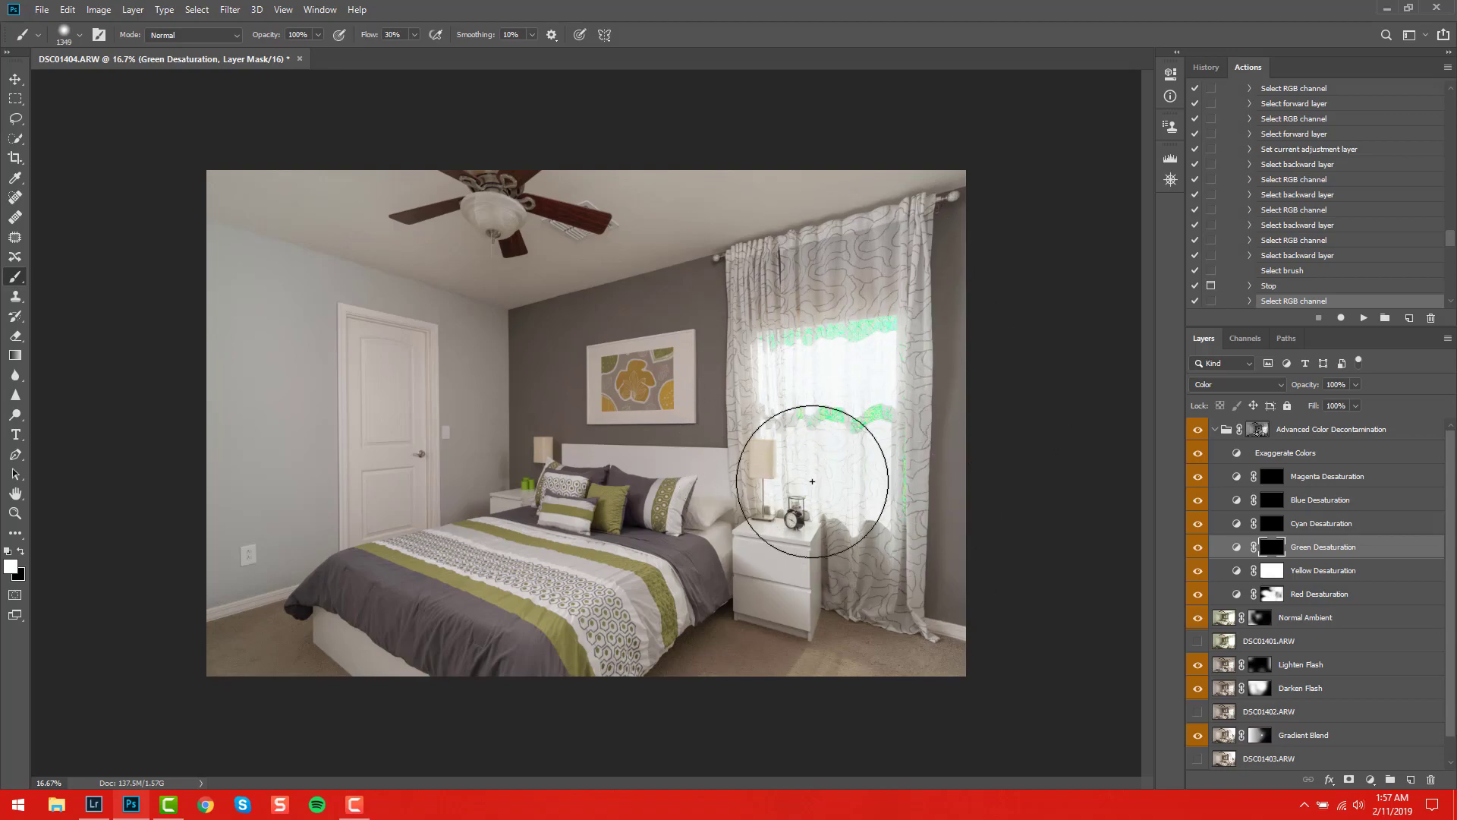
drag(880, 506, 884, 600)
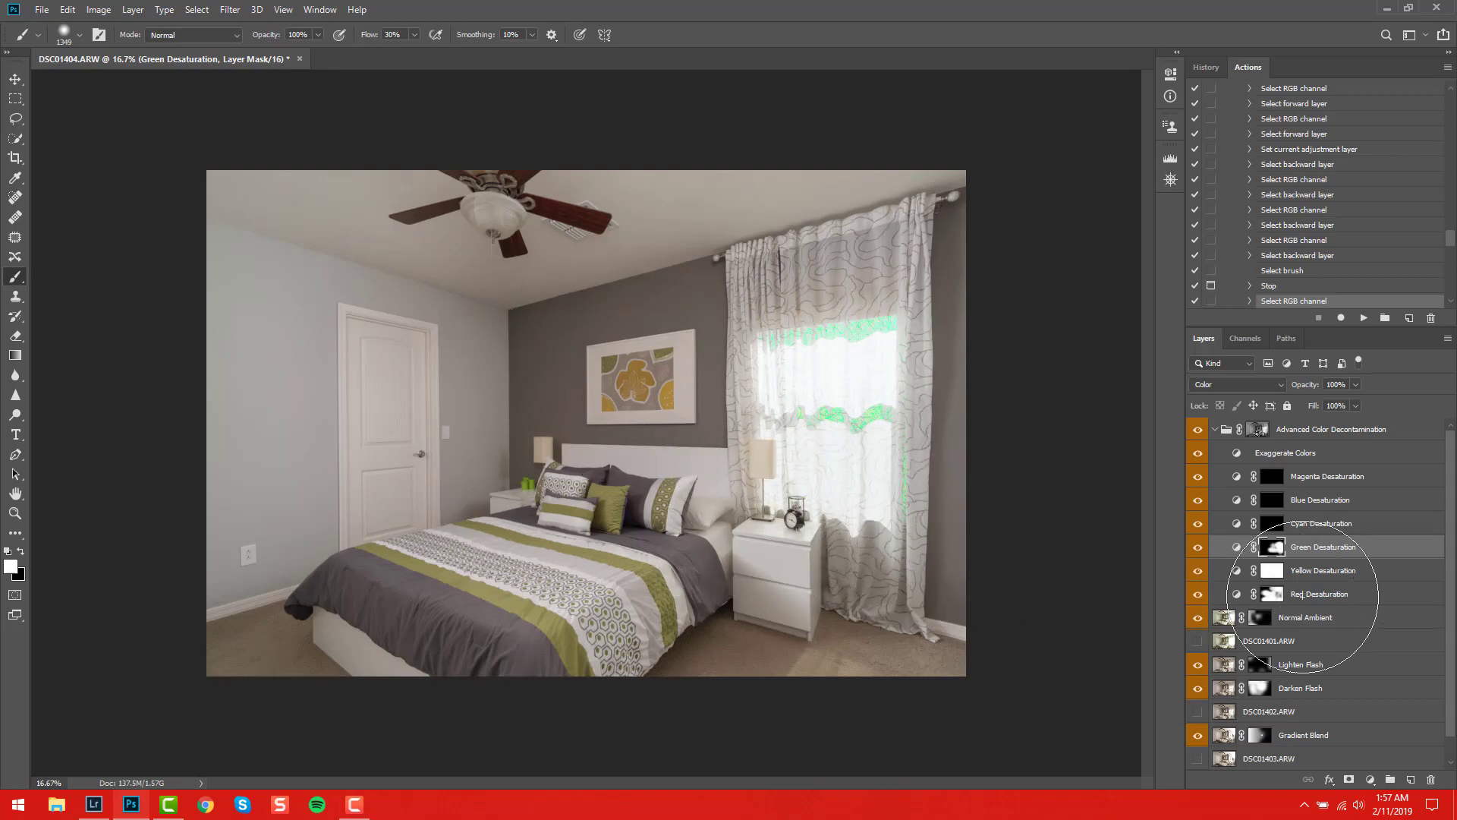
Paint out the cyan tint near the window top, then pass the blue step without painting
click(1366, 319)
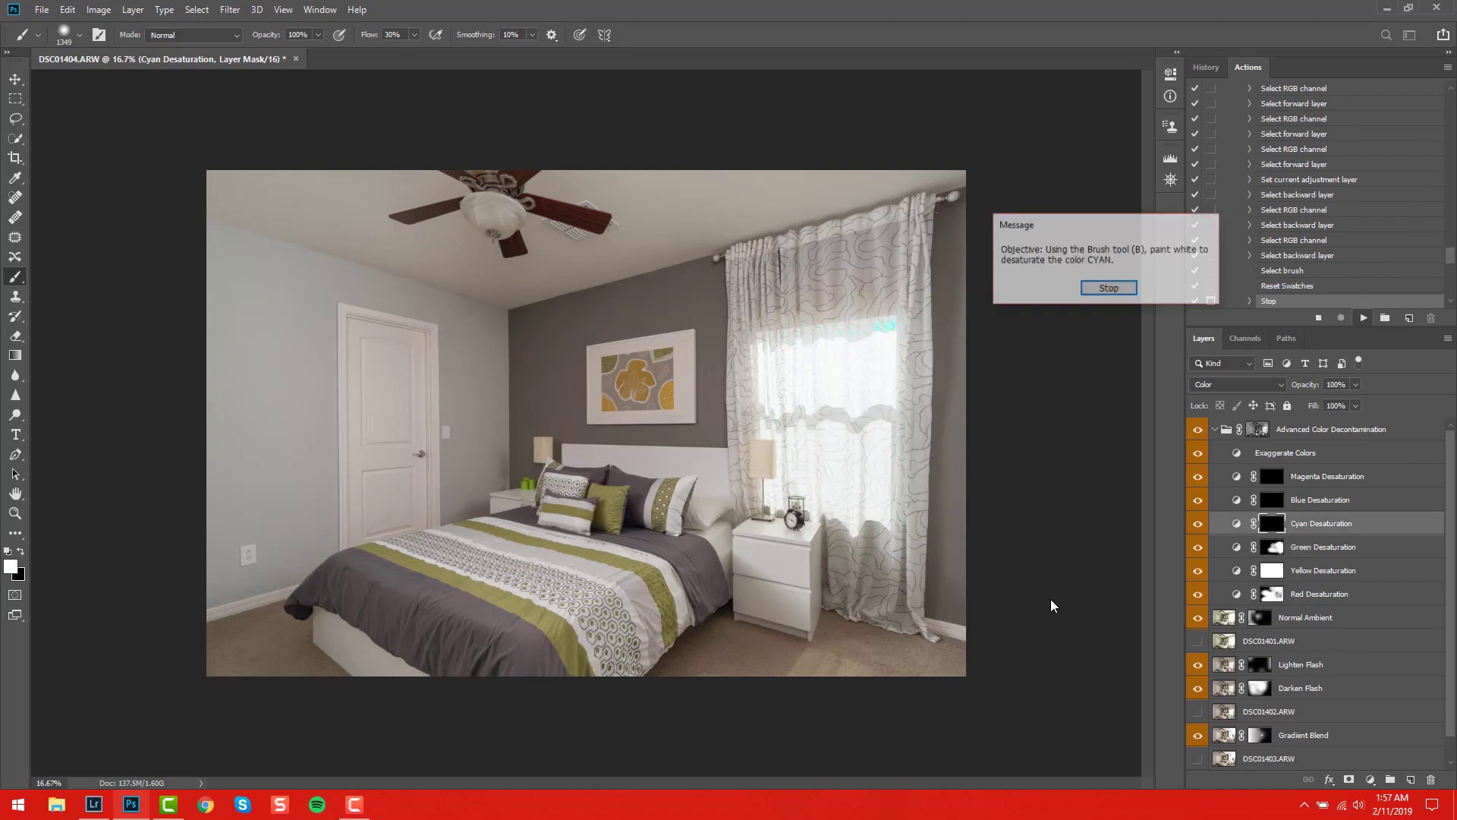
key(Return)
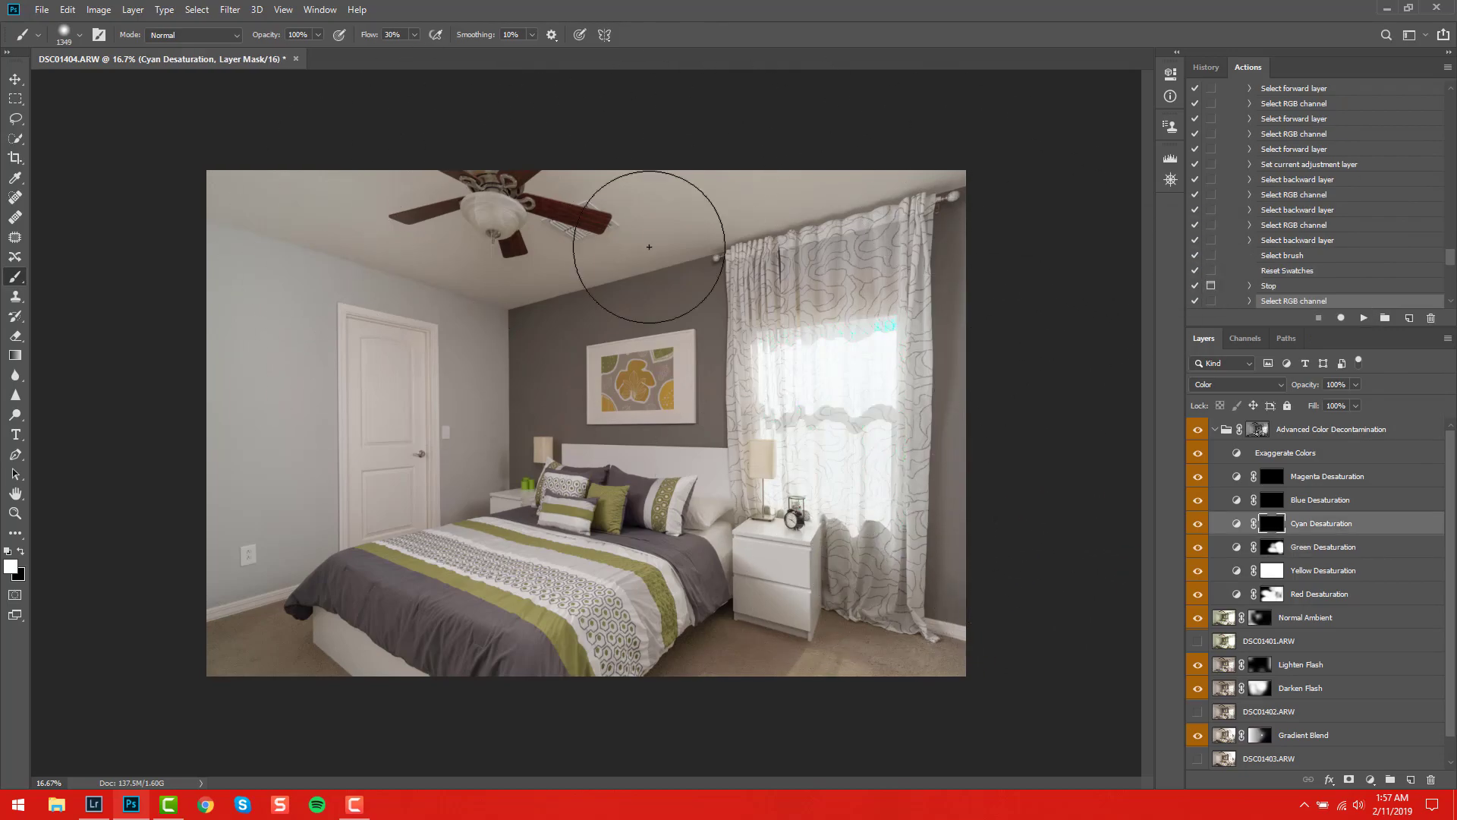
drag(816, 280, 926, 324)
click(1364, 317)
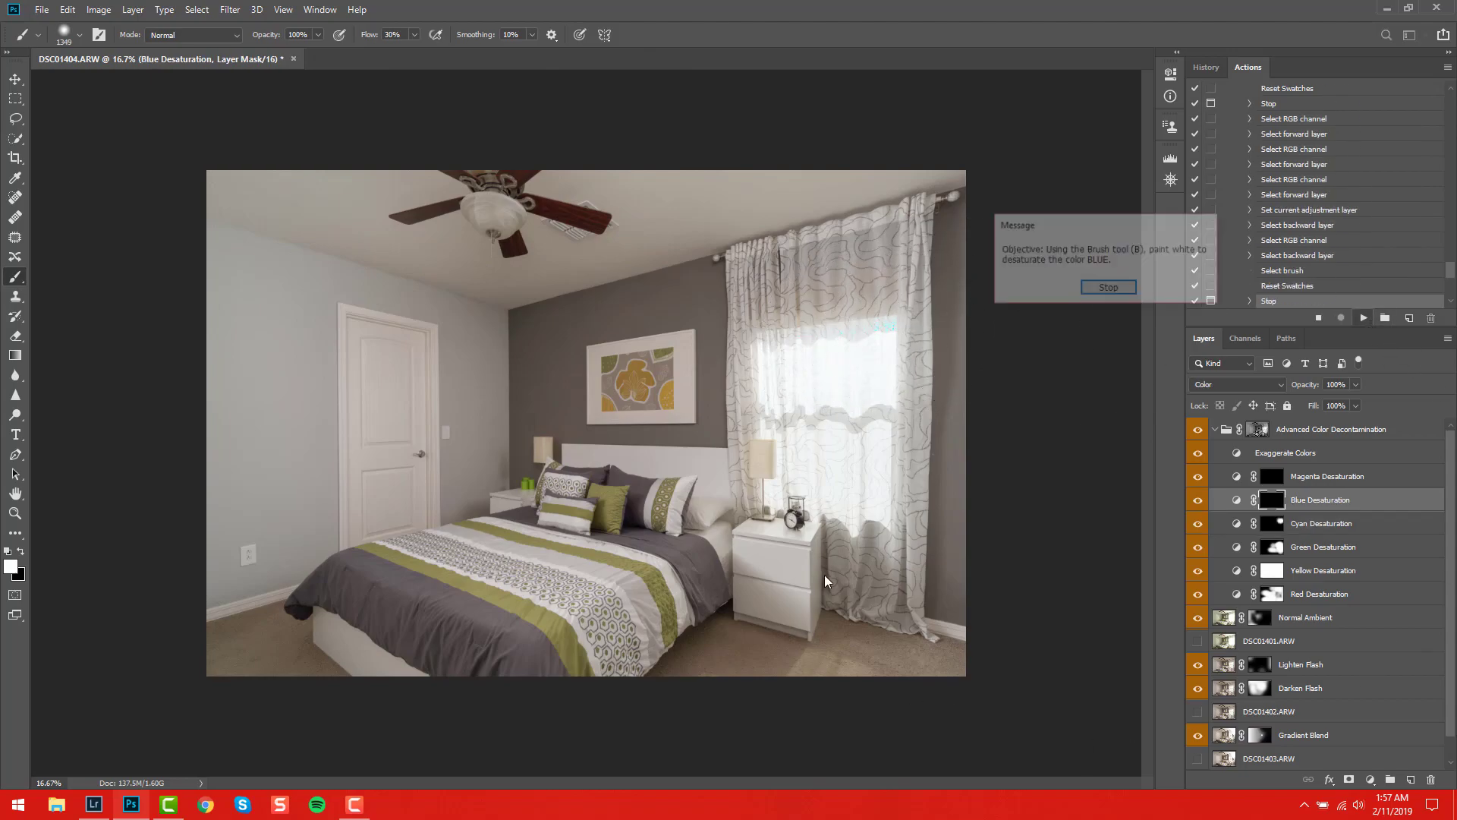
click(1108, 287)
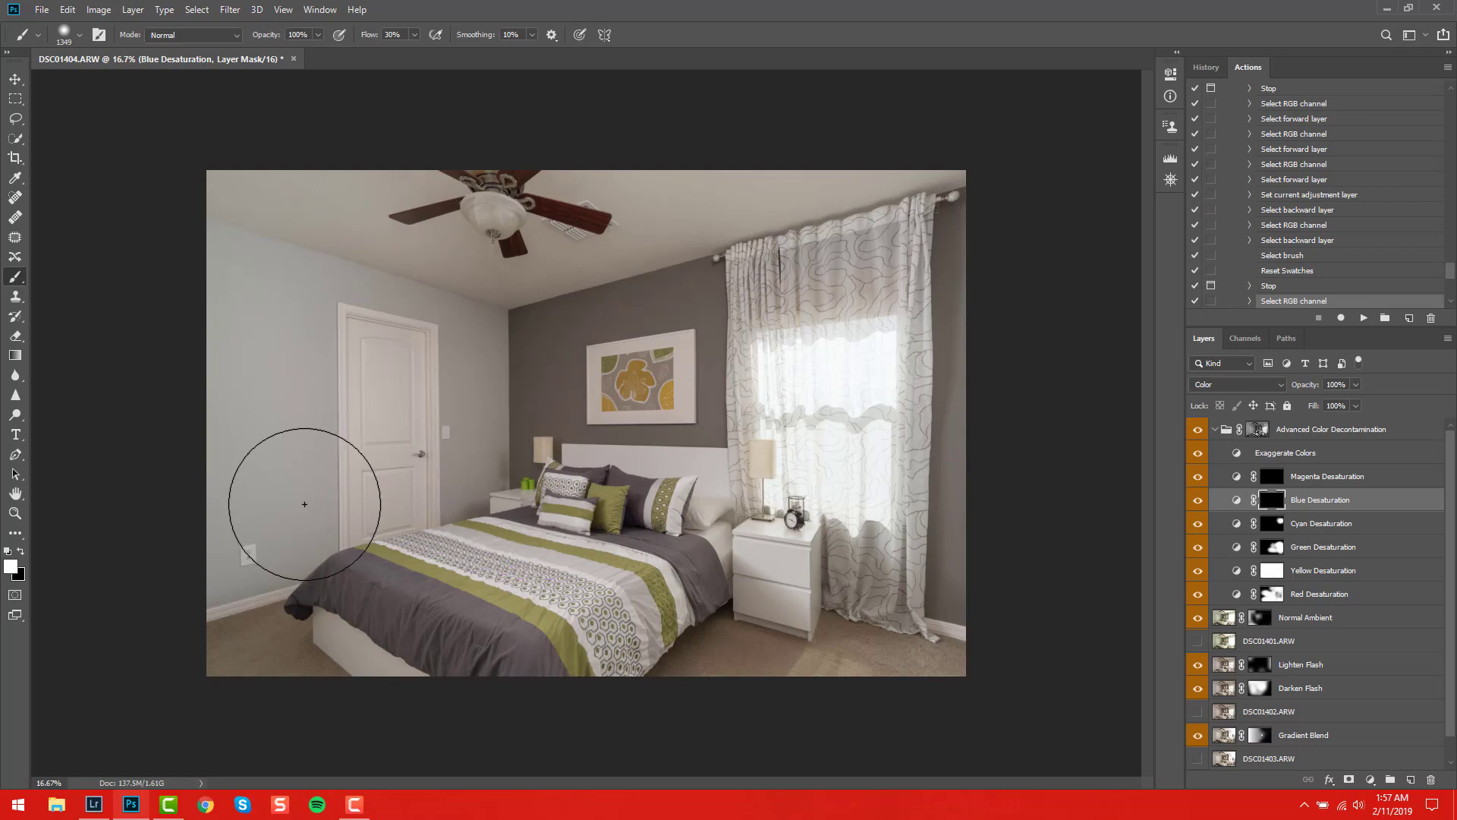
At the magenta step, inspect the bedspread pattern closely and paint out its magenta cast
click(1362, 316)
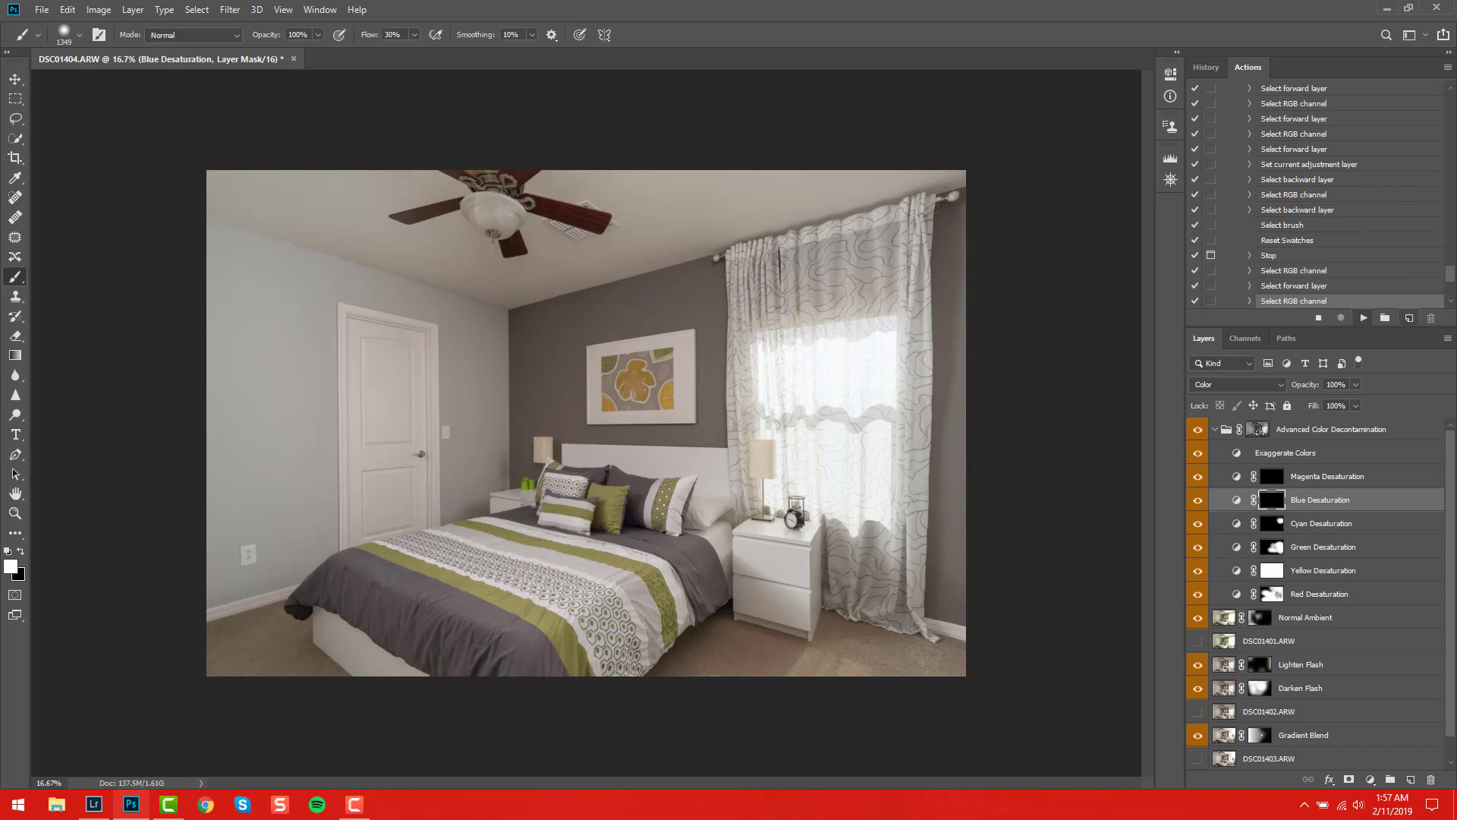
click(1115, 290)
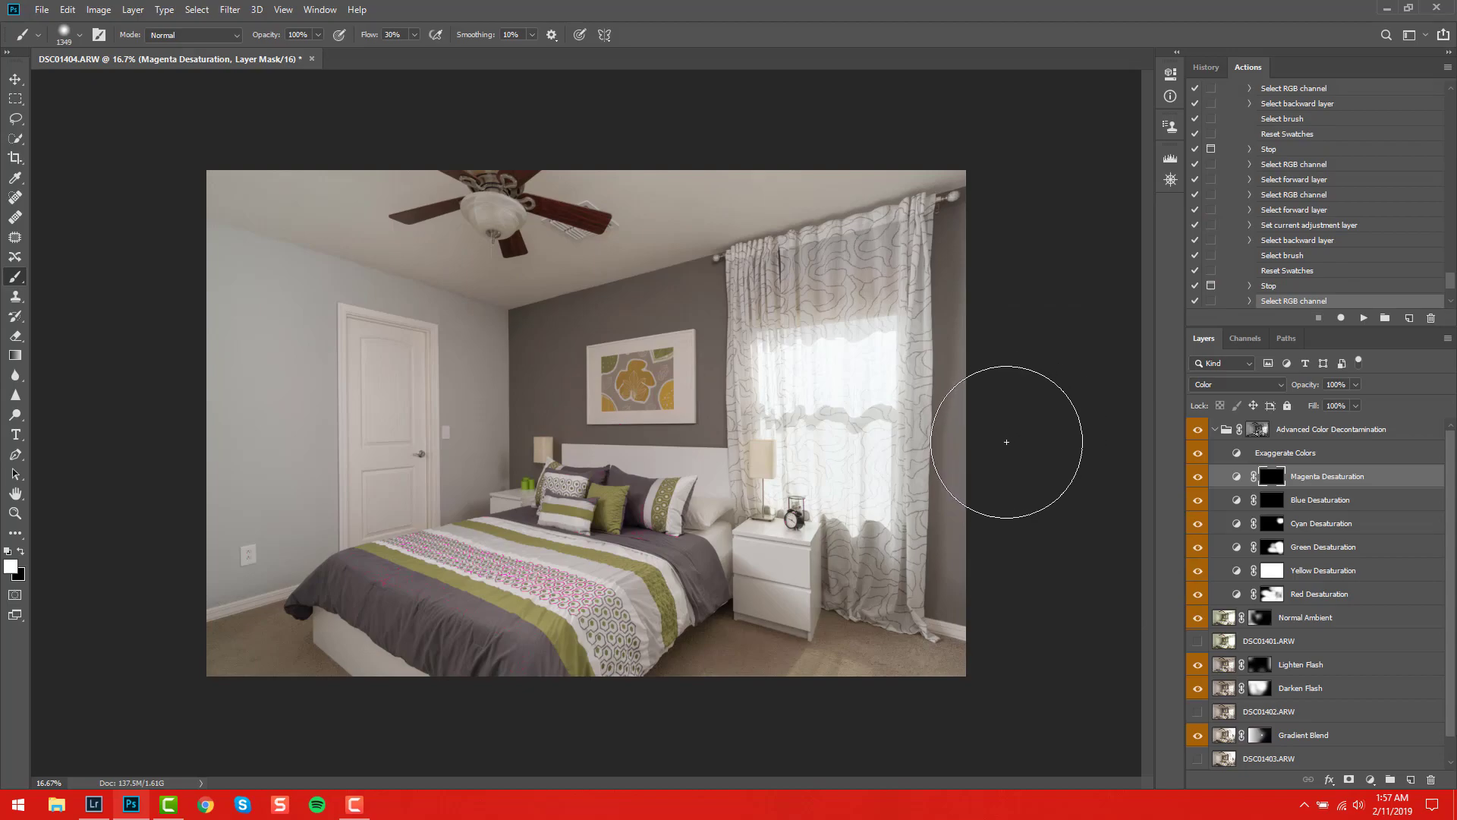
key(z)
drag(473, 539, 671, 470)
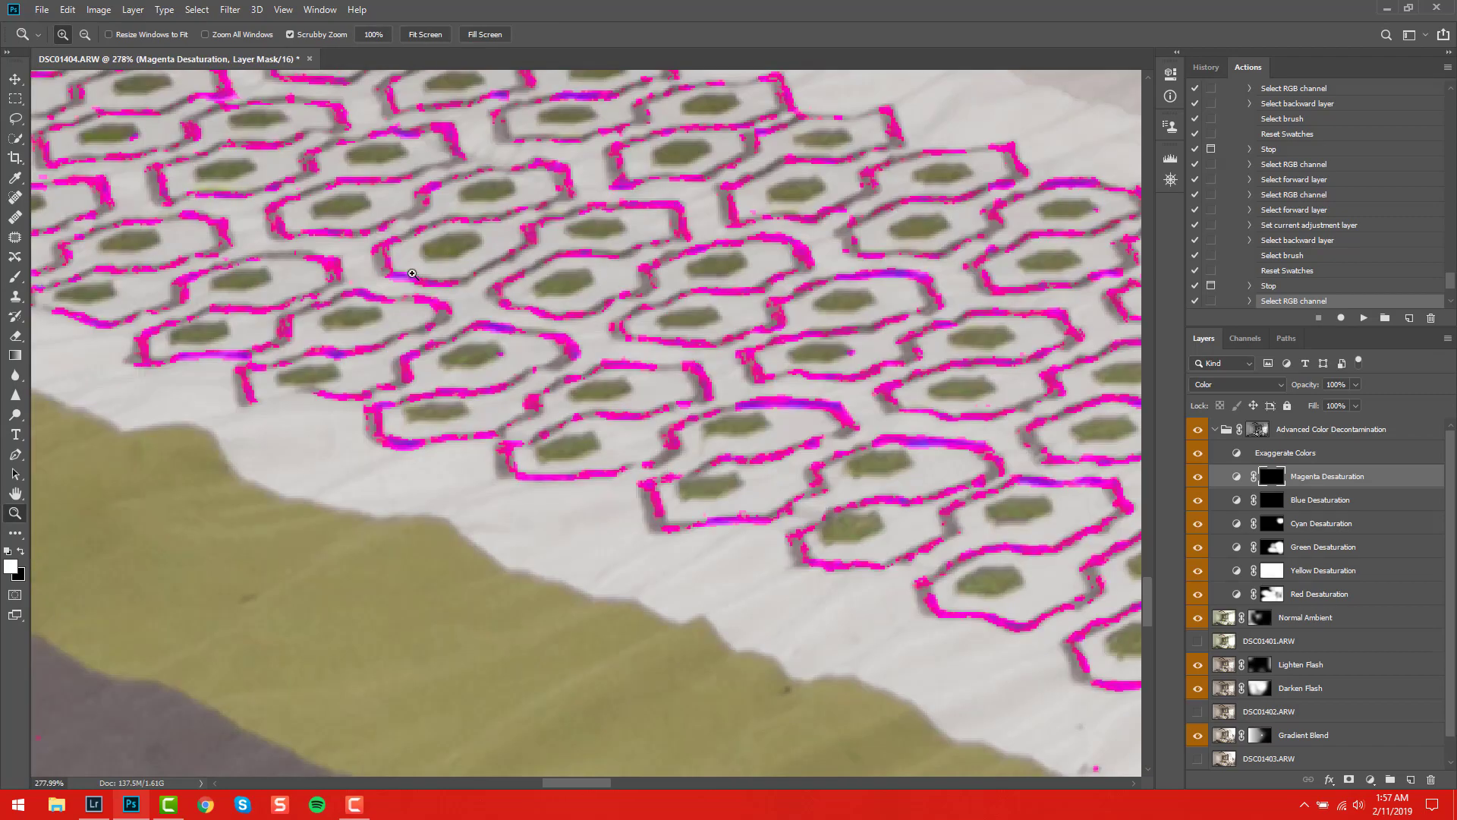
key(ctrl+0)
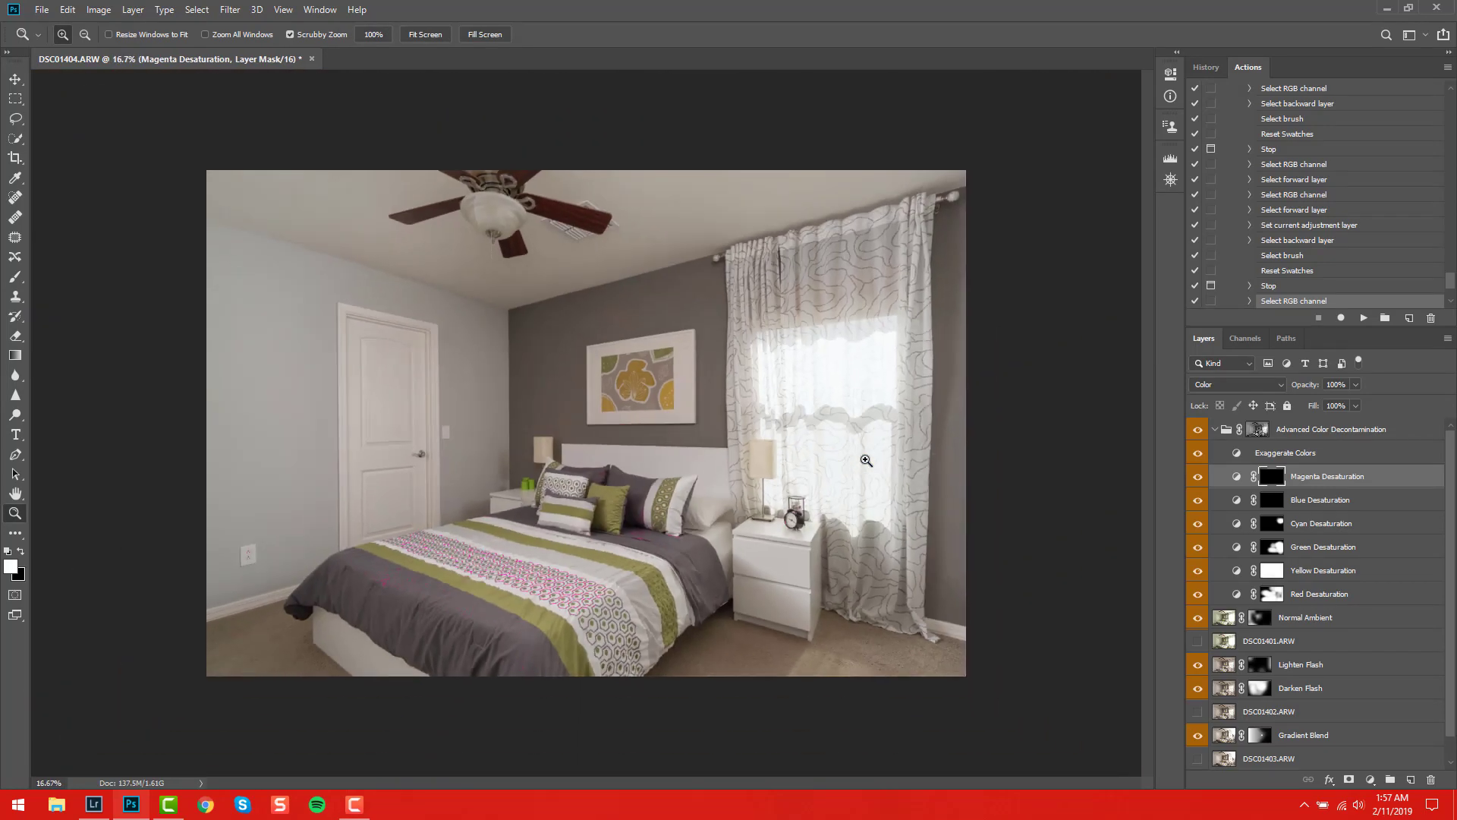
key(b)
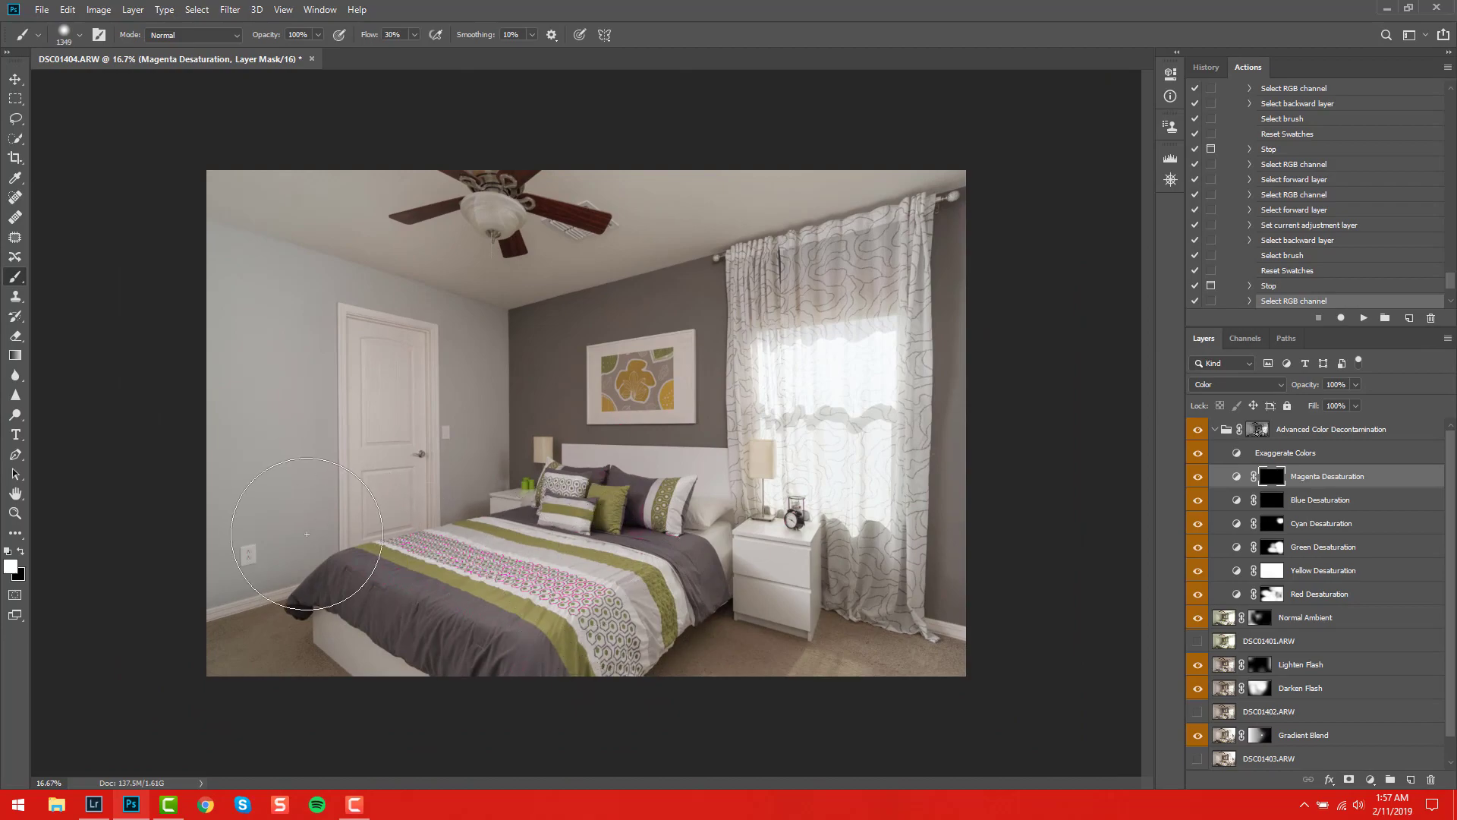
mouse_move(670, 685)
mouse_down()
mouse_move(531, 672)
mouse_move(524, 645)
mouse_up()
Finish the decontamination action and toggle the correction group to compare before and after
click(1364, 318)
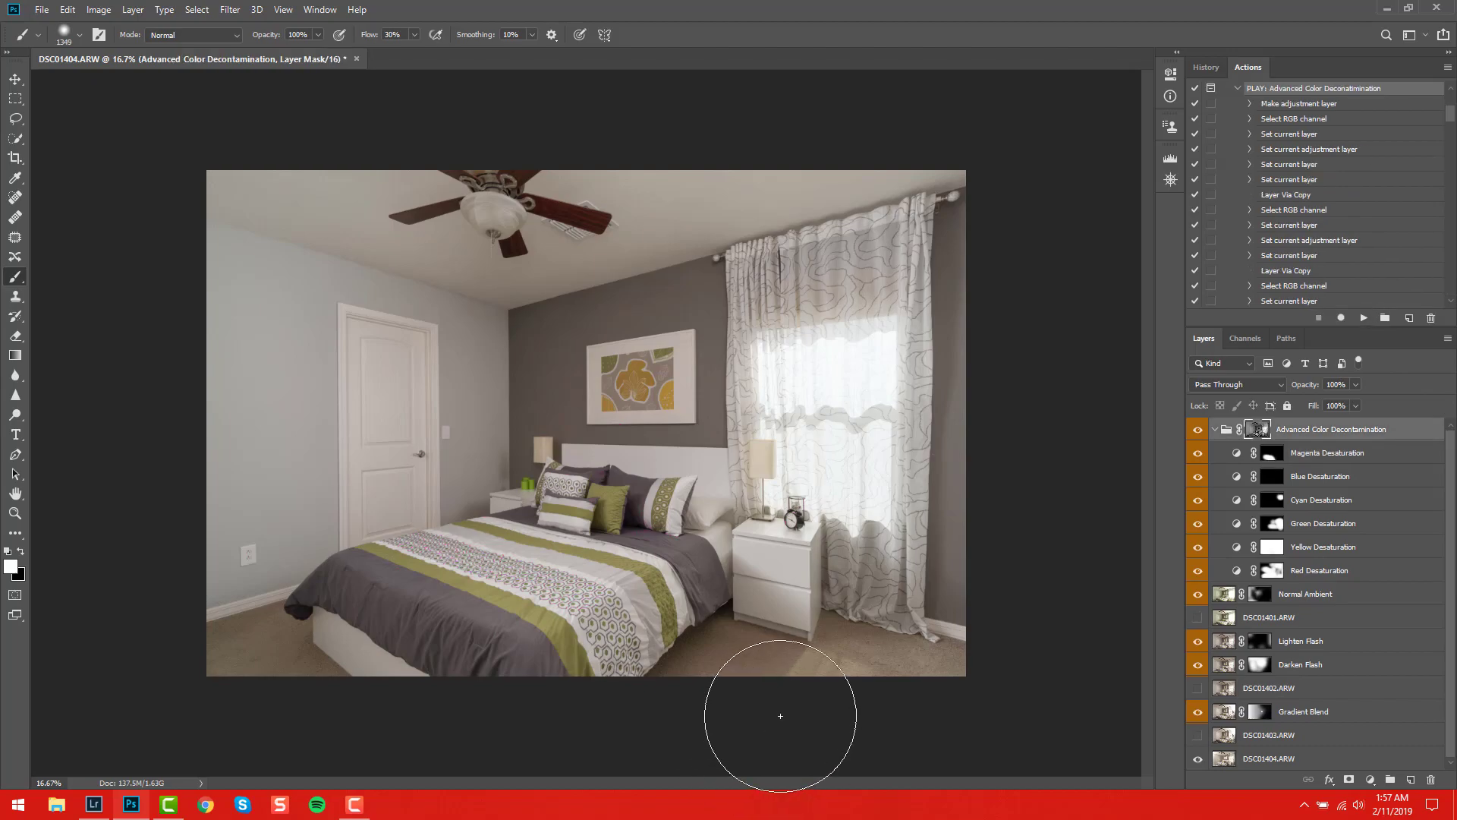
click(1197, 430)
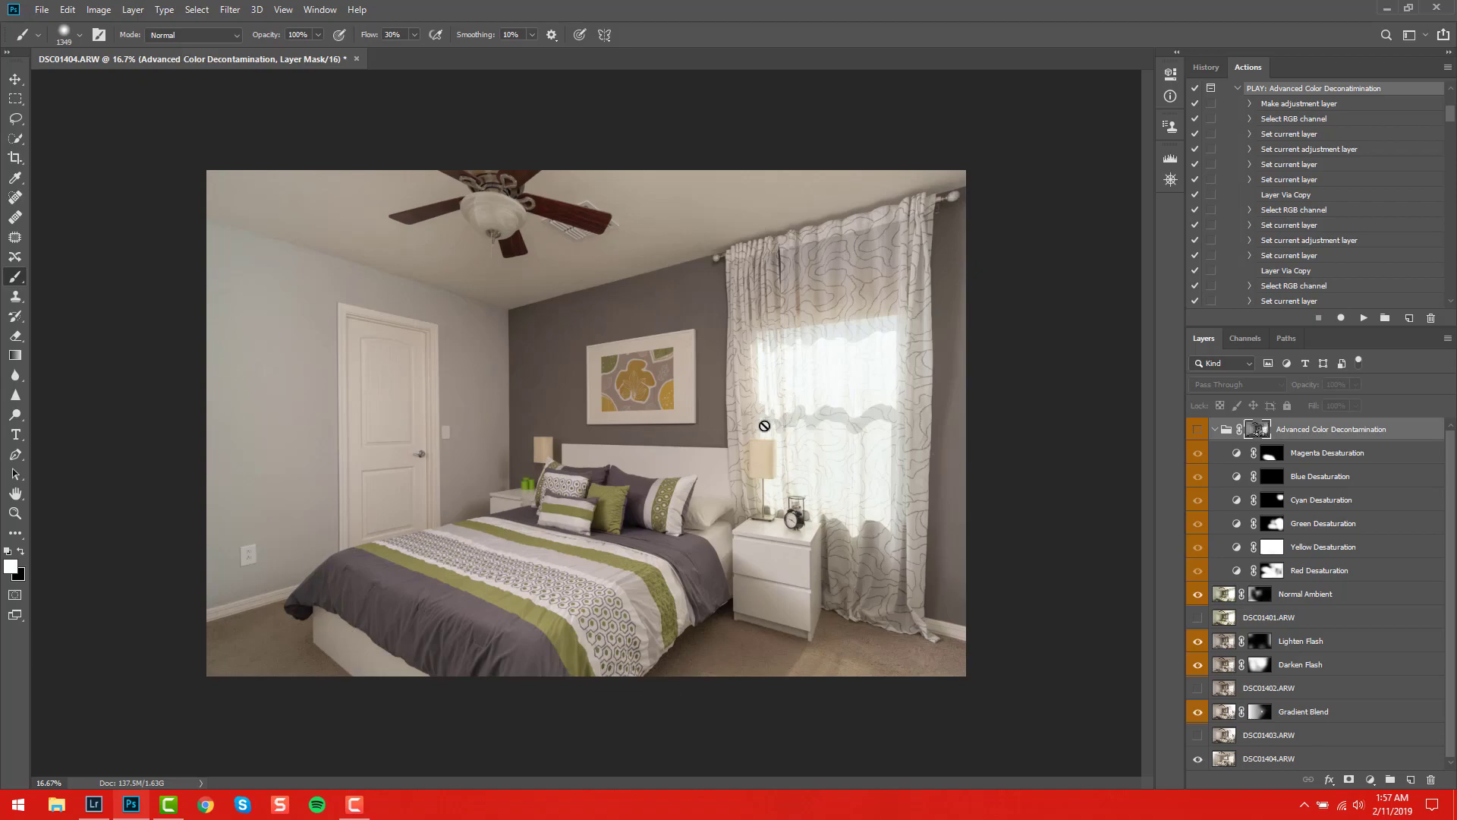
click(1197, 429)
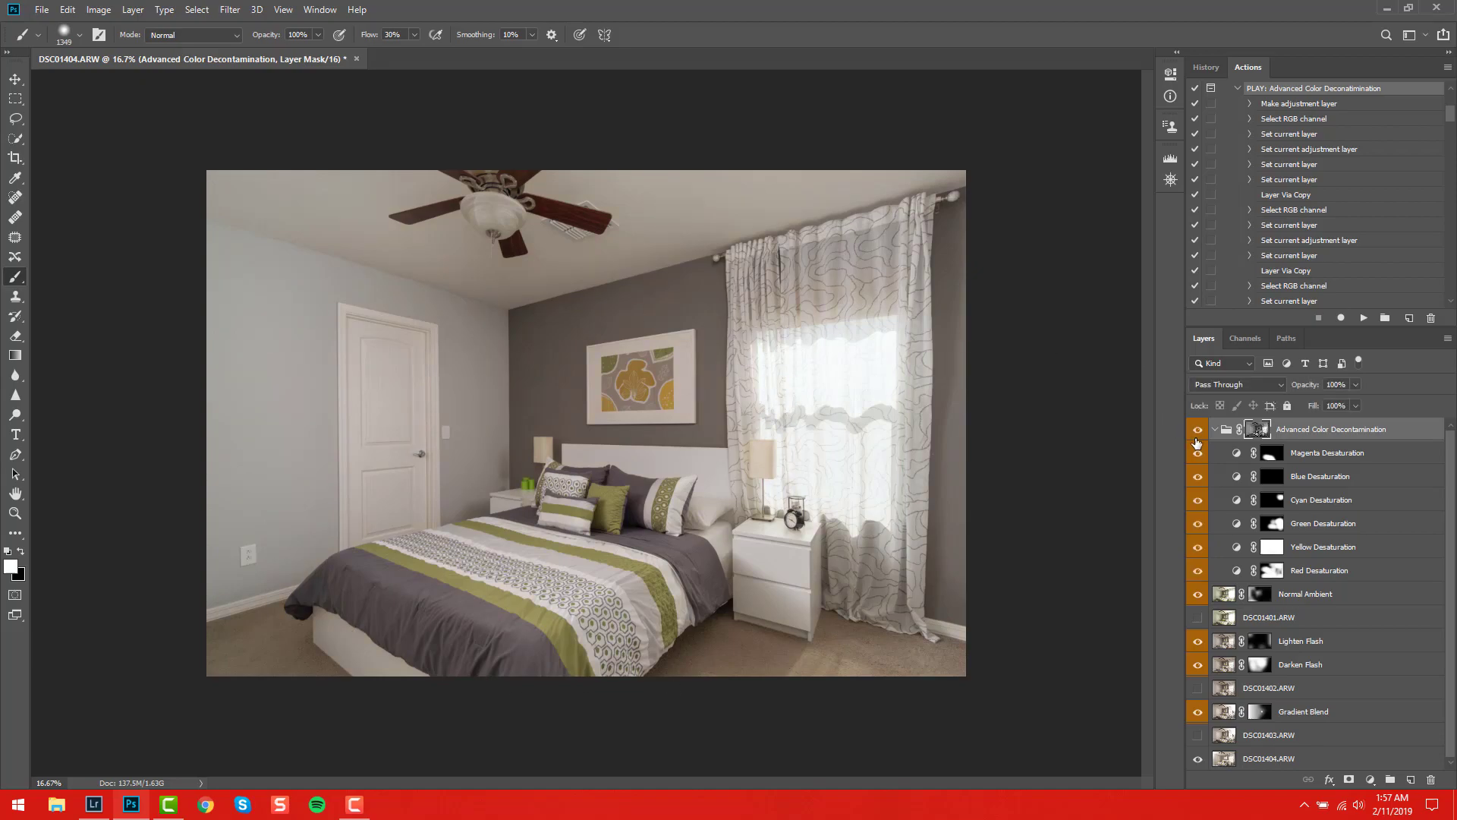
click(1198, 431)
click(1198, 430)
click(1198, 430)
click(1199, 430)
click(1198, 431)
click(1198, 430)
click(1198, 430)
click(1198, 430)
click(1238, 89)
Run the PLAY: Flatten Image action to merge the bedroom composite into one Background layer
click(1294, 286)
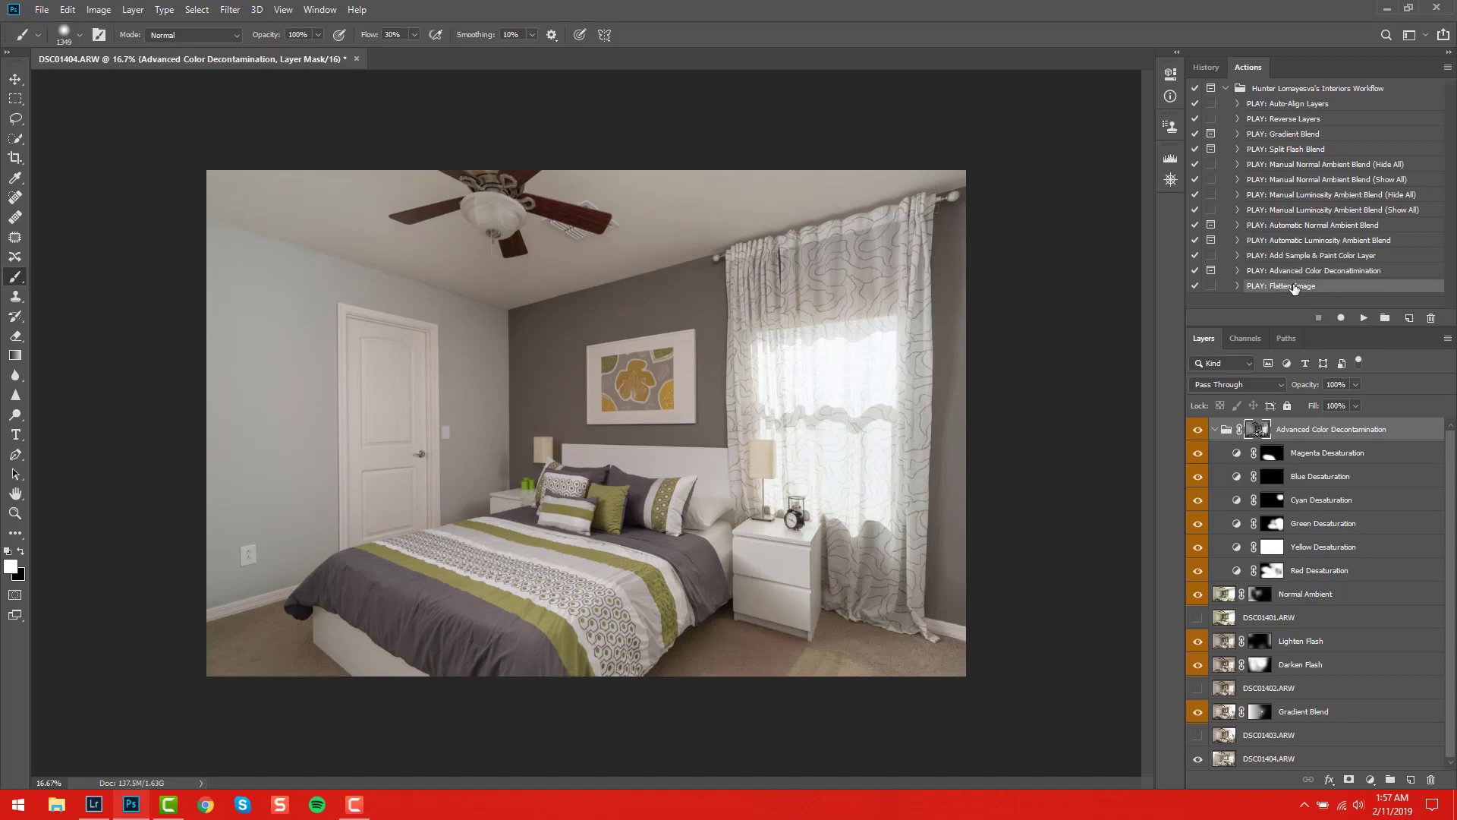
click(1362, 318)
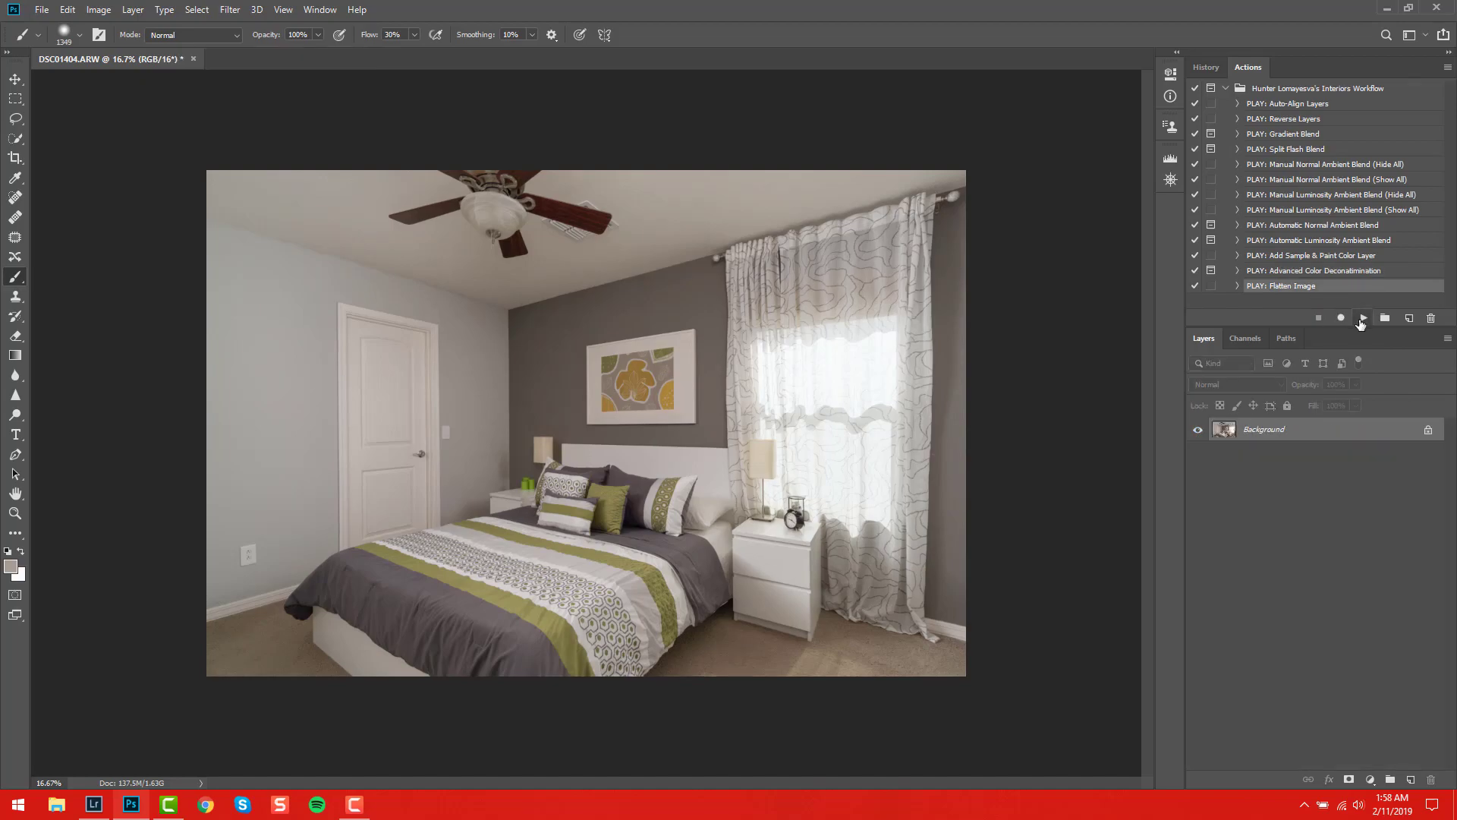